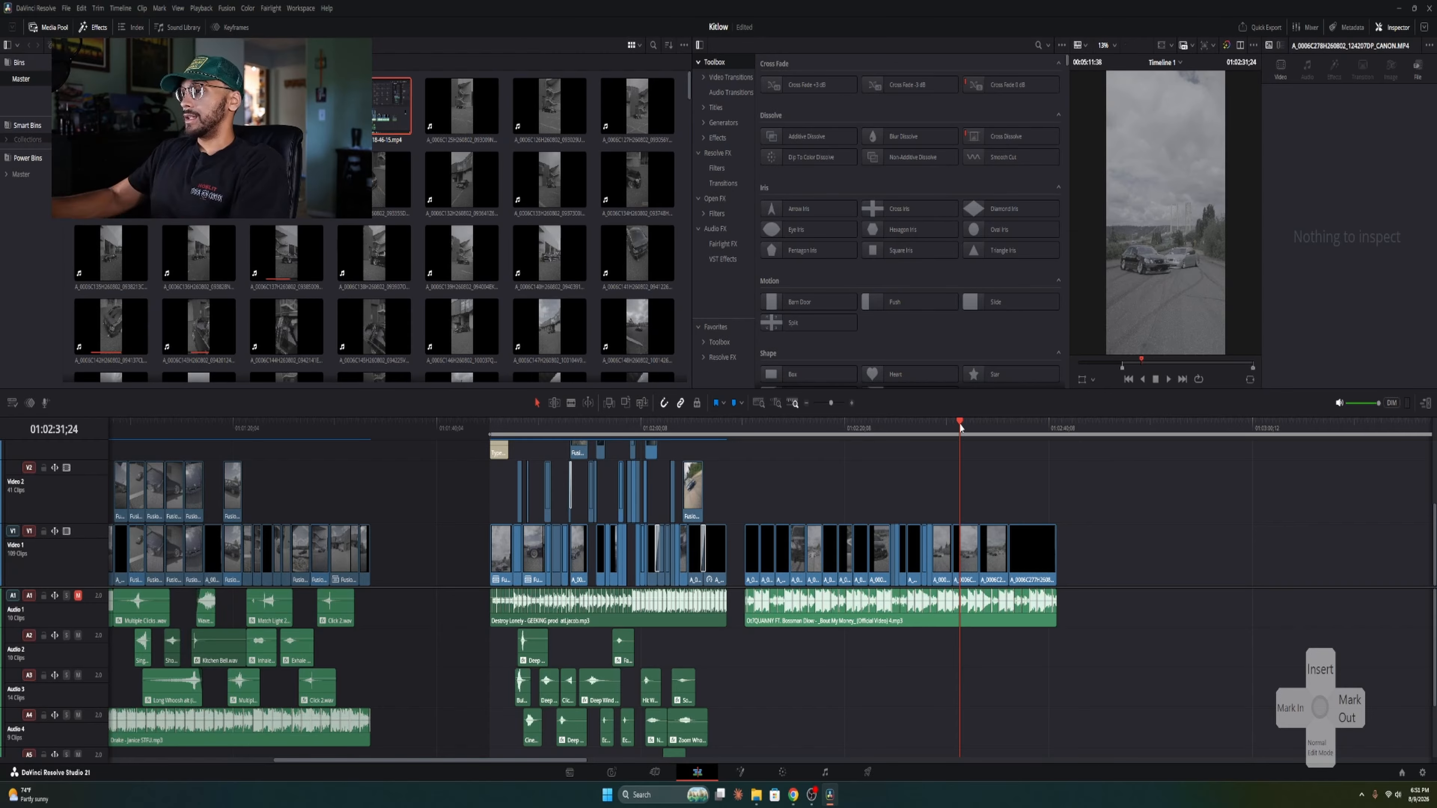
# Step: Scrub to the end of the last, ungraded car sequence on the timeline and play it through from its first clip
pyautogui.moveTo(960, 428); pyautogui.dragTo(1013, 443)
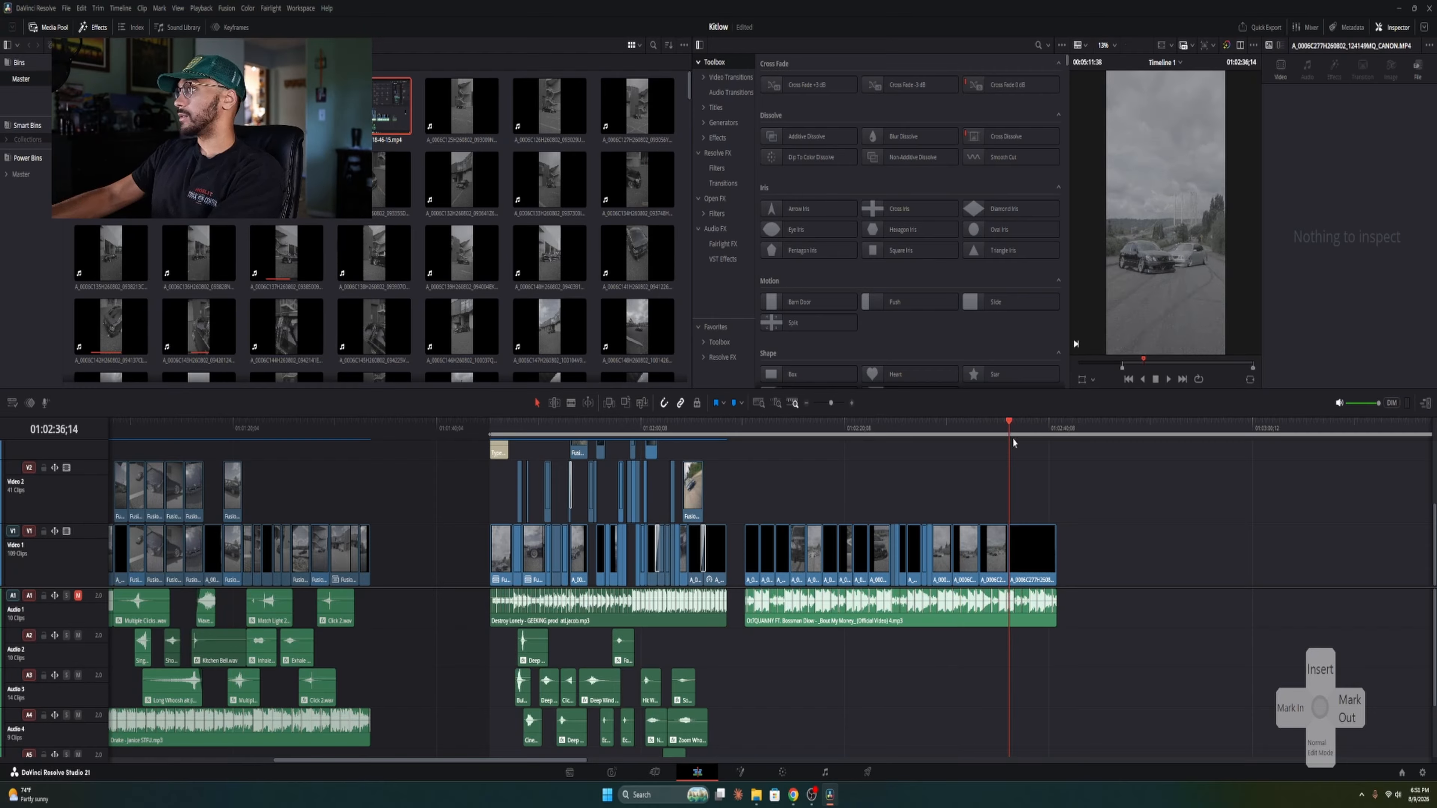
pyautogui.click(744, 433)
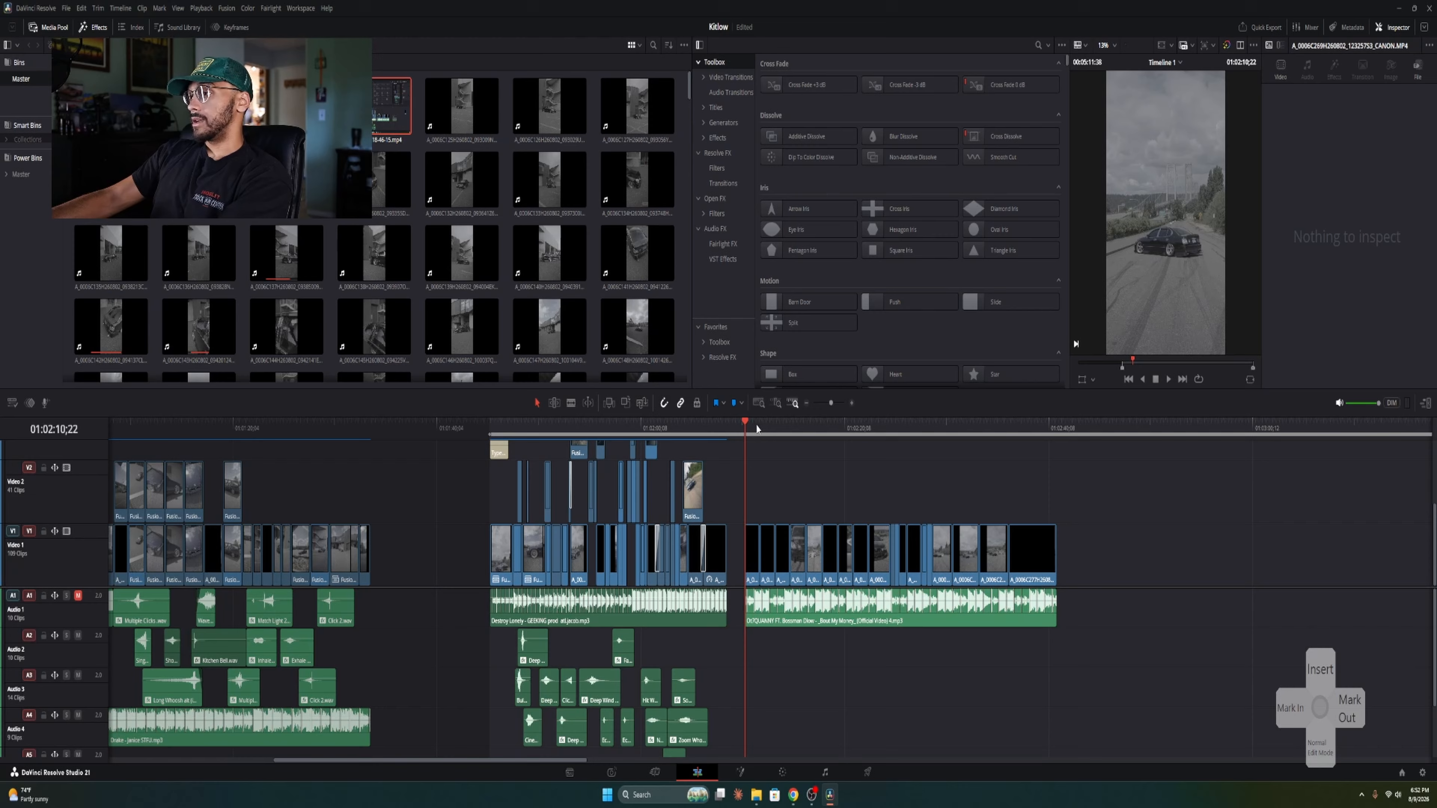
pyautogui.press('space')
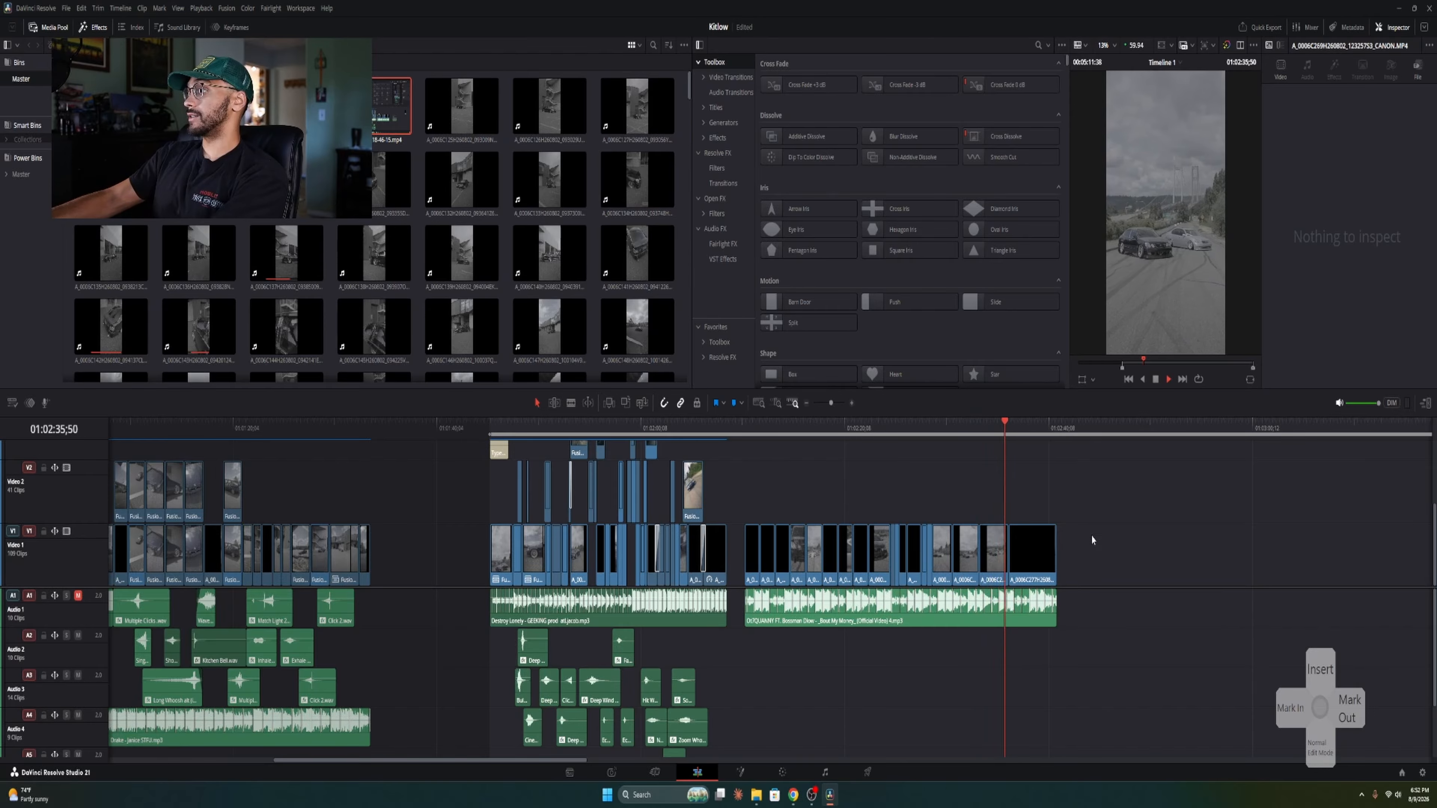
pyautogui.press('space')
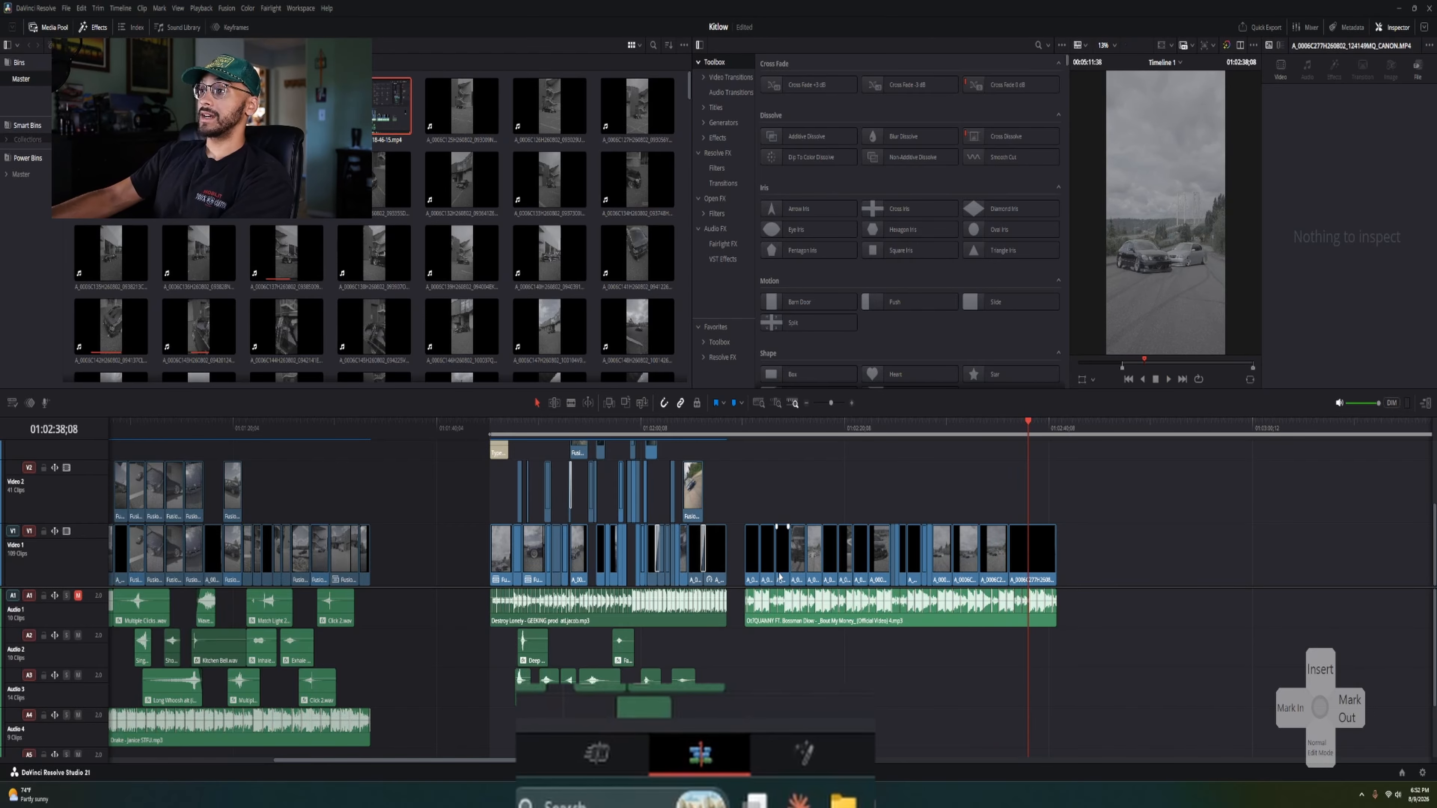
# Step: Park the playhead on the ungraded sequence's first clip at 01:02:10;22 and open the Color page
pyautogui.click(748, 431)
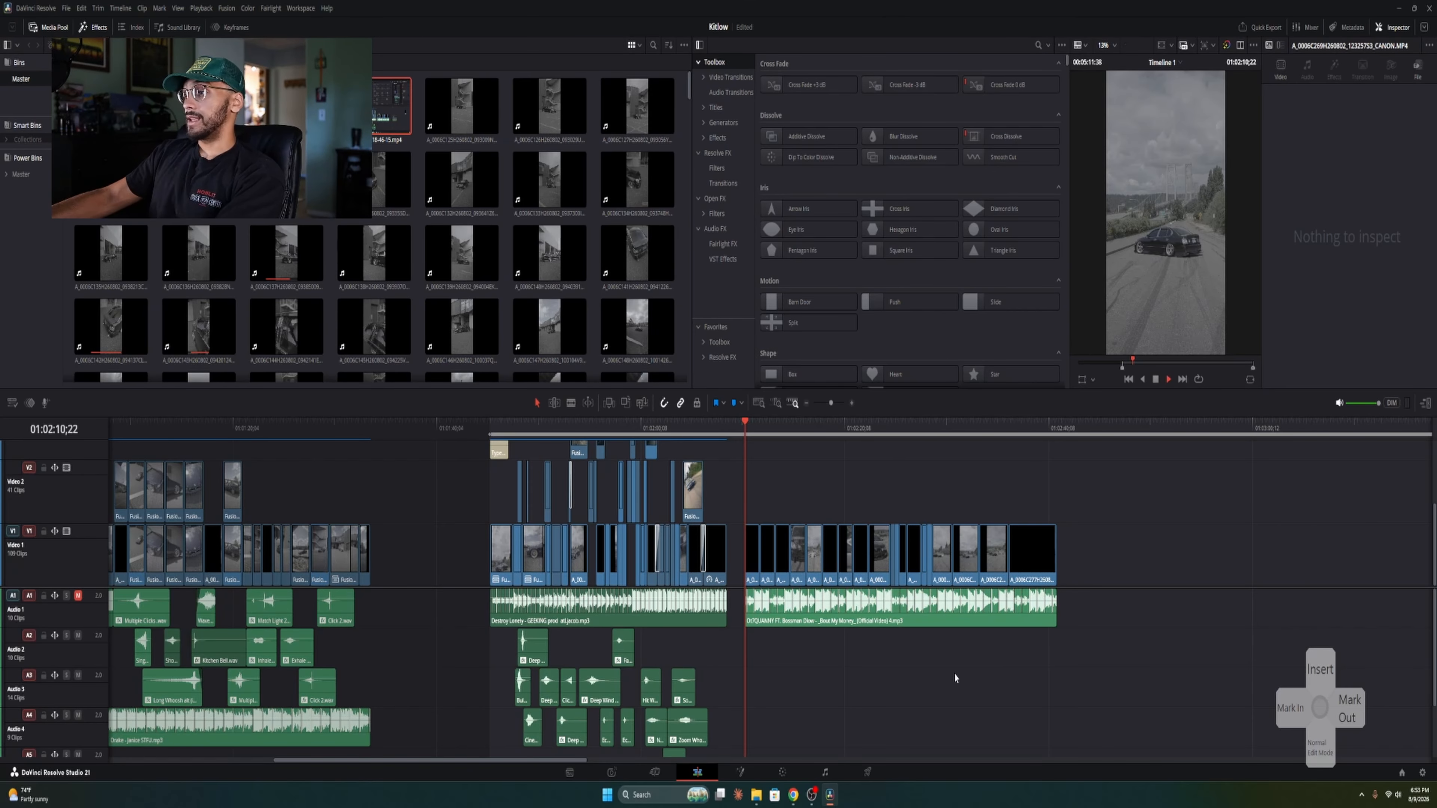
pyautogui.scroll(1, 775, 632)
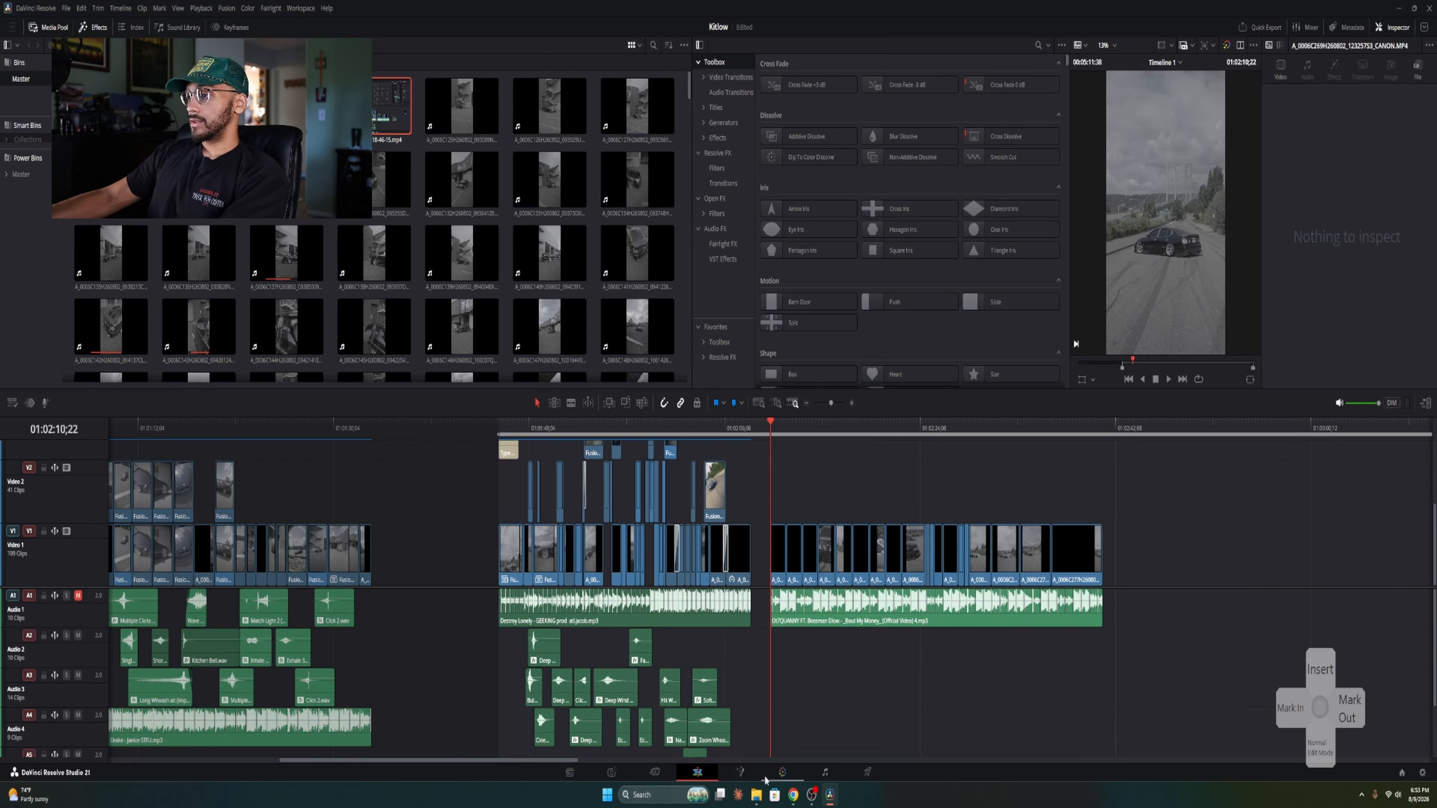
pyautogui.scroll(1, 820, 569)
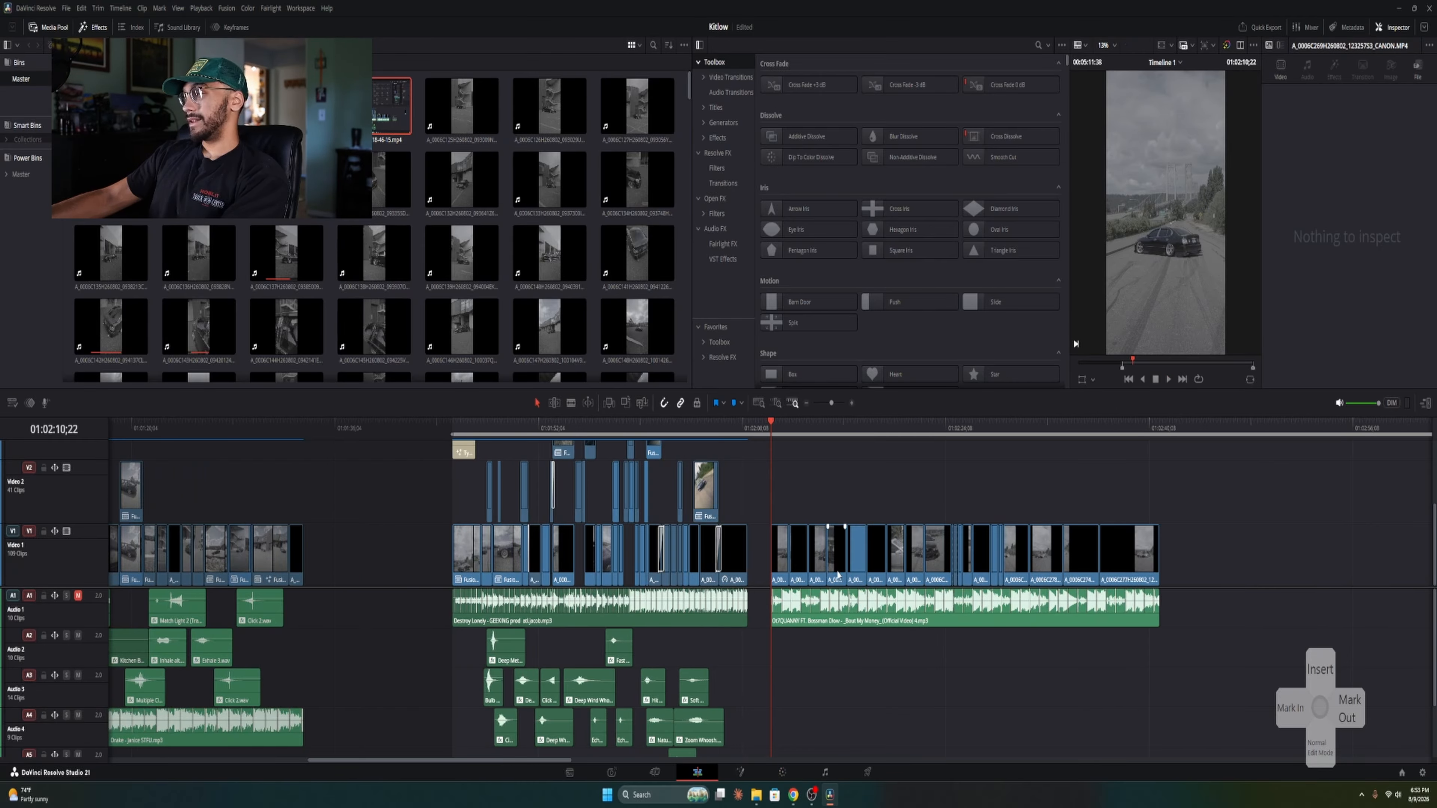
pyautogui.scroll(1, 837, 574)
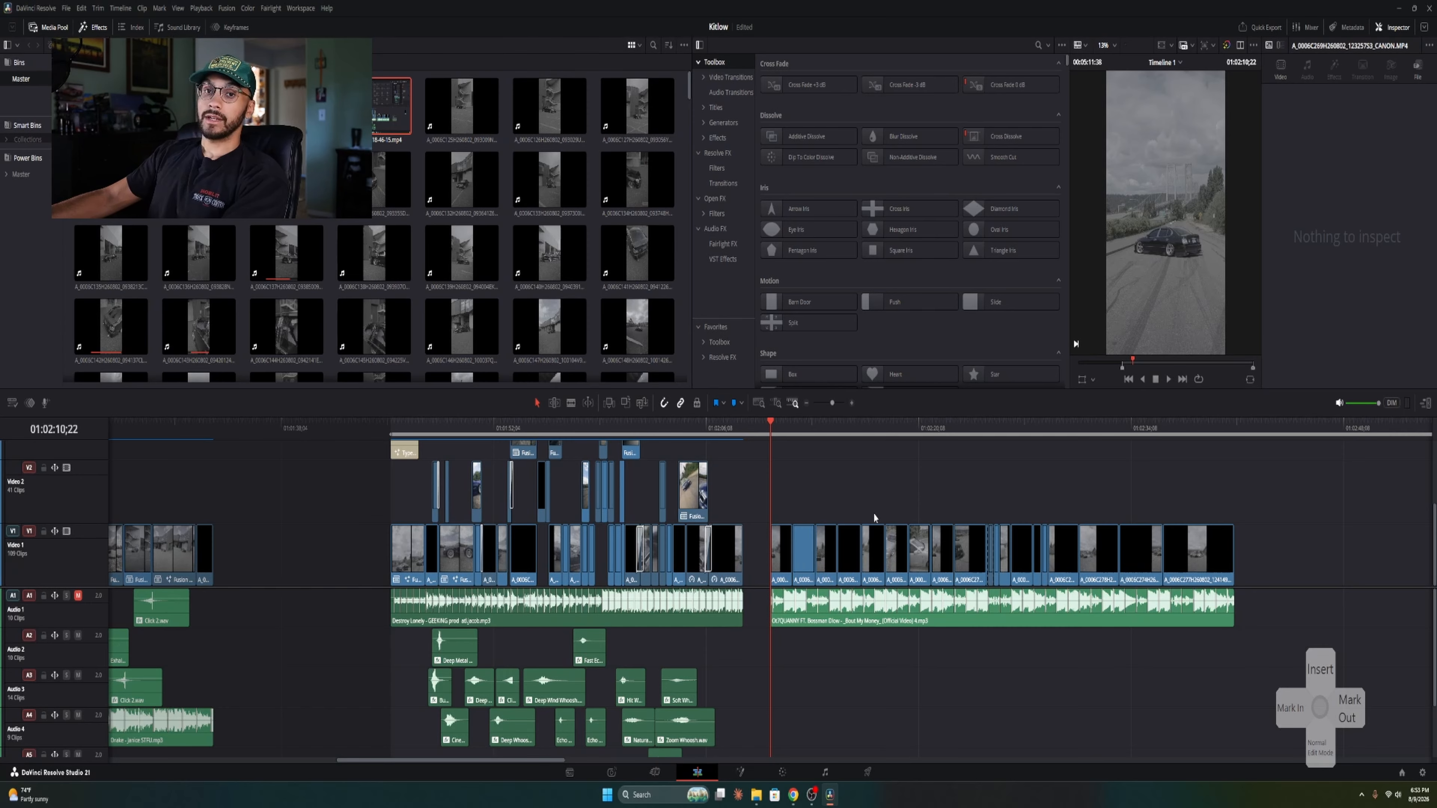
pyautogui.scroll(-2, 869, 509)
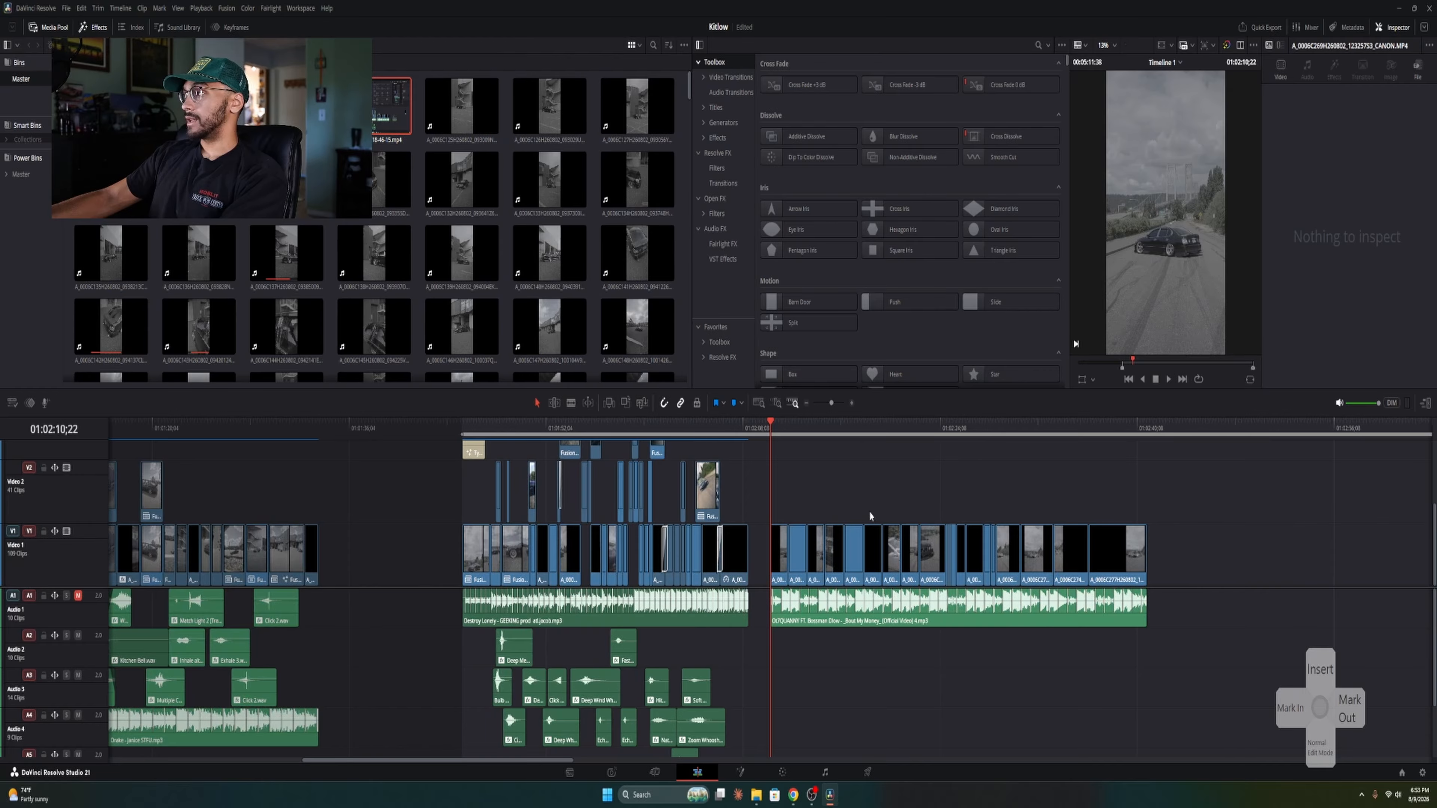
pyautogui.scroll(2, 868, 510)
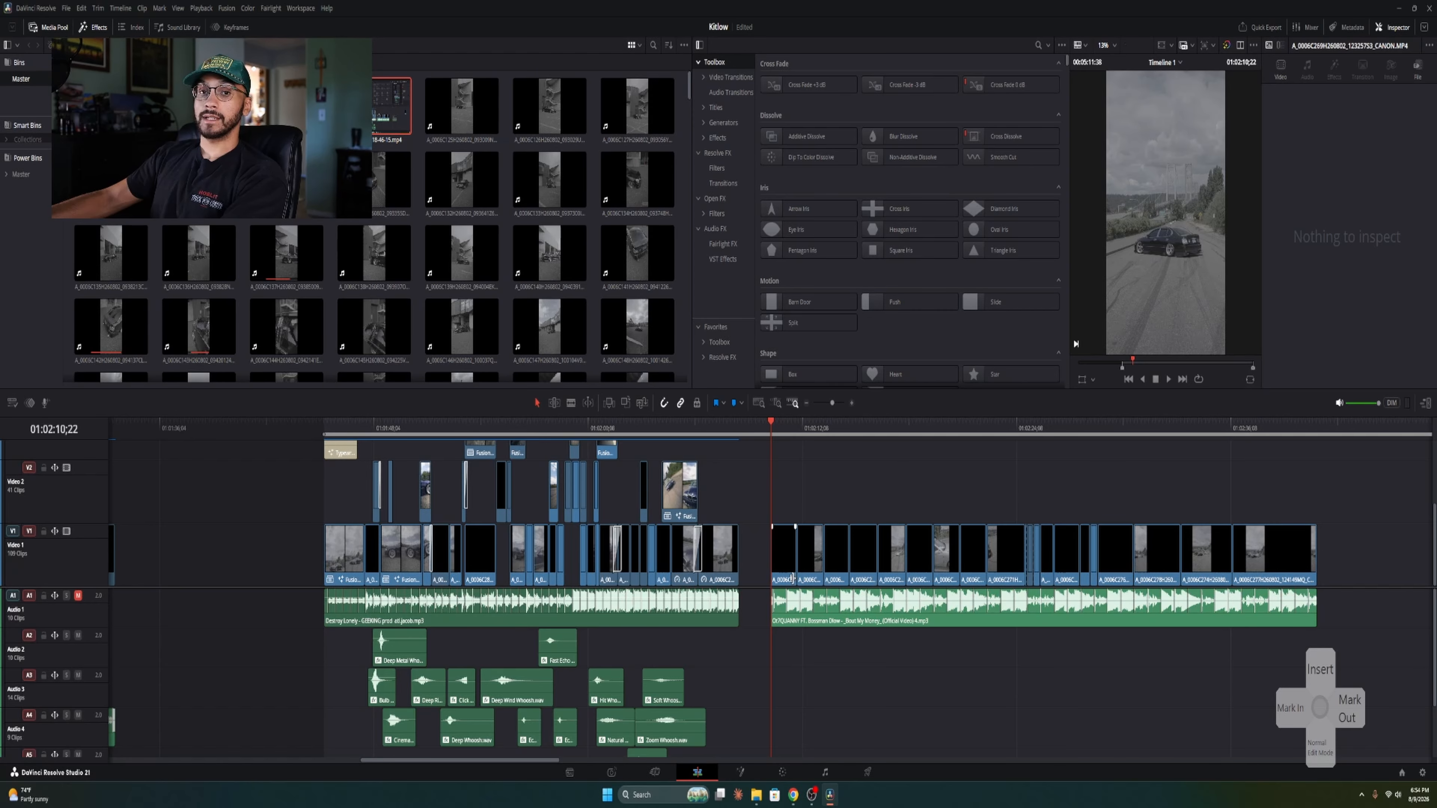
pyautogui.scroll(1, 835, 502)
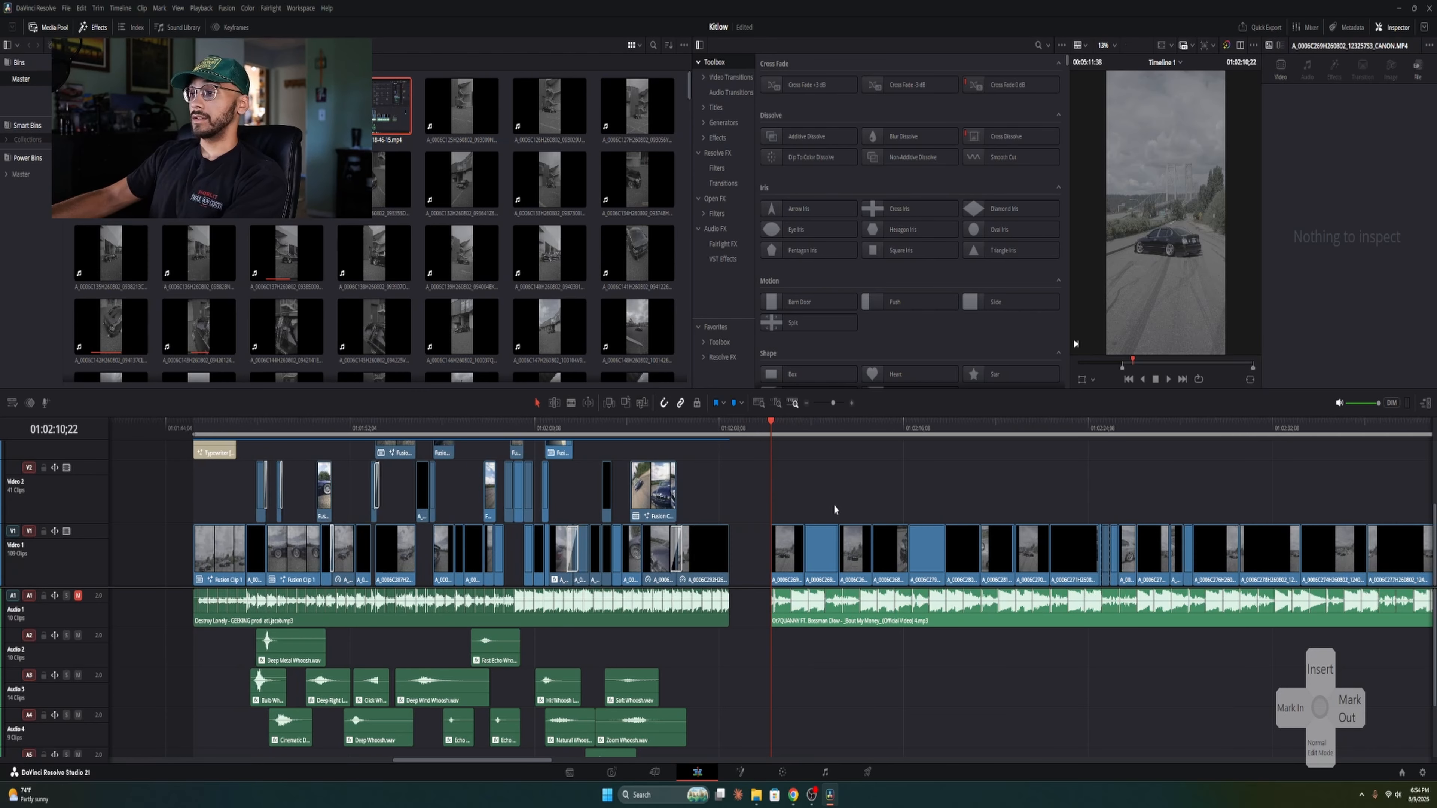
pyautogui.scroll(-2, 832, 502)
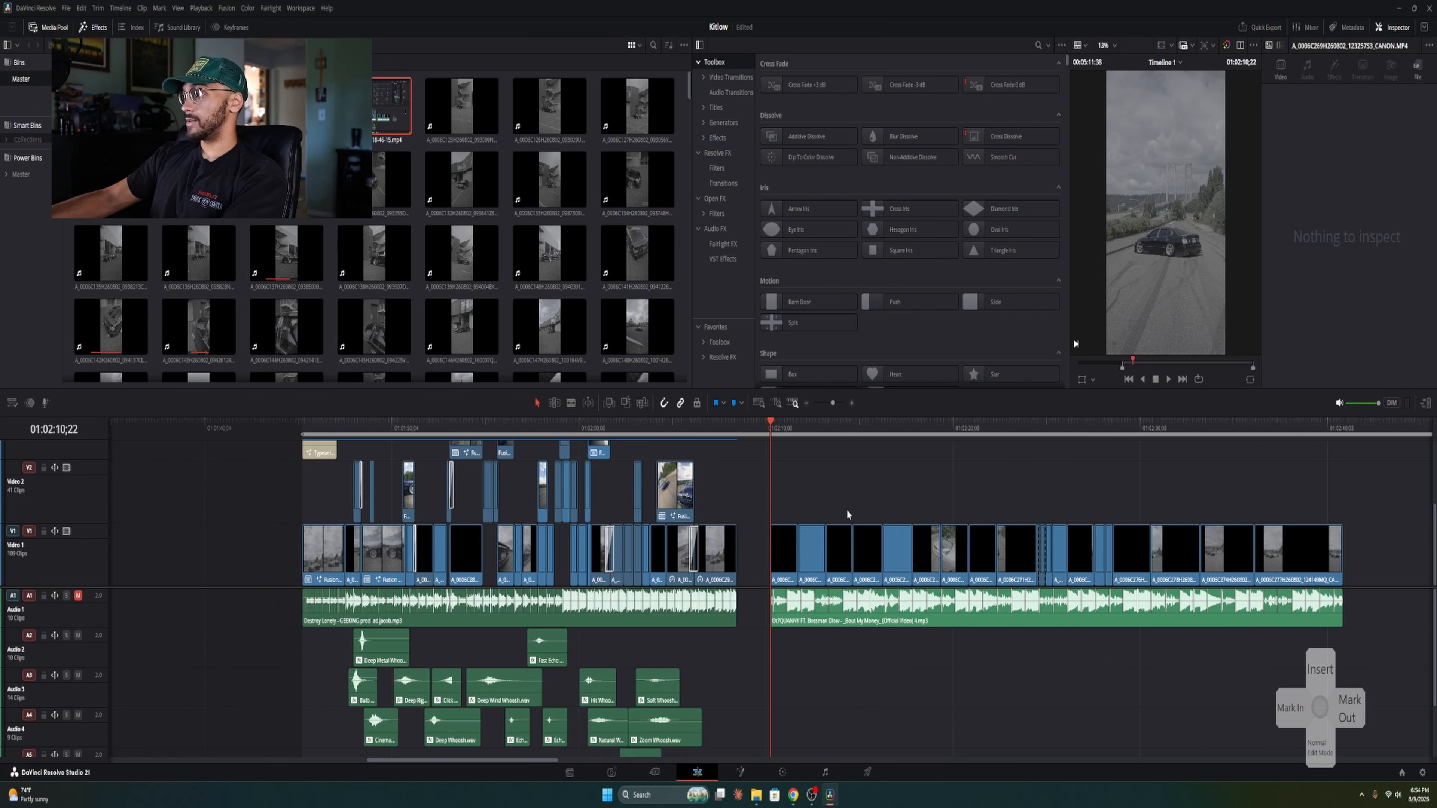
pyautogui.hotkey('shift', '6')
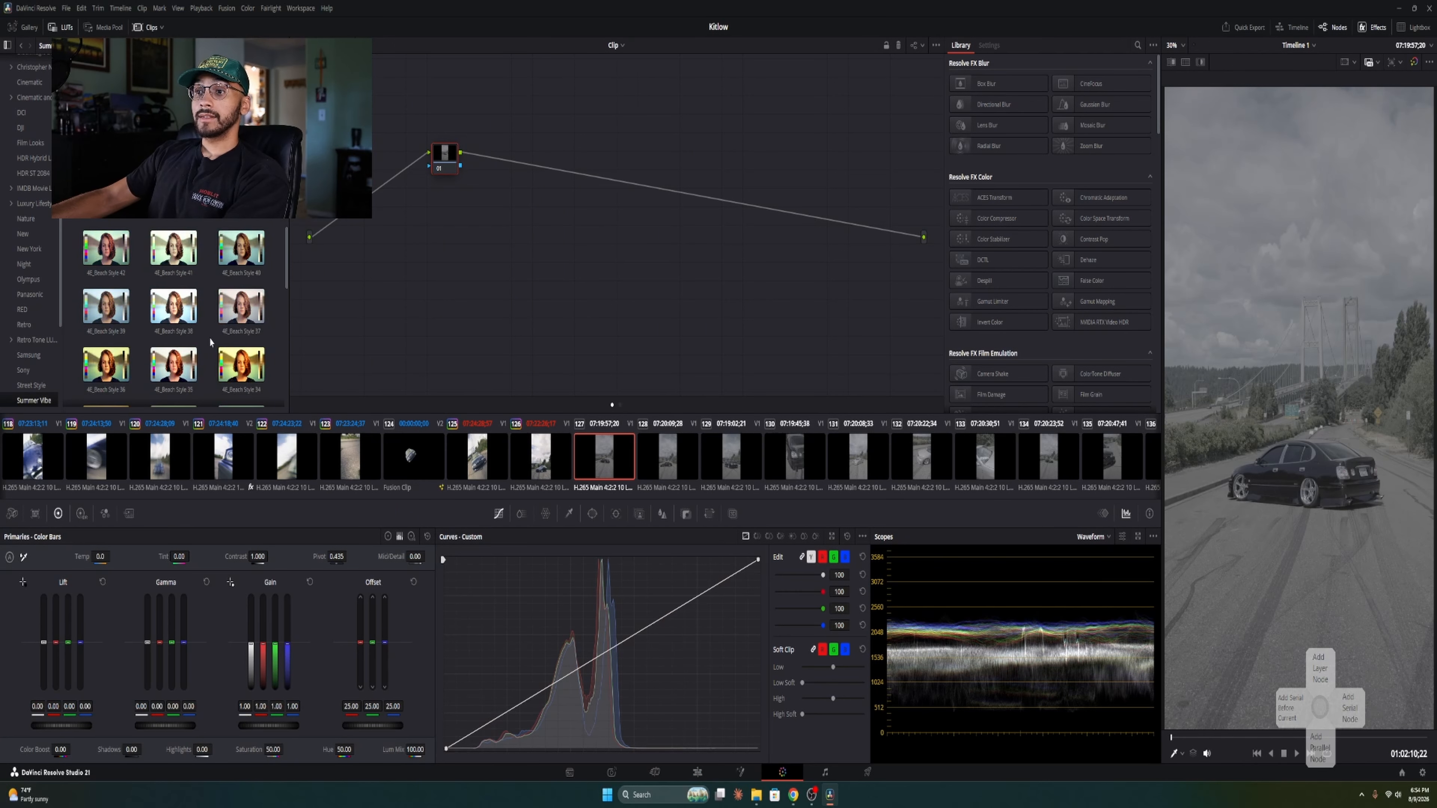
# Step: Place the clip's single node beside the source input and apply the saved gallery still's grade to the clip
pyautogui.click(29, 28)
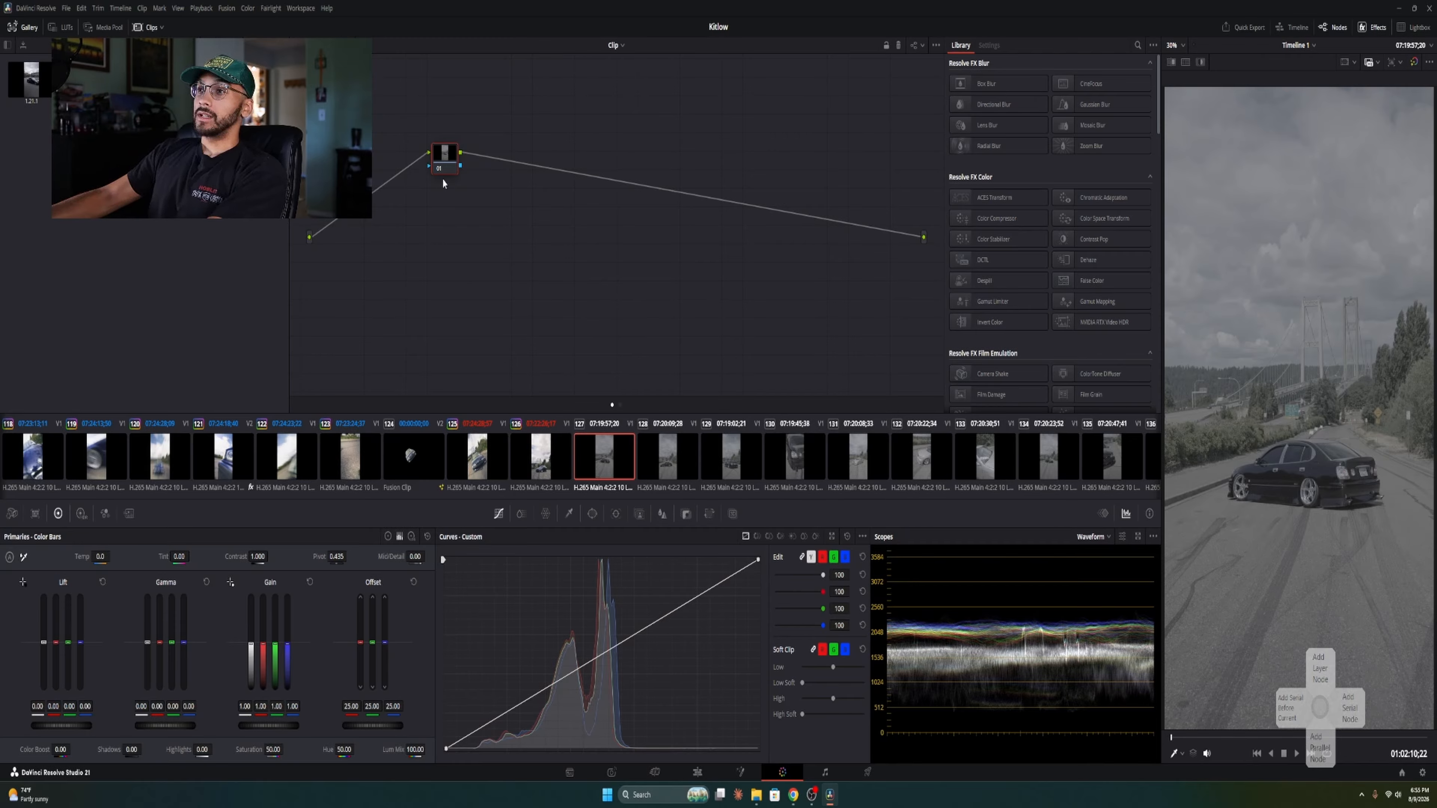
pyautogui.moveTo(443, 169); pyautogui.dragTo(345, 252)
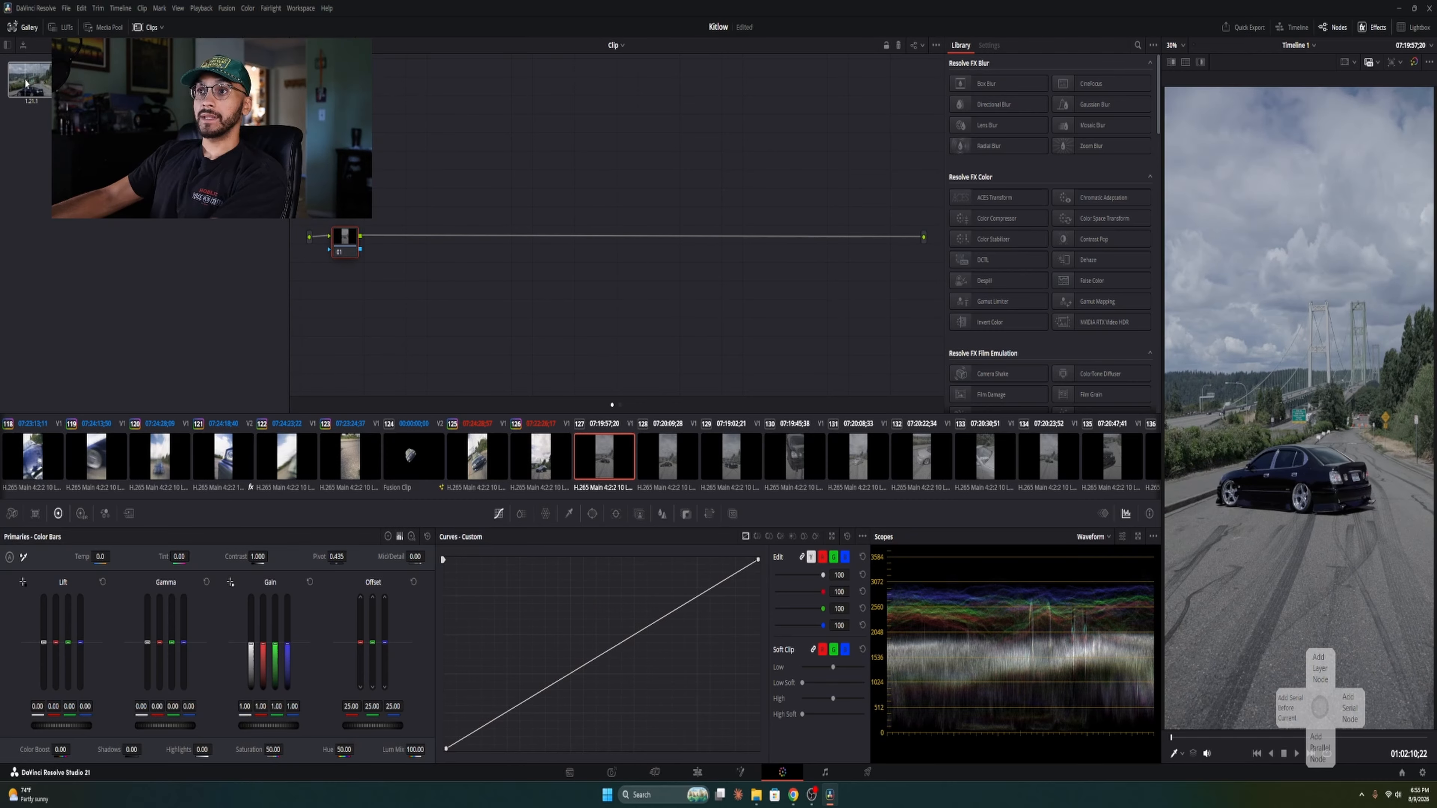
pyautogui.click(30, 88)
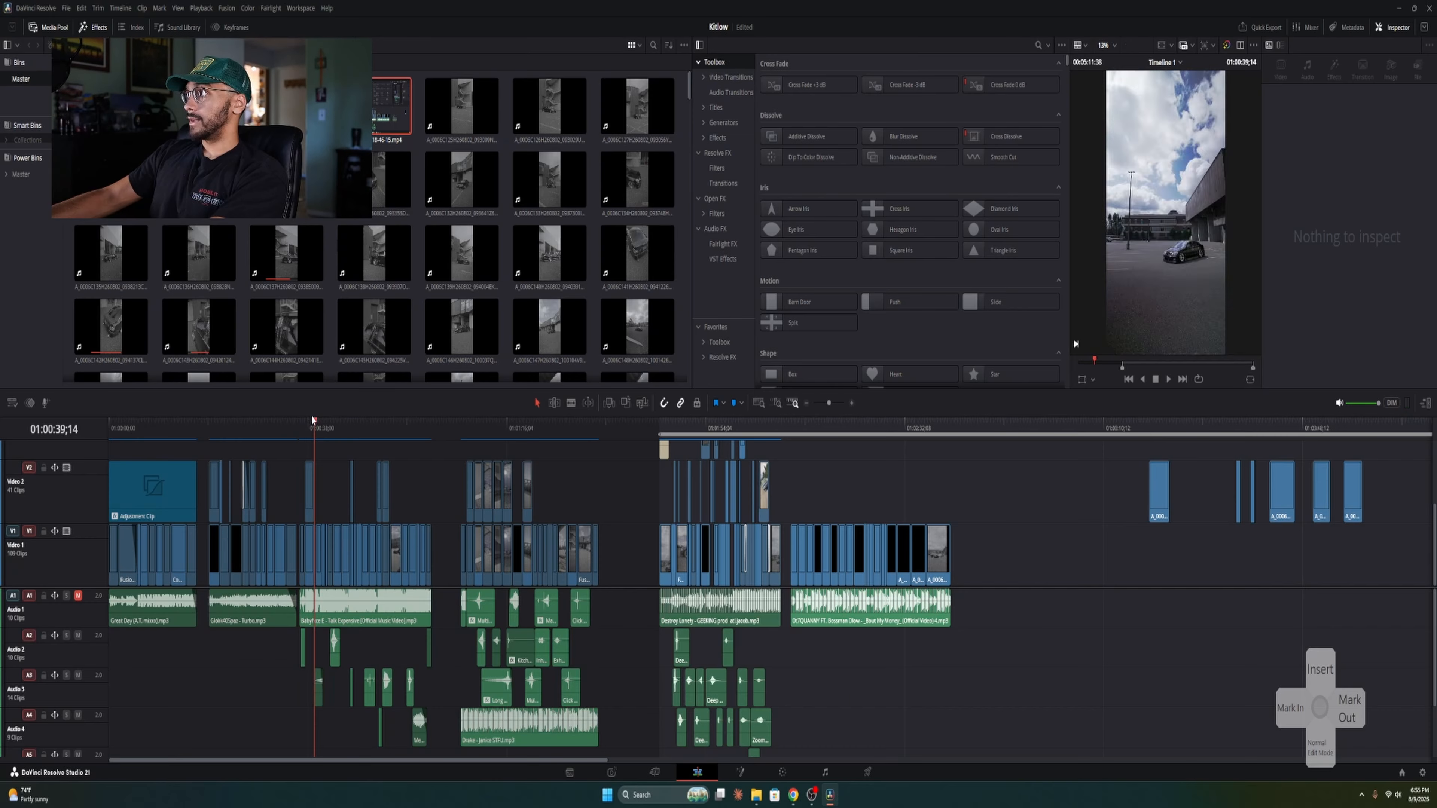
# Step: Review the graded clip near 01:00:40;57 on the edit timeline and return to grading the clip at 01:02:10;22
pyautogui.moveTo(313, 420); pyautogui.dragTo(327, 416)
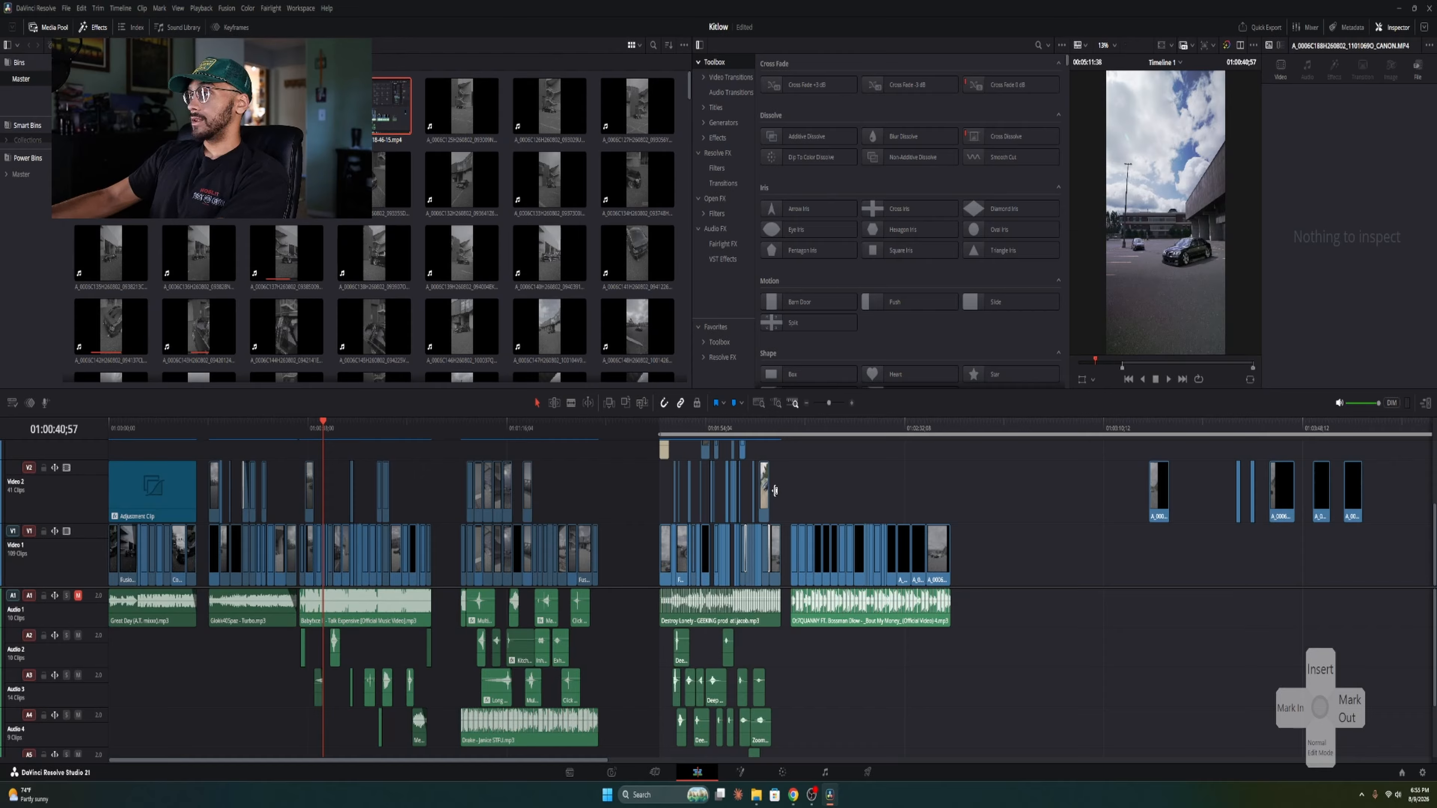
pyautogui.click(792, 428)
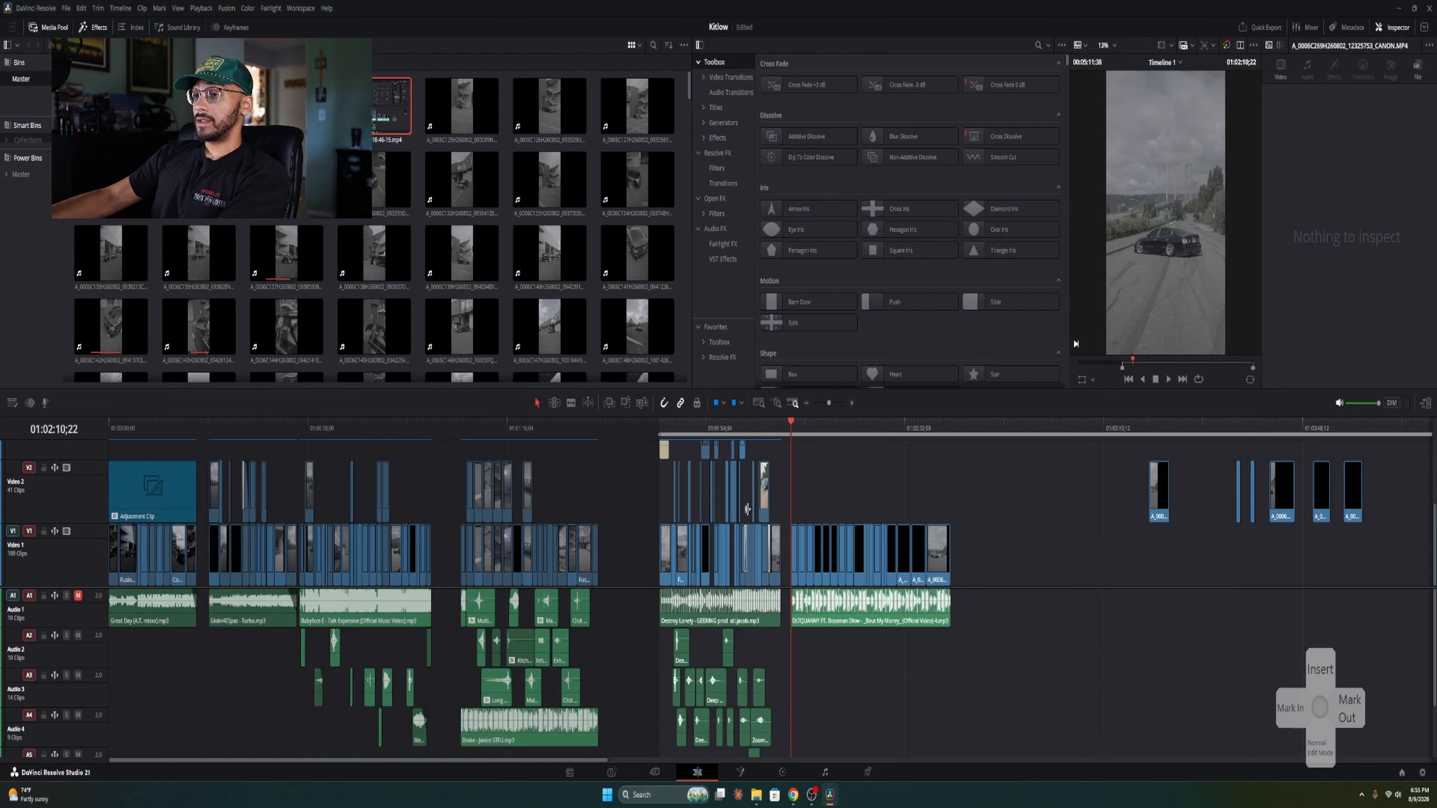
pyautogui.click(781, 772)
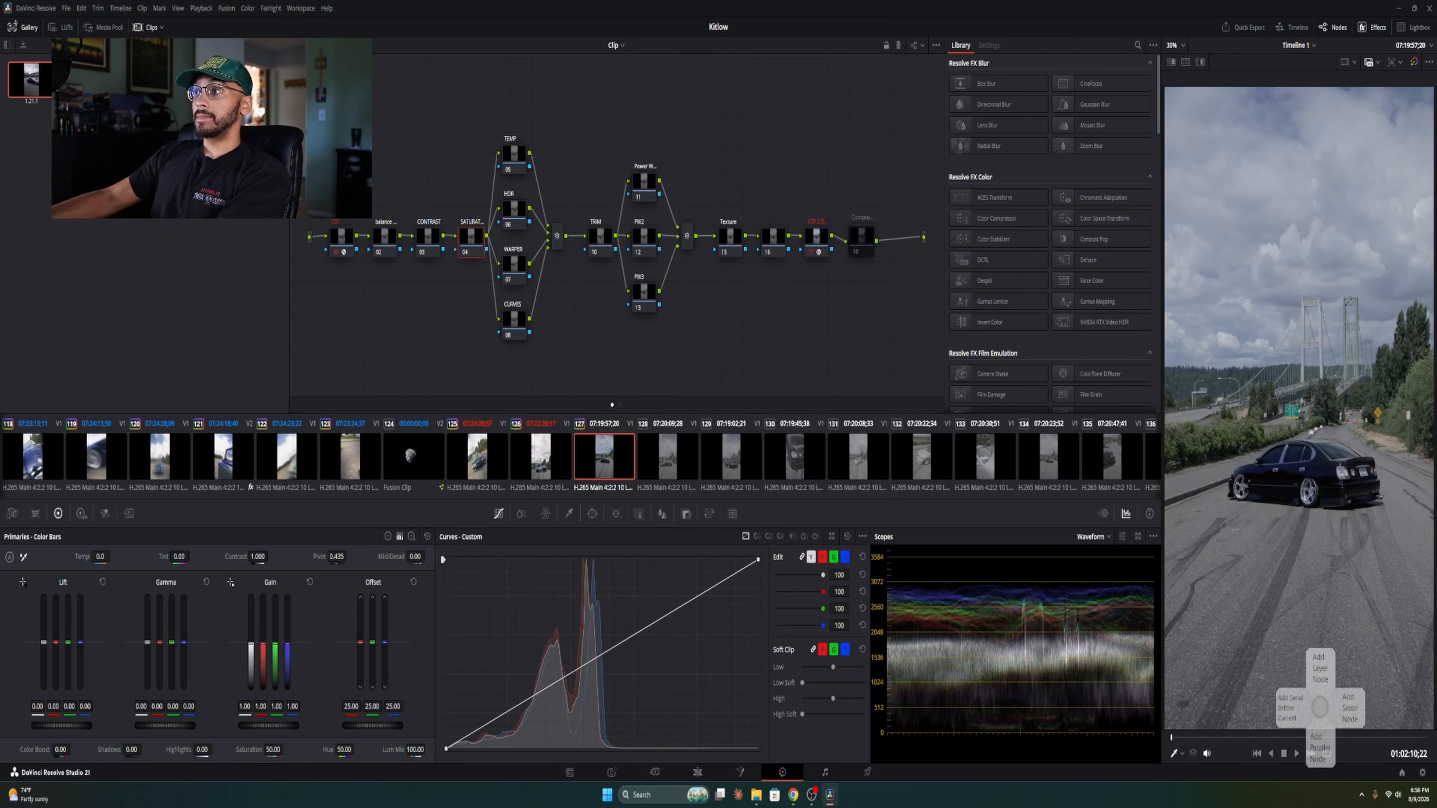
pyautogui.click(352, 240)
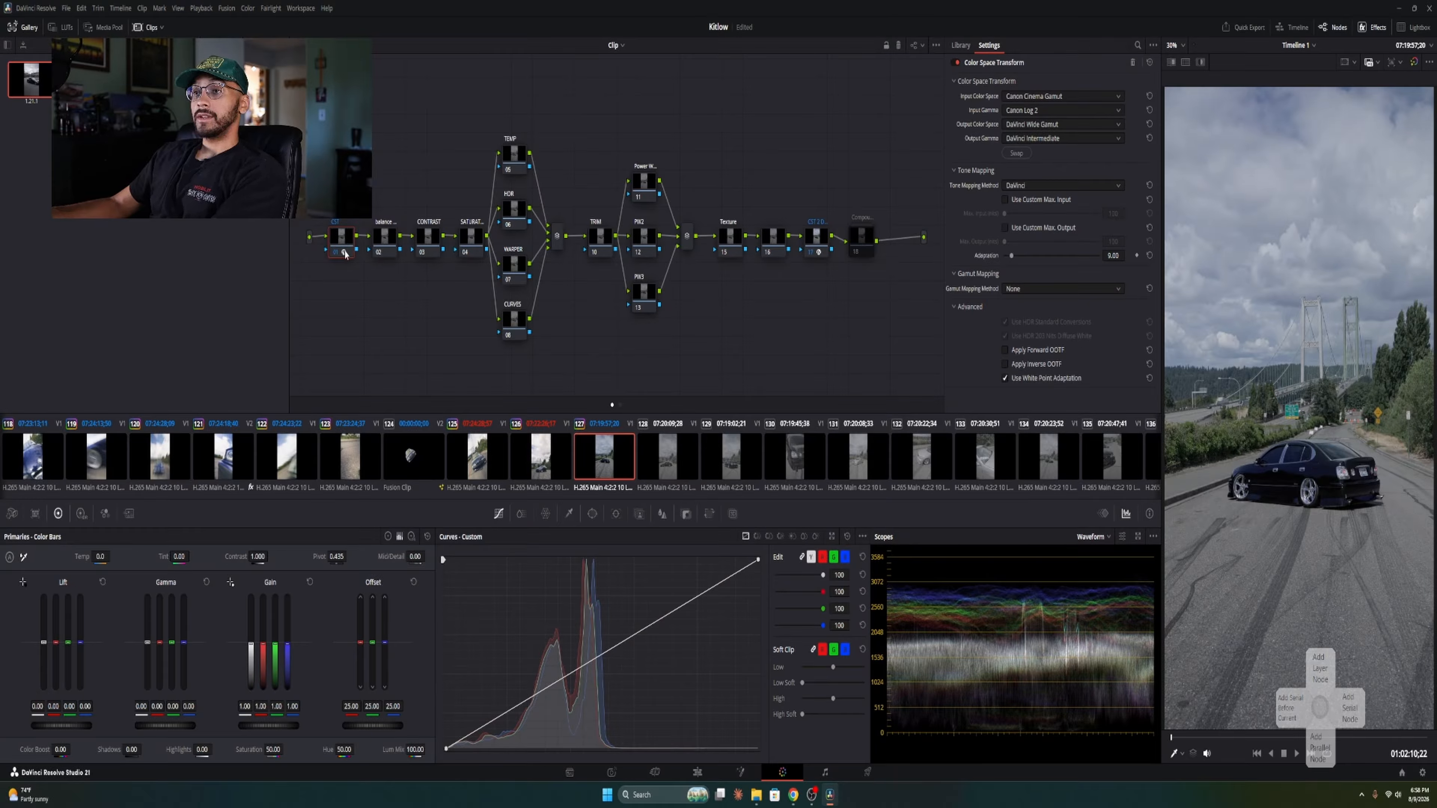
pyautogui.hotkey('alt', 's')
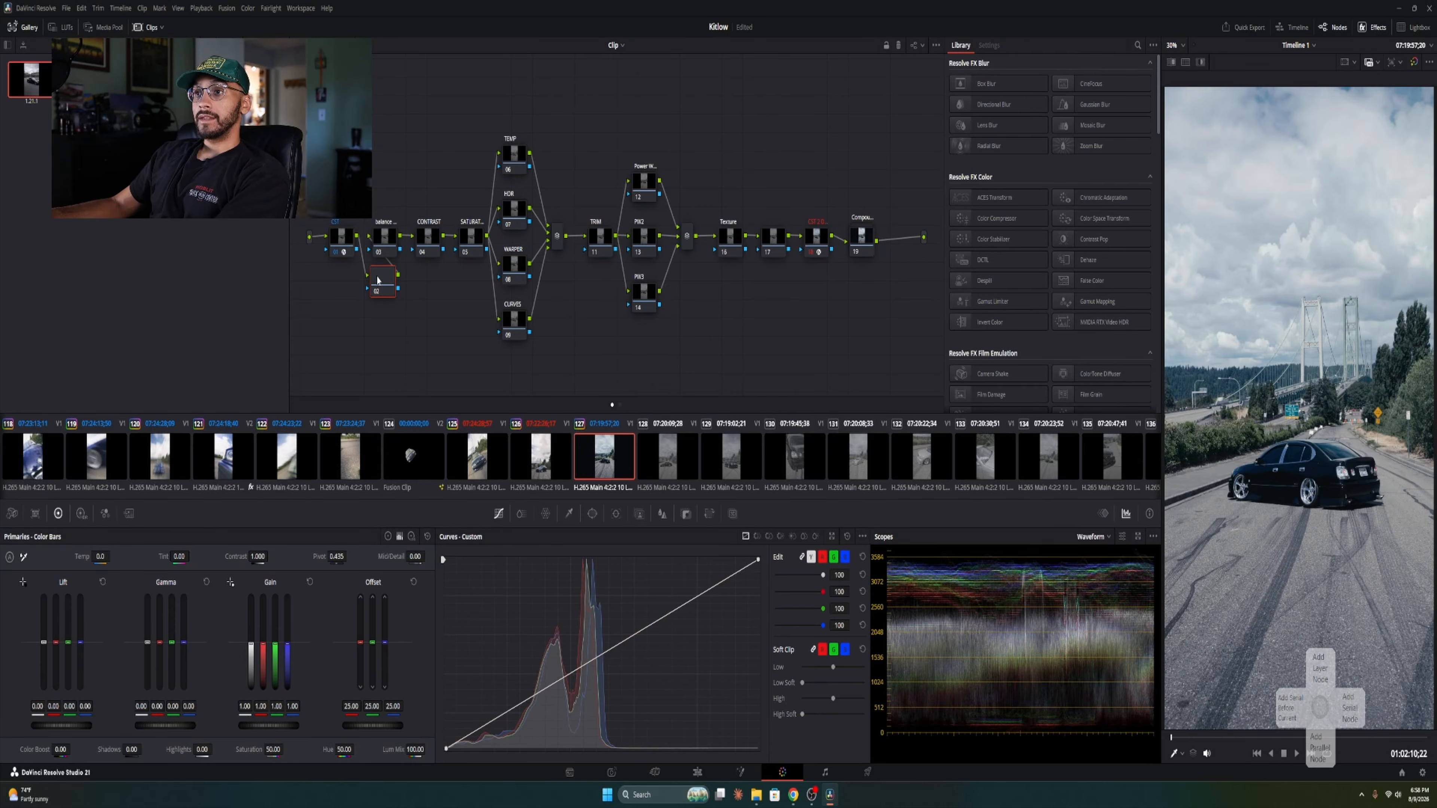
pyautogui.press('Delete')
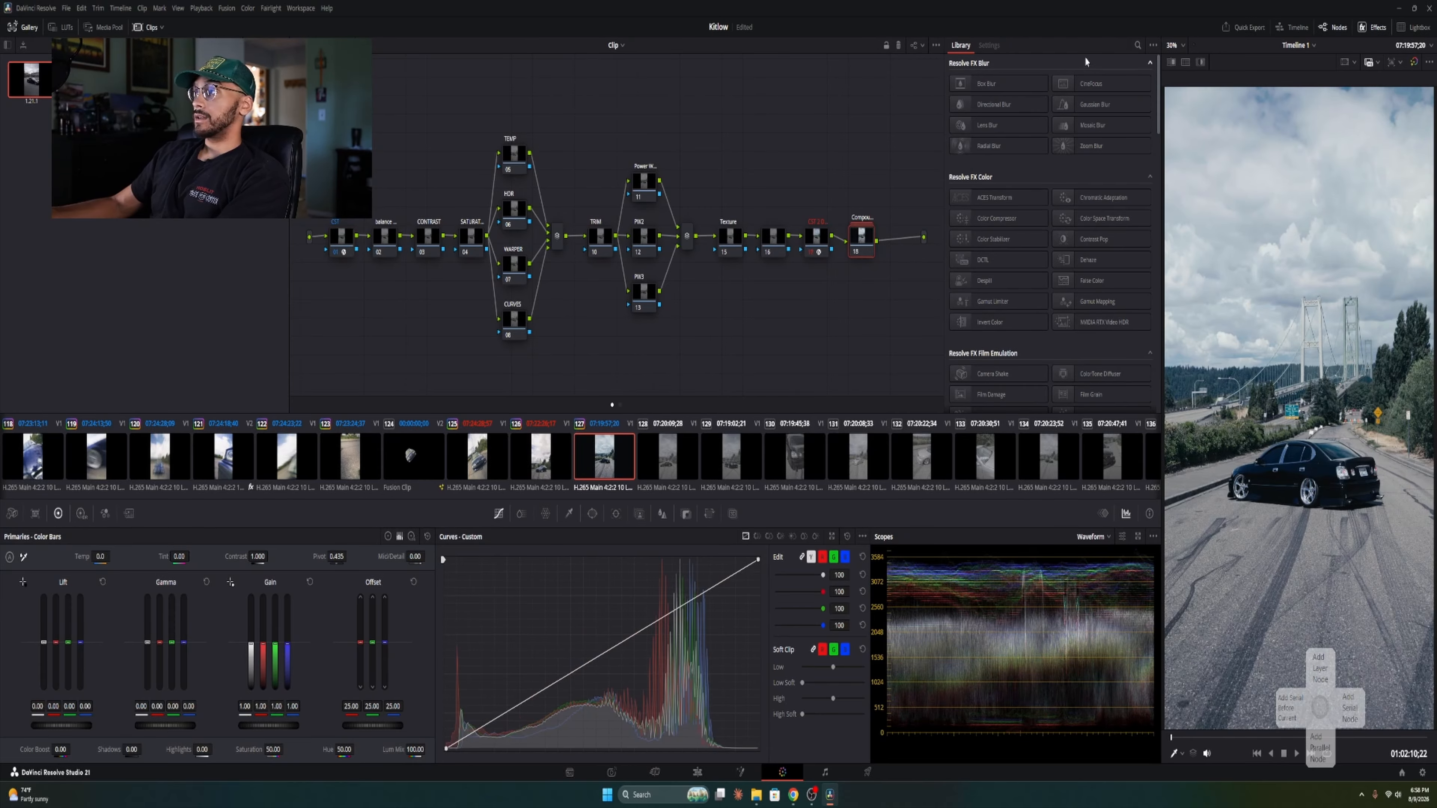
# Step: Search the effects library for "color space trans"
pyautogui.click(1138, 44)
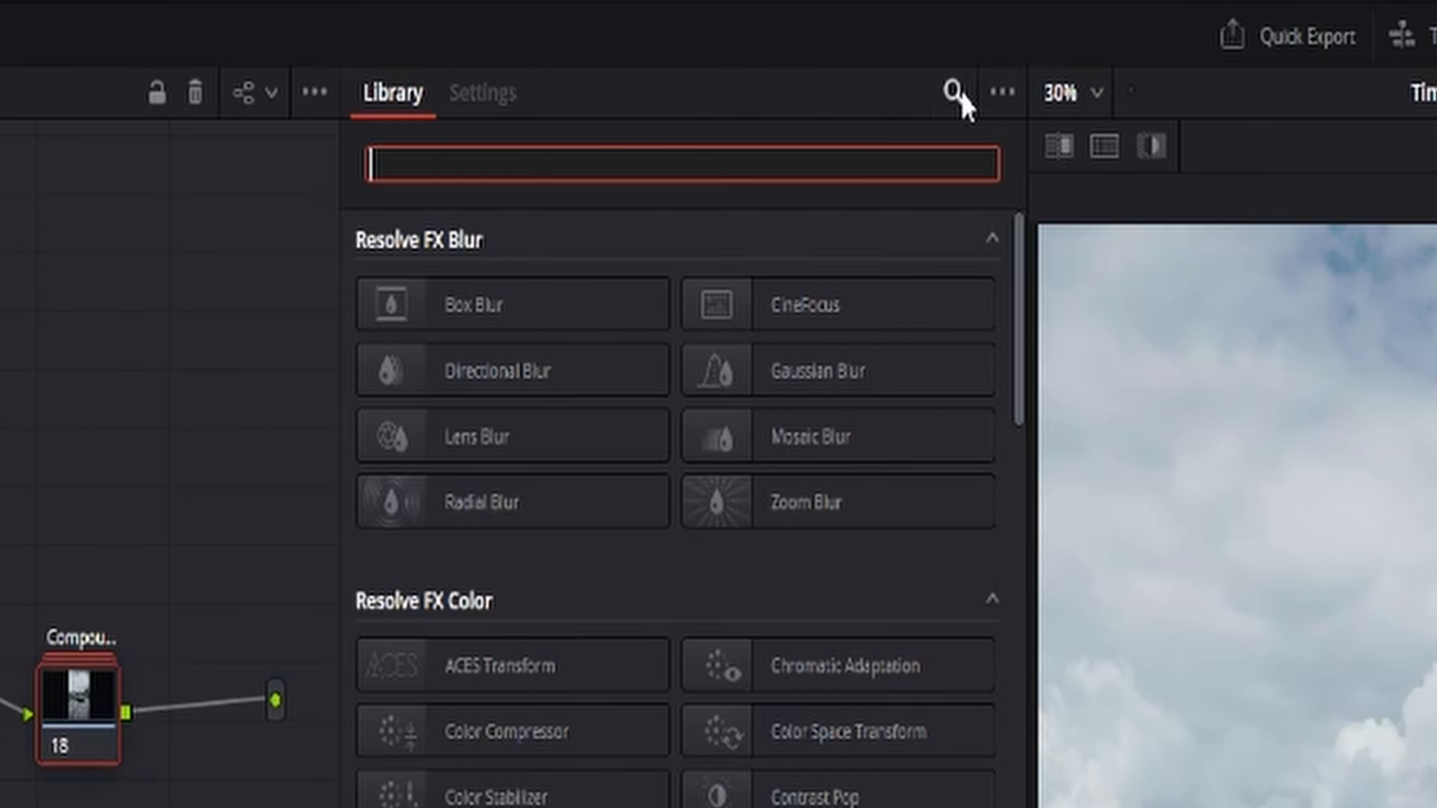
pyautogui.write('color space t')
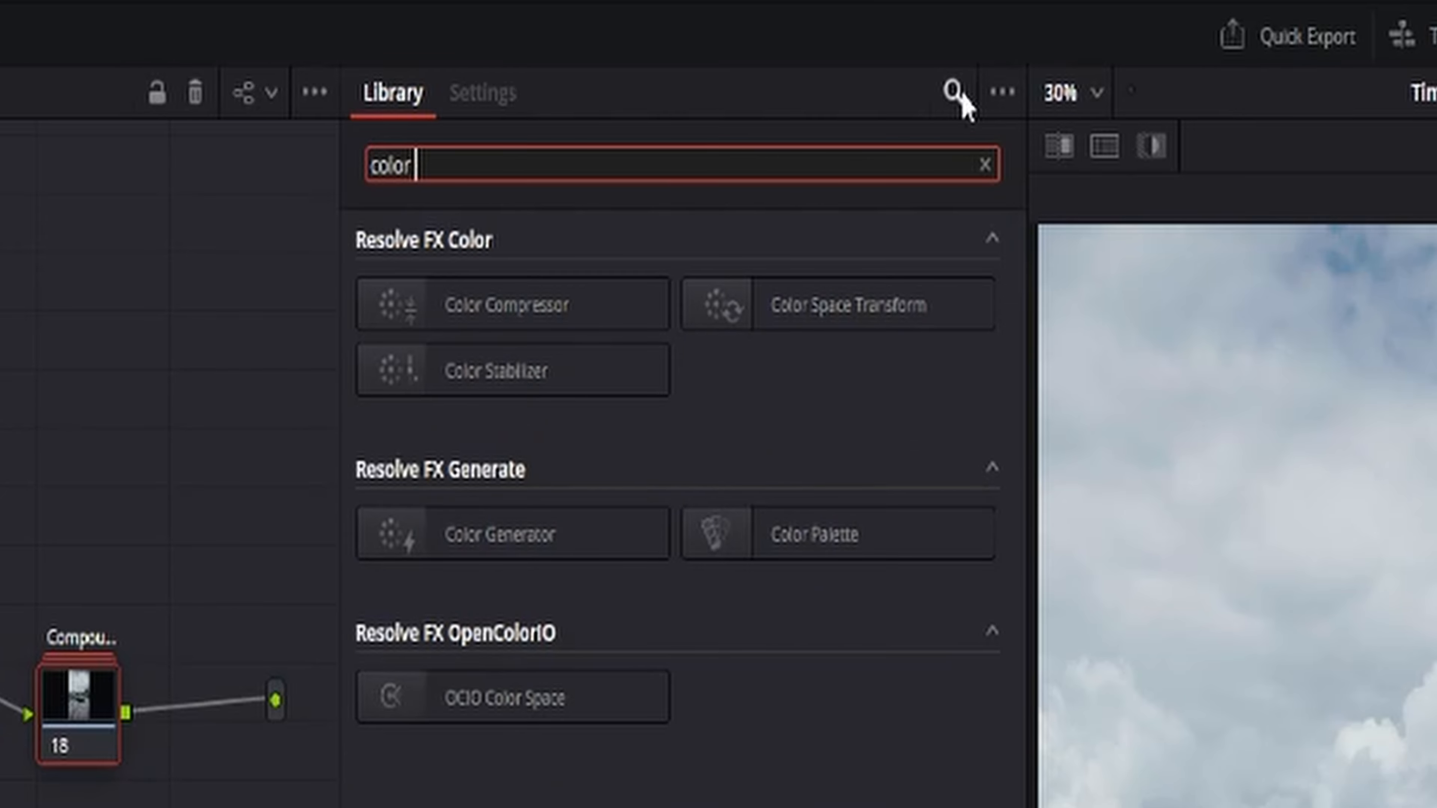
pyautogui.write('r')
pyautogui.press('BackSpace')
pyautogui.write('ace trans')
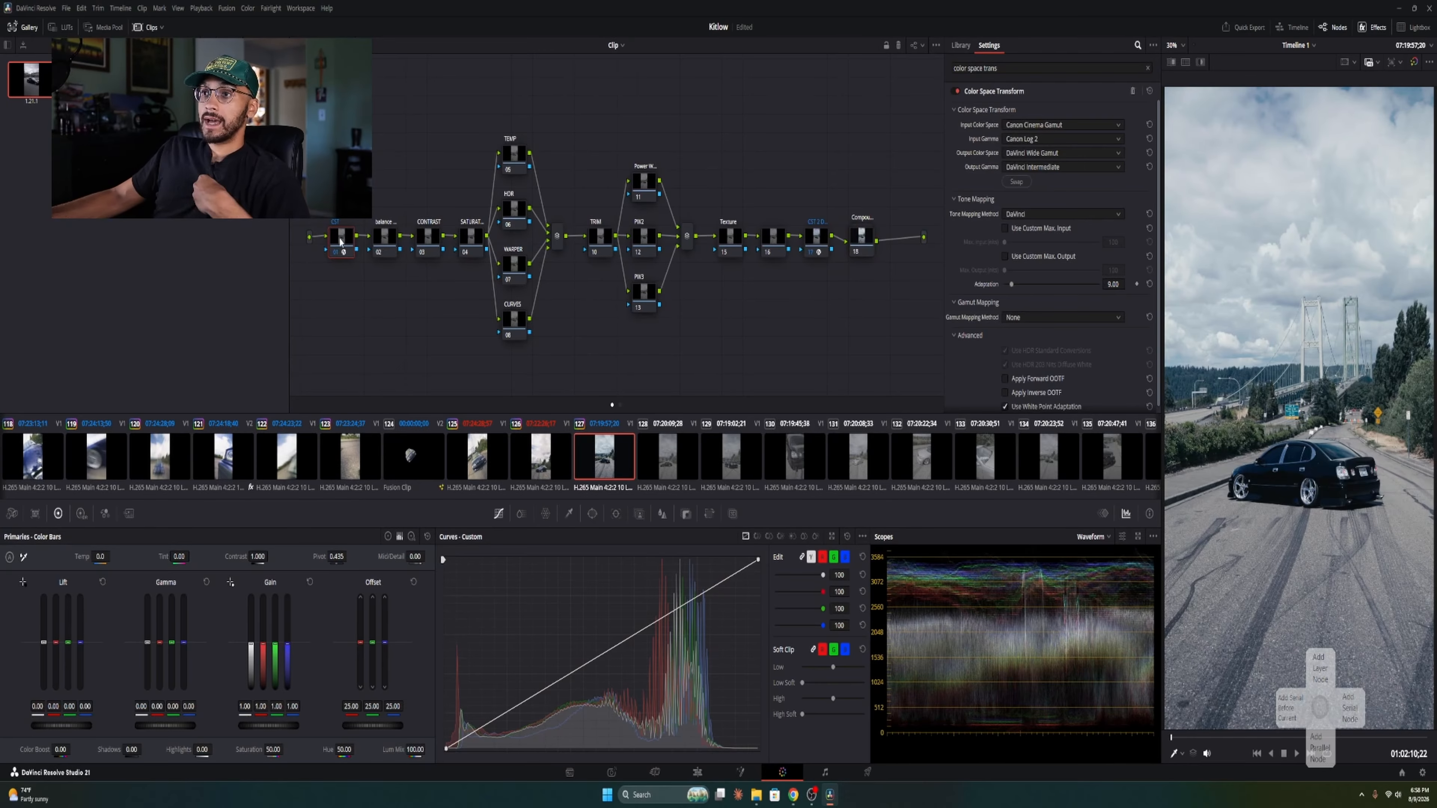
# Step: Examine the first CST node's Color Space Transform settings, especially its input gamma
pyautogui.rightClick(604, 422)
pyautogui.click(345, 254)
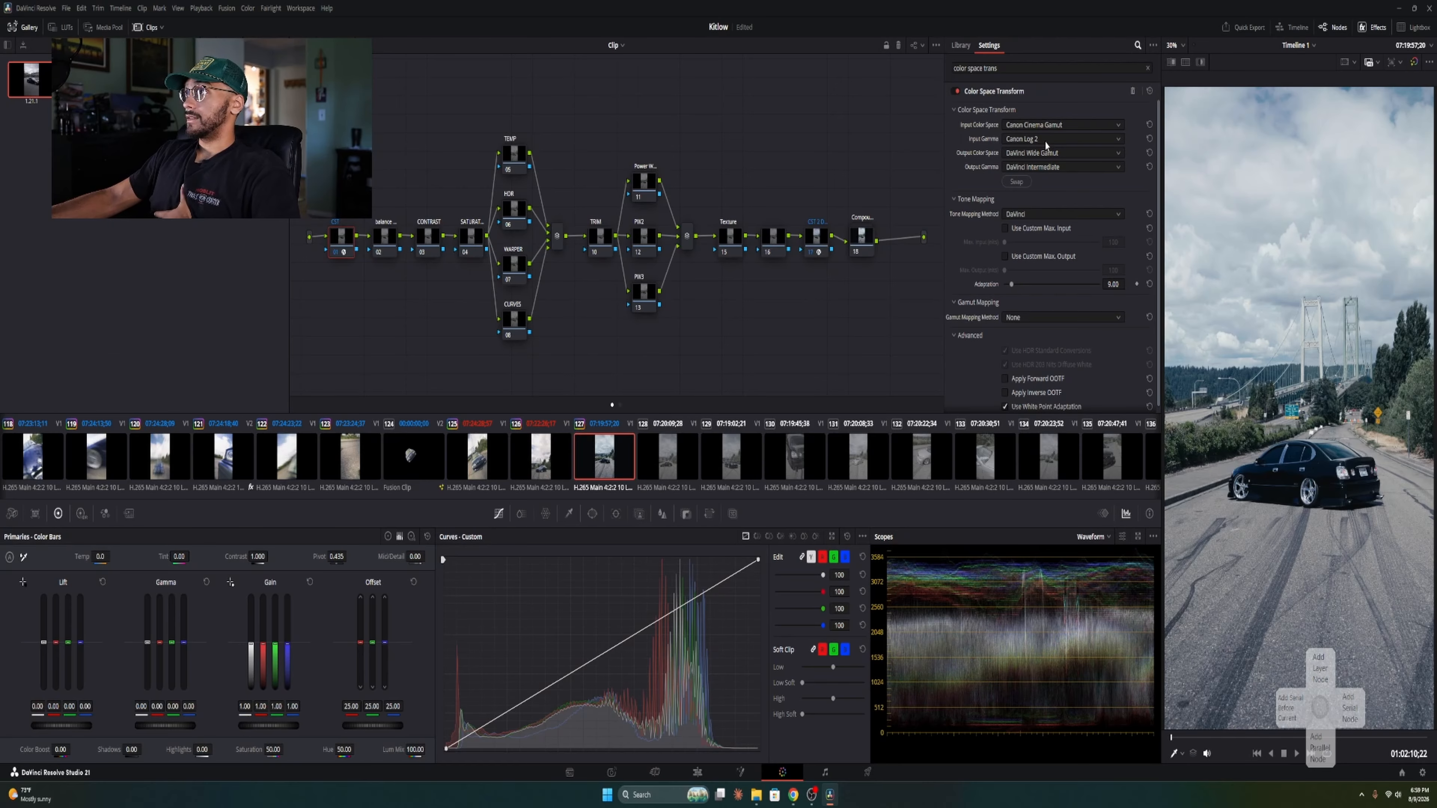
pyautogui.click(1046, 144)
pyautogui.click(1047, 138)
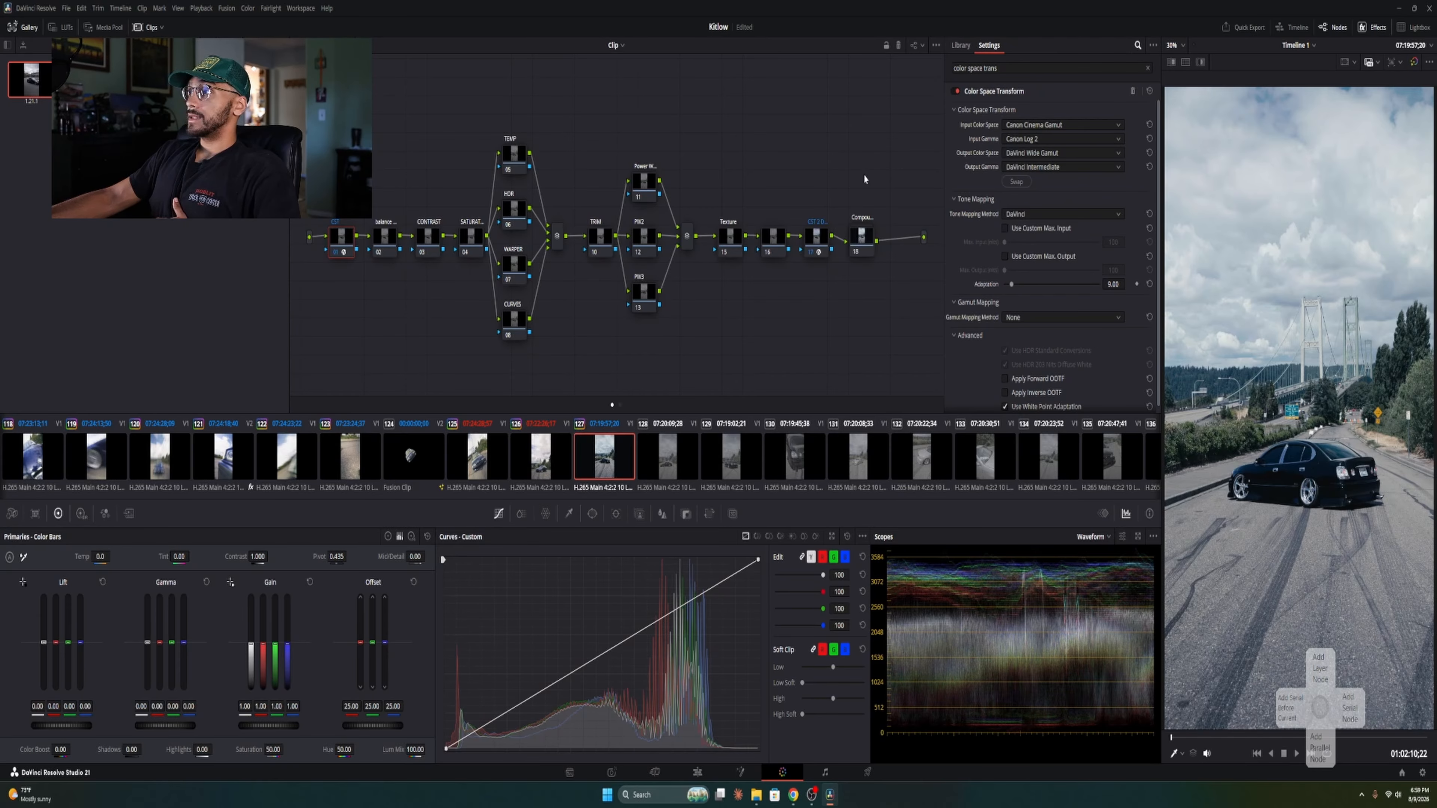
# Step: Select all the nodes in the clip's node tree and disable them
pyautogui.moveTo(870, 293); pyautogui.dragTo(469, 179)
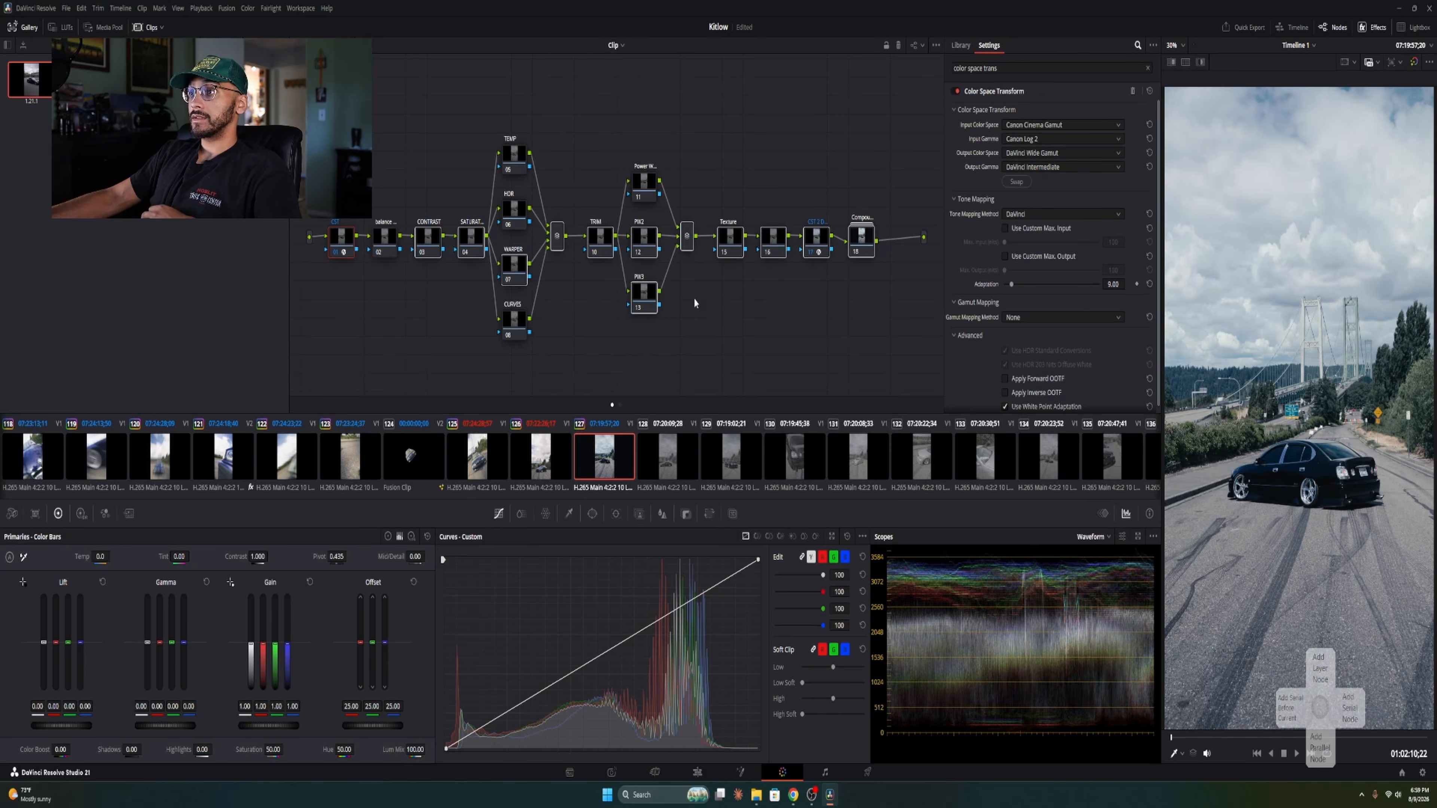
pyautogui.moveTo(894, 356); pyautogui.dragTo(379, 129)
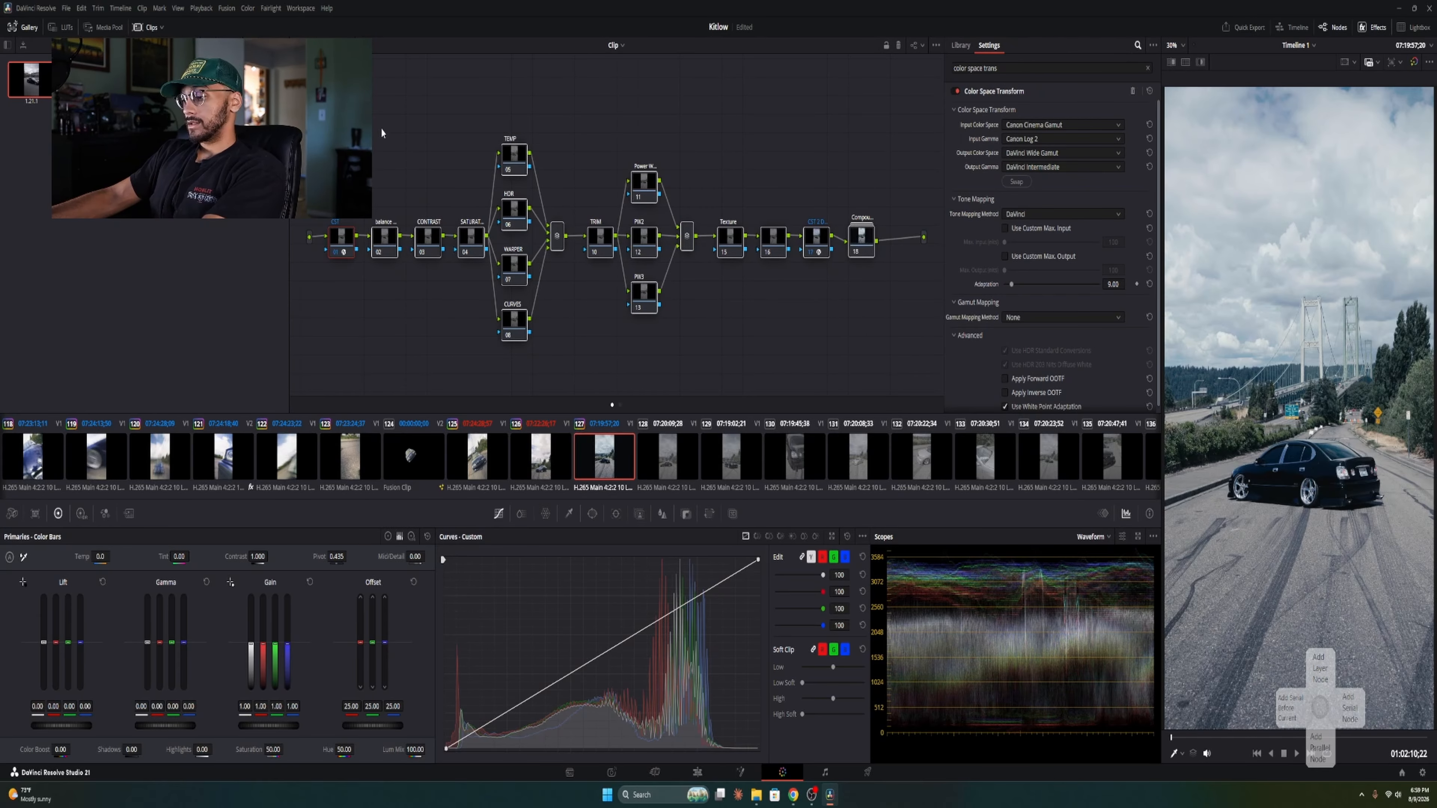
pyautogui.click(381, 126)
pyautogui.hotkey('shift', 'd')
# Step: Enable only the first CST node at the start of the node tree
pyautogui.click(341, 245)
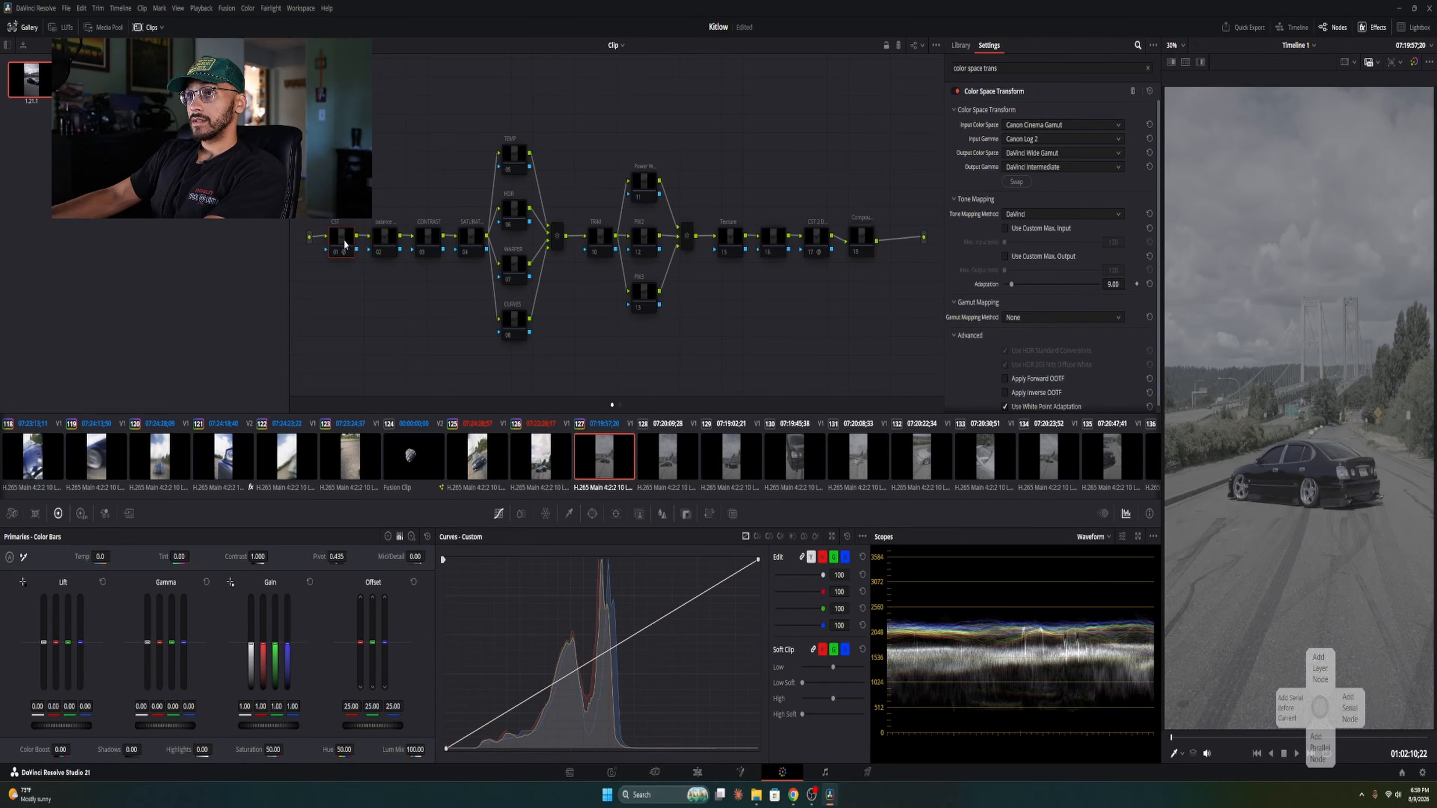
pyautogui.hotkey('ctrl', 'd')
pyautogui.hotkey('ctrl', 'd')
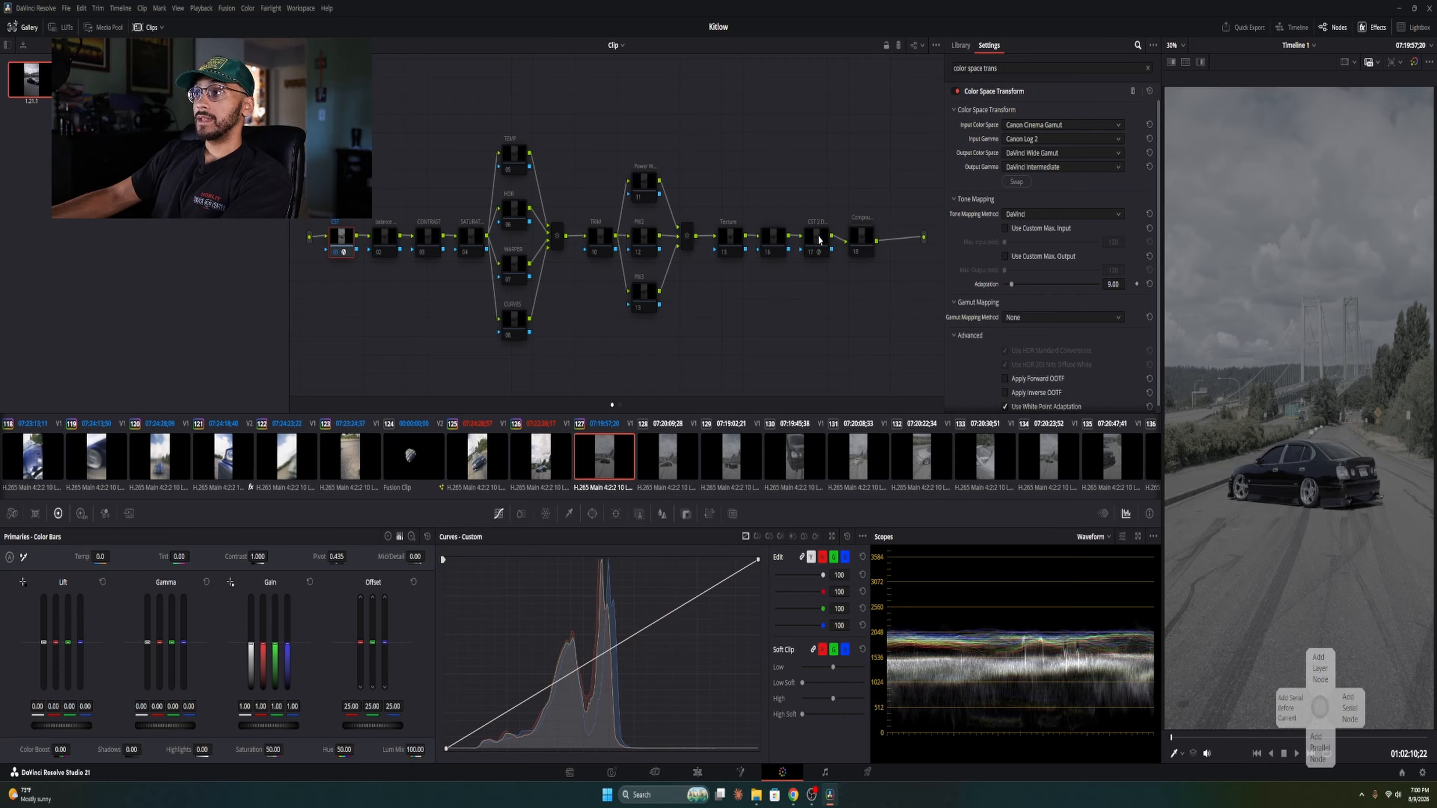
# Step: Compare the Color Space Transform settings of the output CST node with those of the first CST node
pyautogui.click(815, 247)
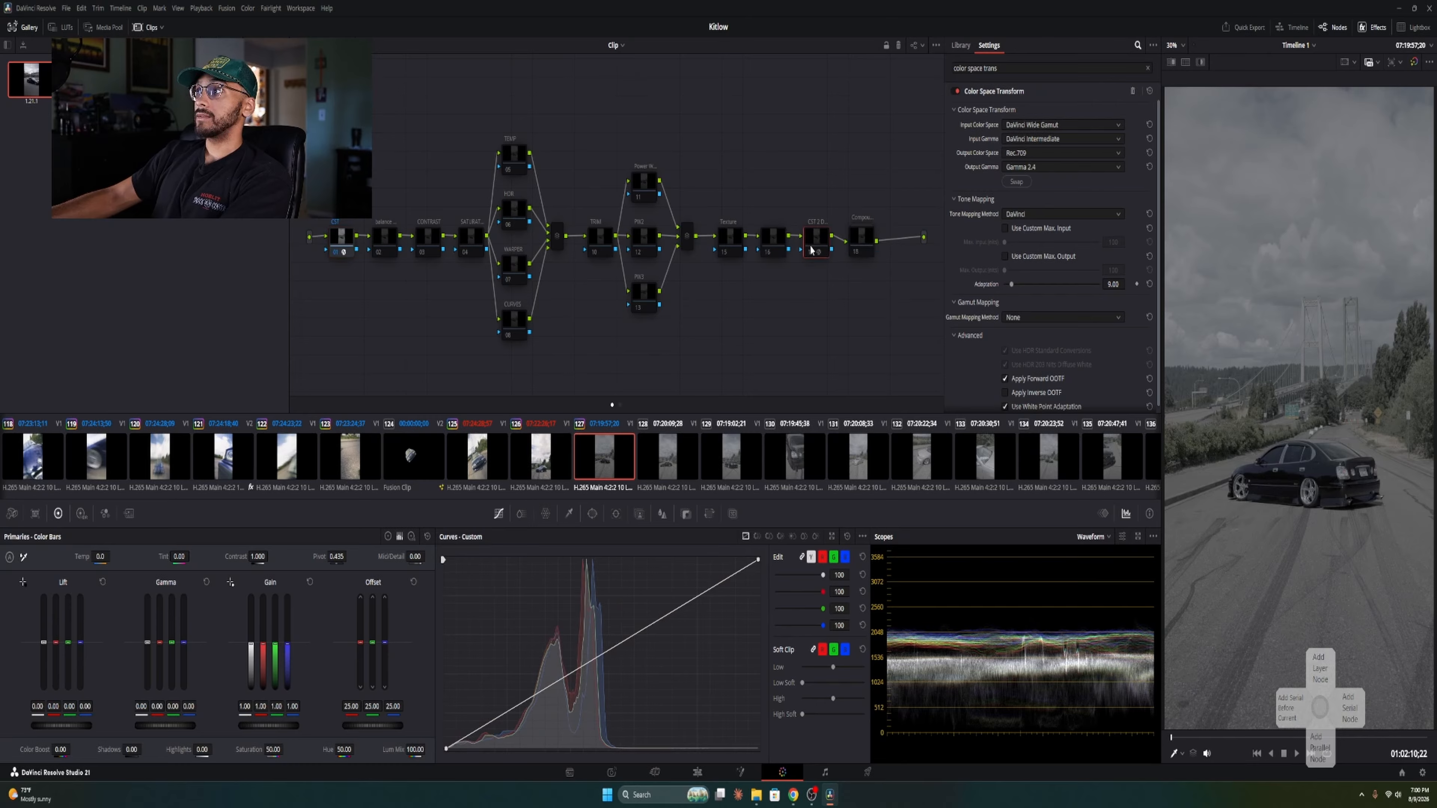
pyautogui.click(342, 238)
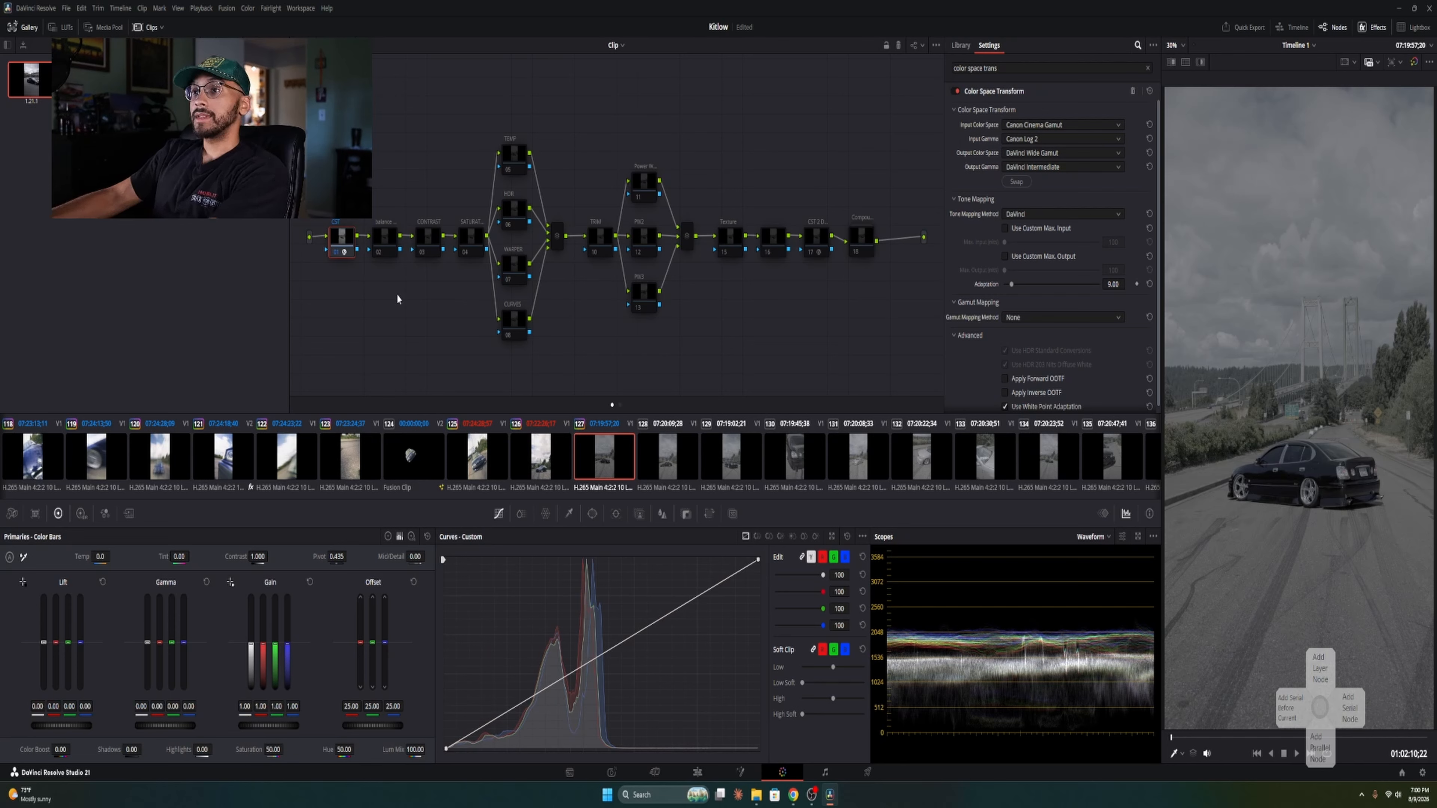
# Step: Relabel the second node, directly after the first CST node, as Expo and enable it
pyautogui.click(392, 245)
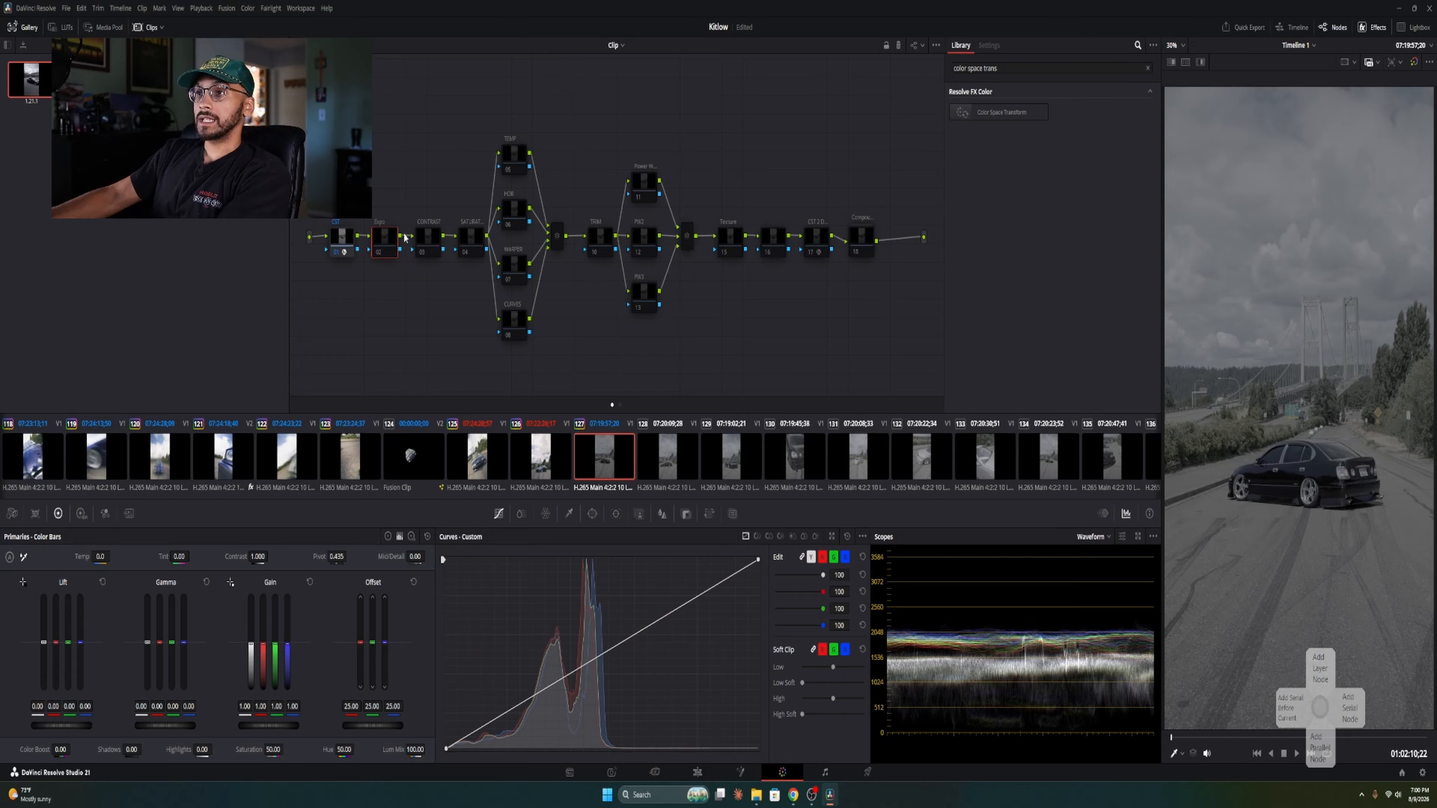
pyautogui.hotkey('ctrl', 'd')
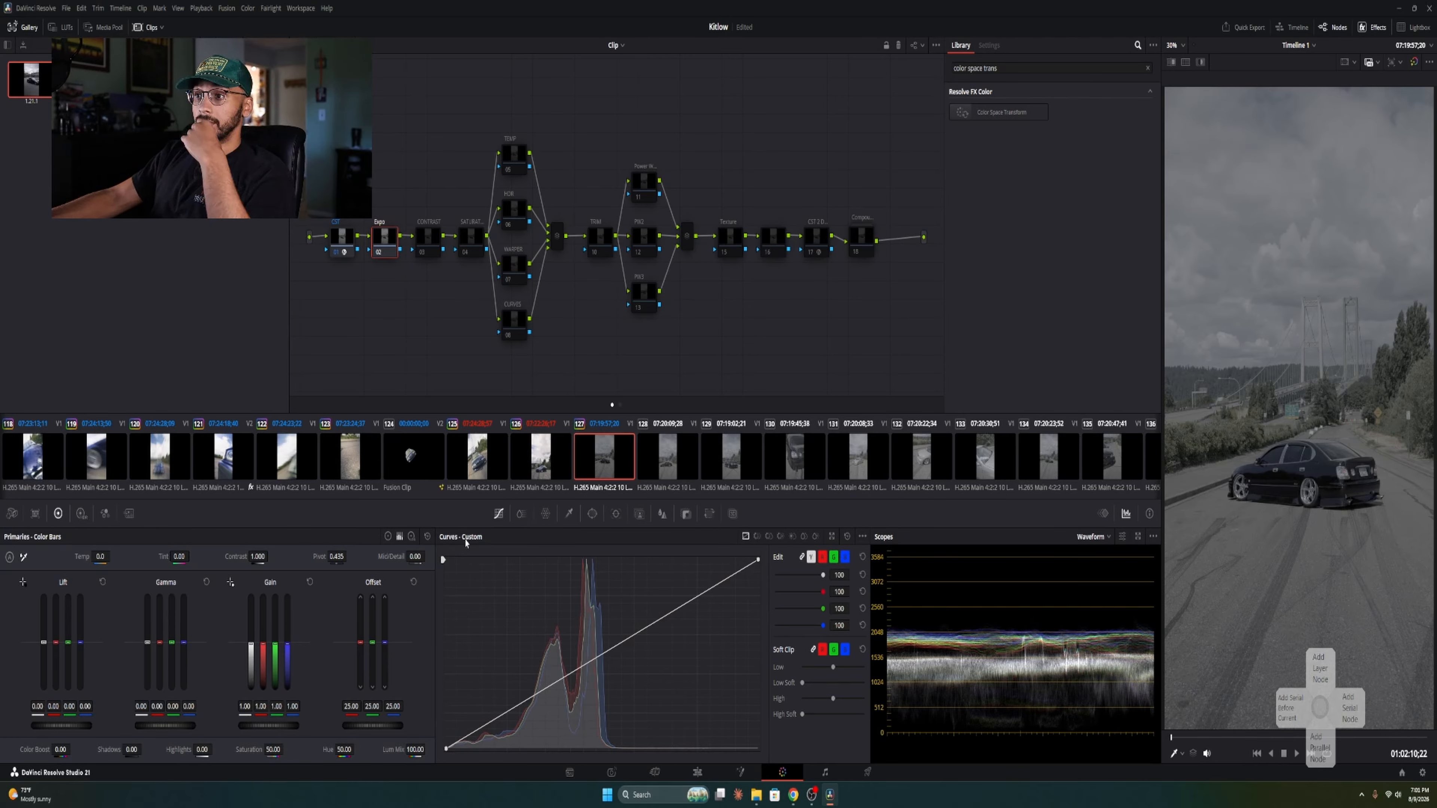
# Step: Raise the global exposure of the Expo node to 0.30 with the HDR color wheels
pyautogui.click(412, 536)
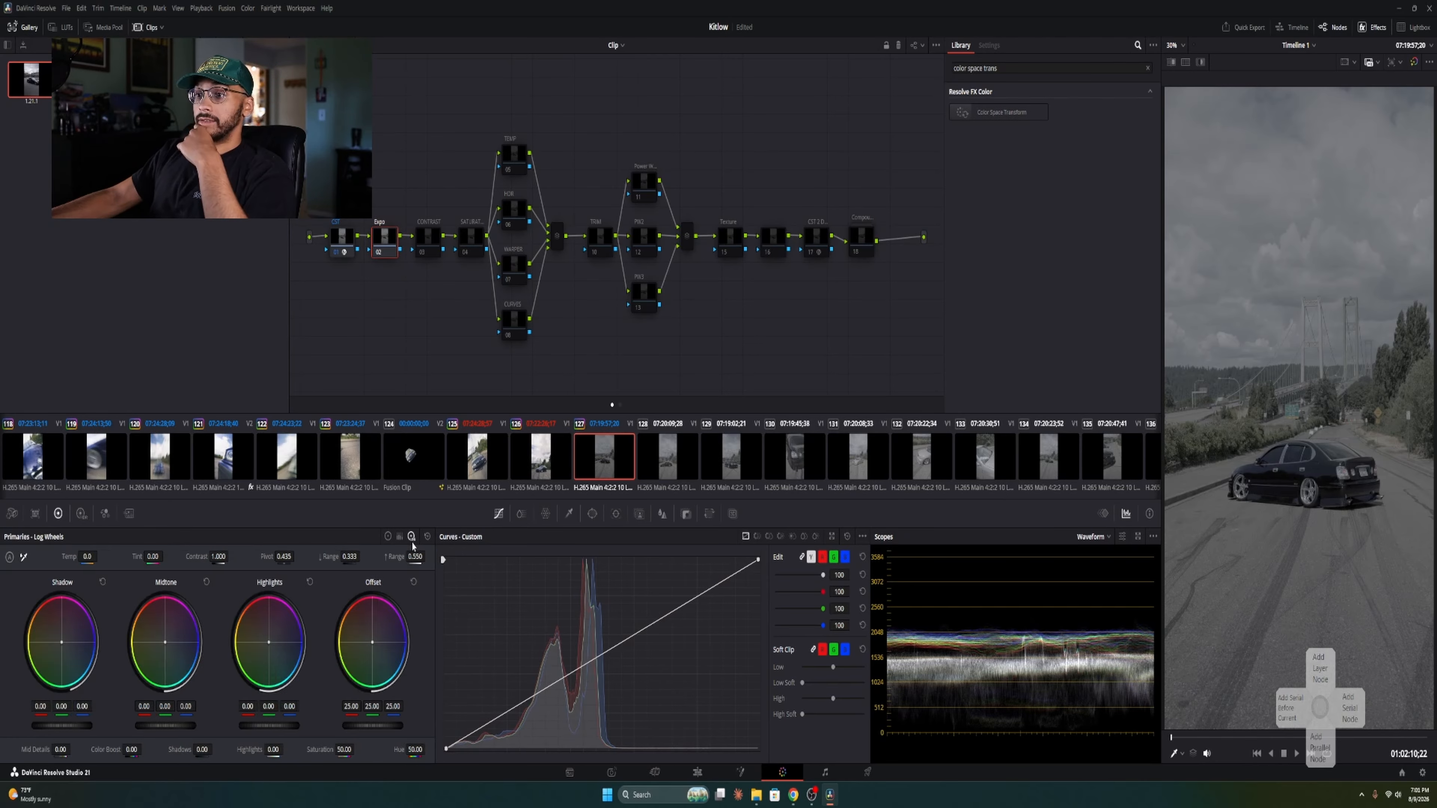
pyautogui.click(81, 514)
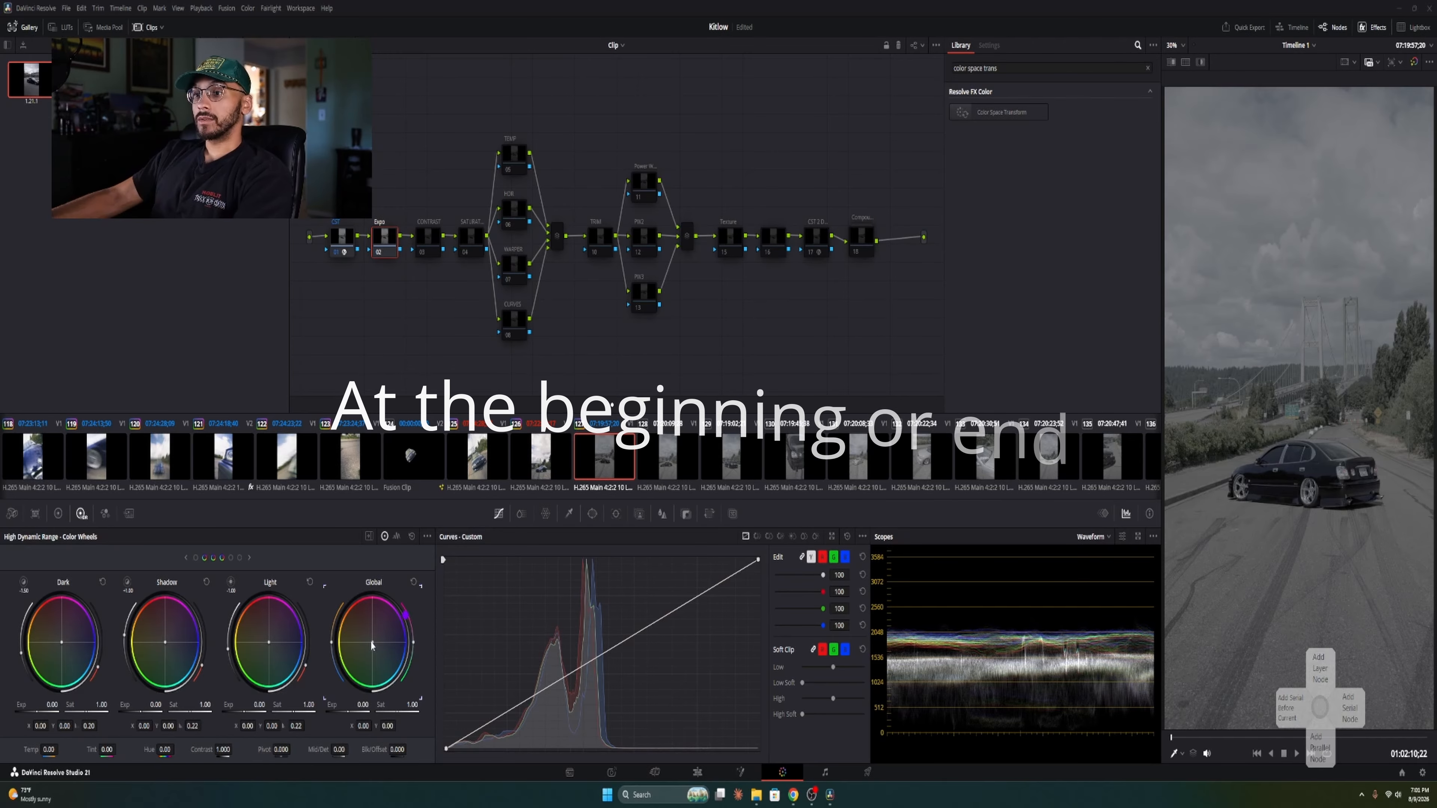
pyautogui.moveTo(363, 705)
pyautogui.mouseDown()
pyautogui.moveTo(391, 705)
pyautogui.moveTo(362, 705)
pyautogui.mouseUp()
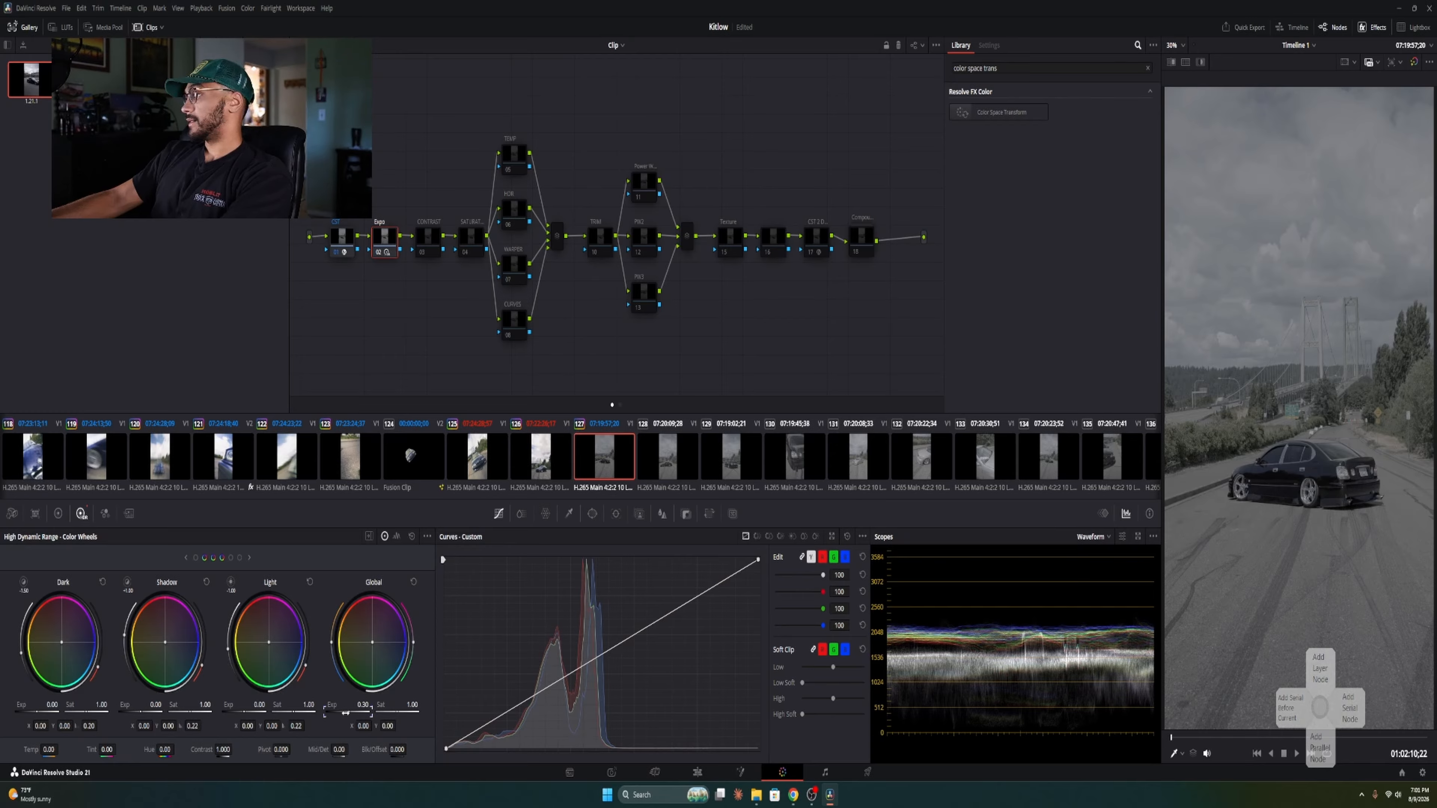
# Step: Enable the CONTRAST node and raise its contrast slightly with the HDR color wheels' contrast control
pyautogui.click(428, 238)
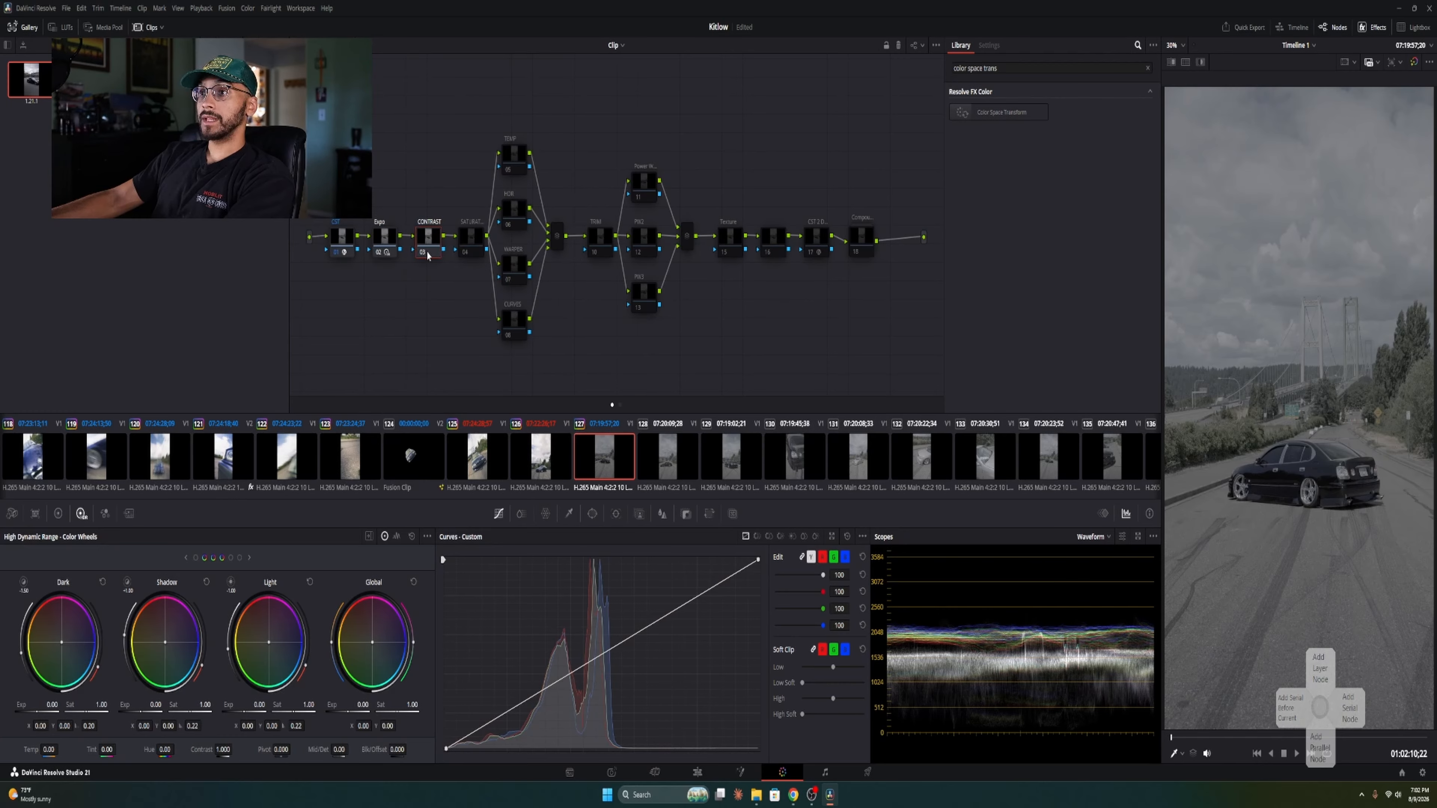
pyautogui.hotkey('ctrl', 'd')
pyautogui.hotkey('ctrl', 'd')
pyautogui.hotkey('ctrl', 'd')
pyautogui.hotkey('ctrl', 'd')
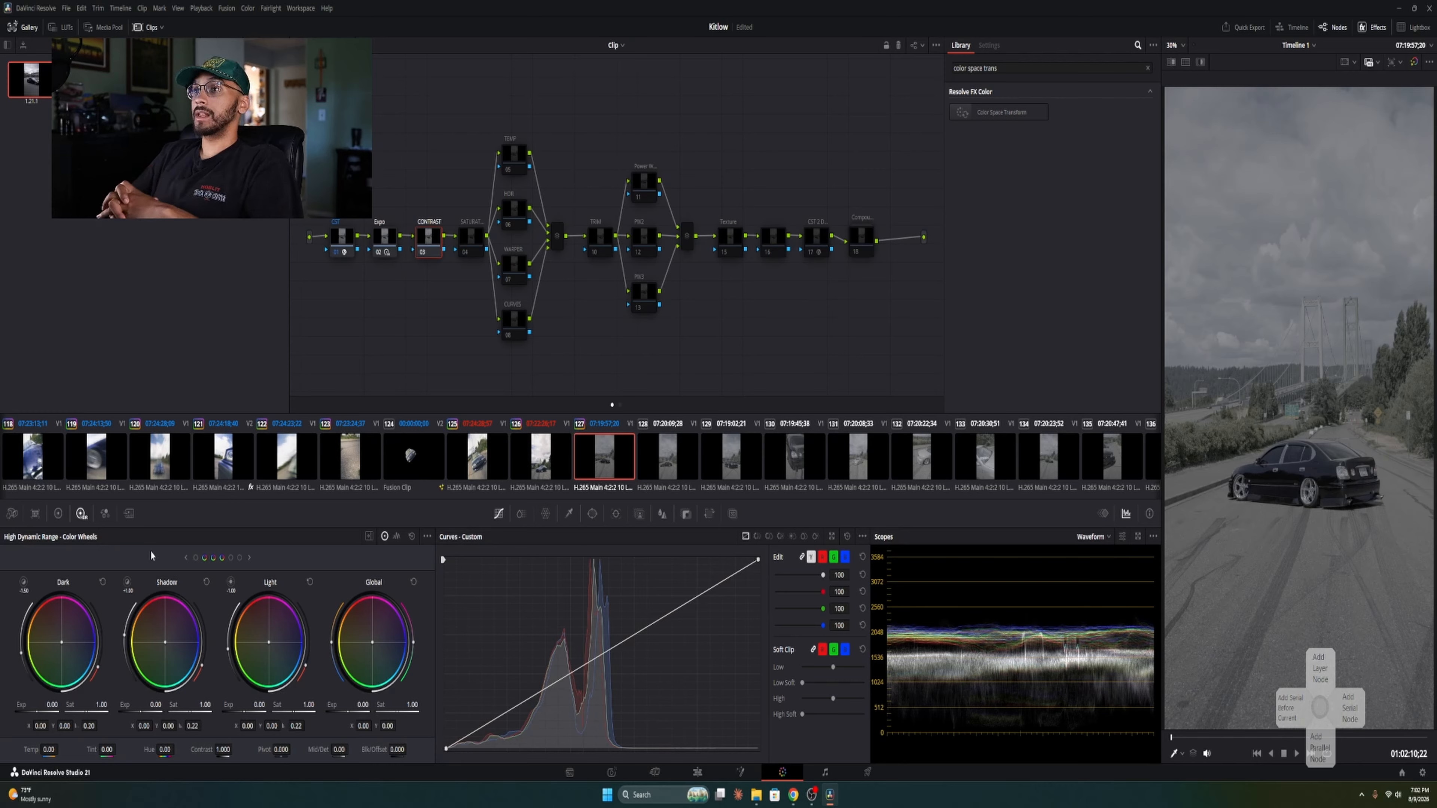
pyautogui.moveTo(223, 750); pyautogui.dragTo(223, 750)
pyautogui.moveTo(234, 747); pyautogui.dragTo(235, 749)
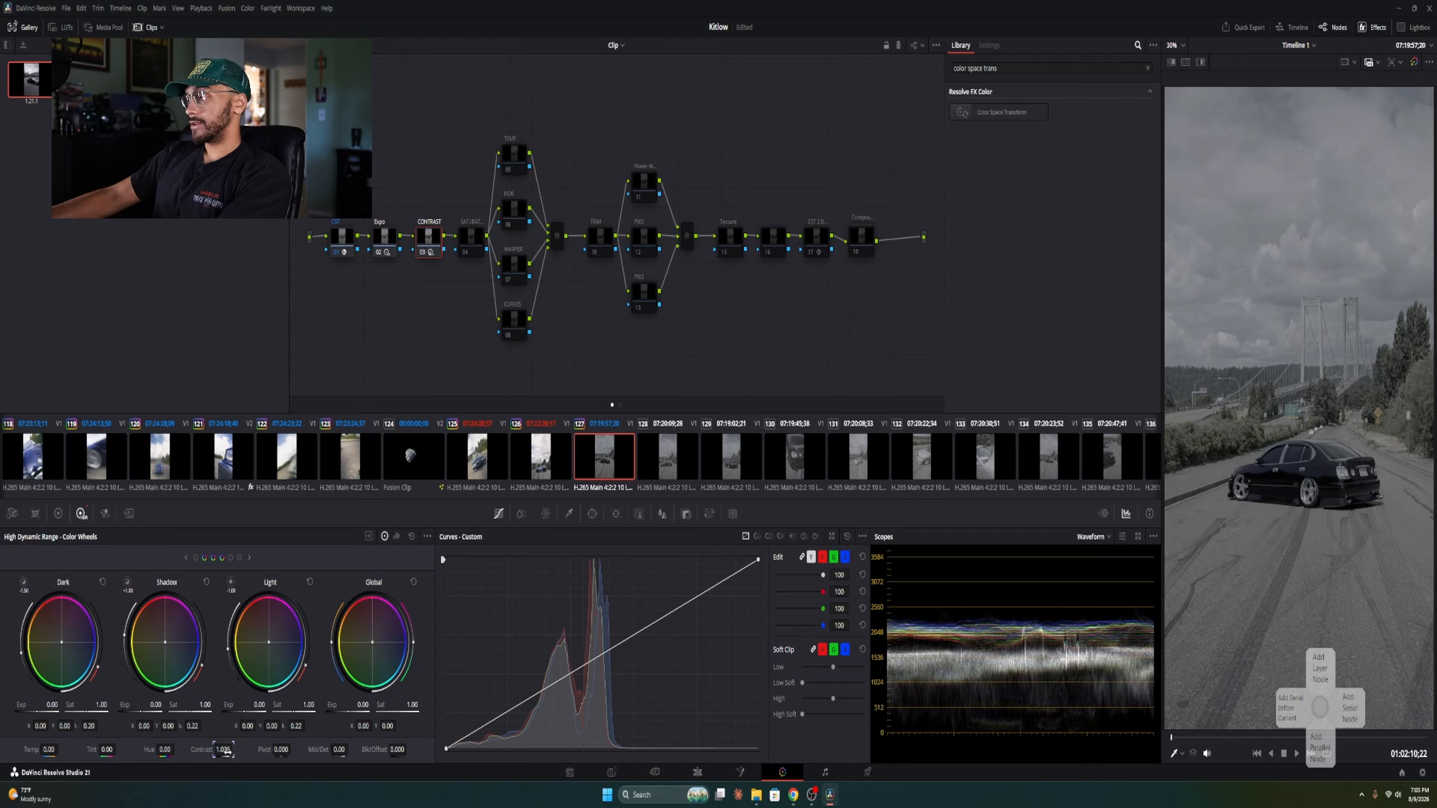
# Step: Save the project, then enable the saturation node after CONTRAST and show its primary color wheels
pyautogui.click(469, 239)
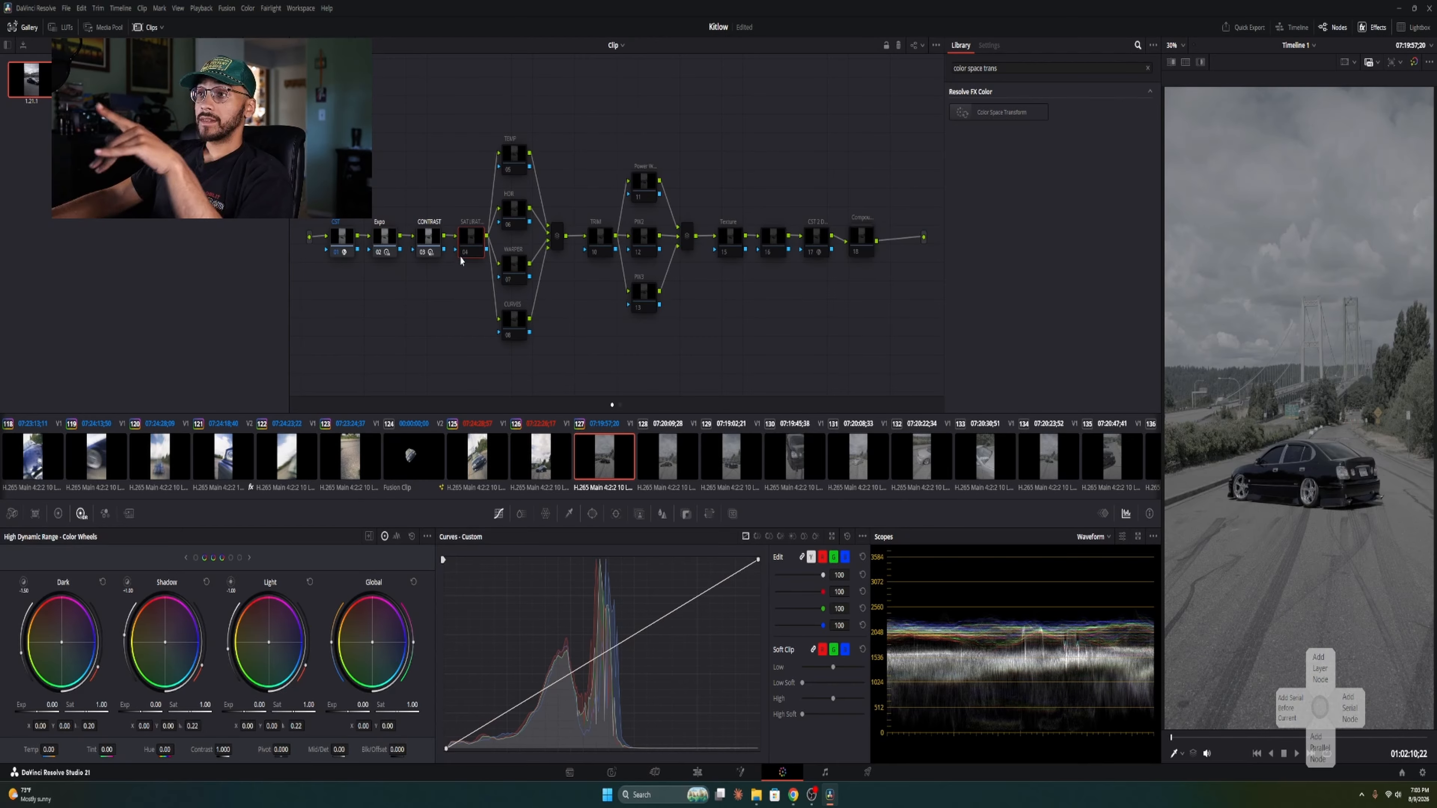
pyautogui.hotkey('ctrl', 's')
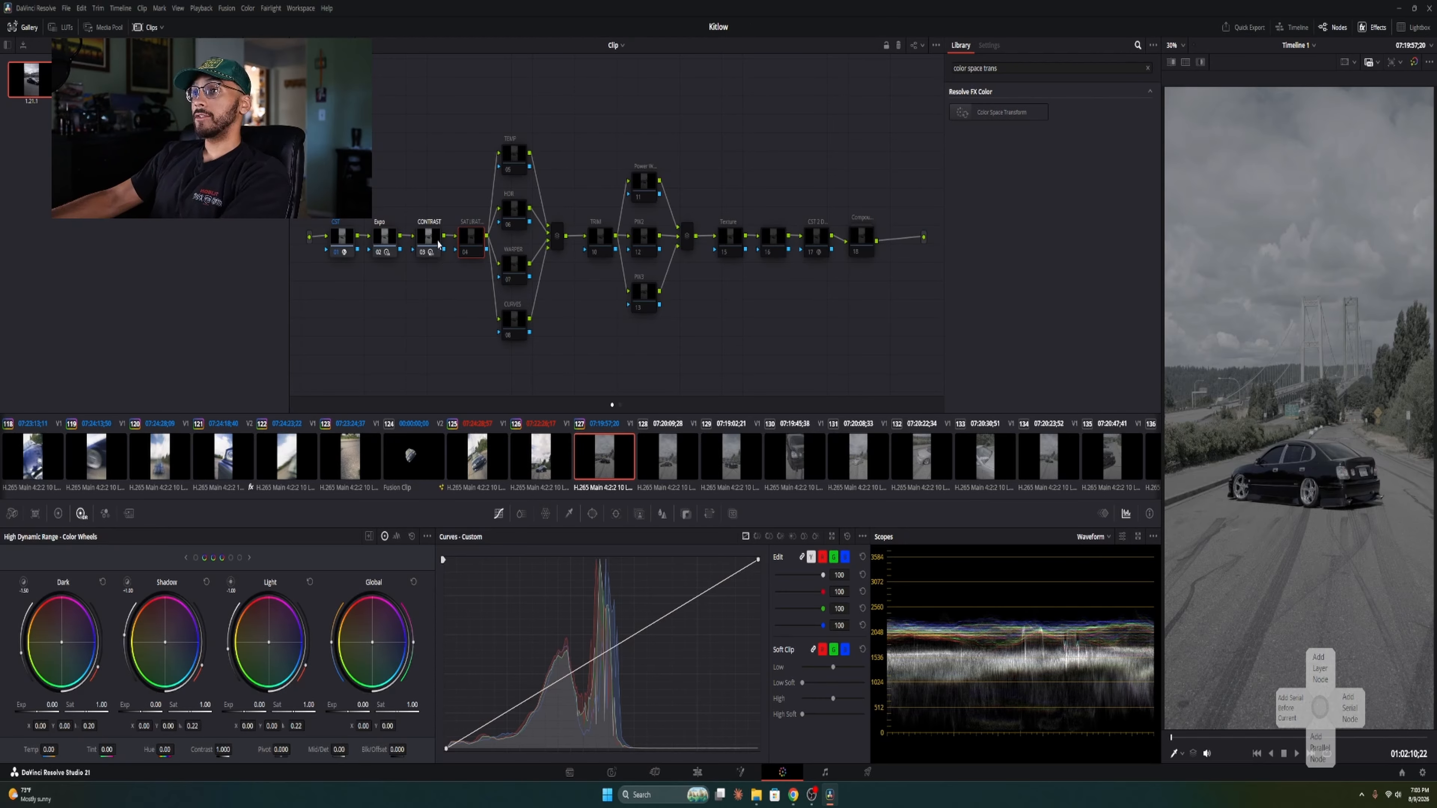
pyautogui.click(472, 252)
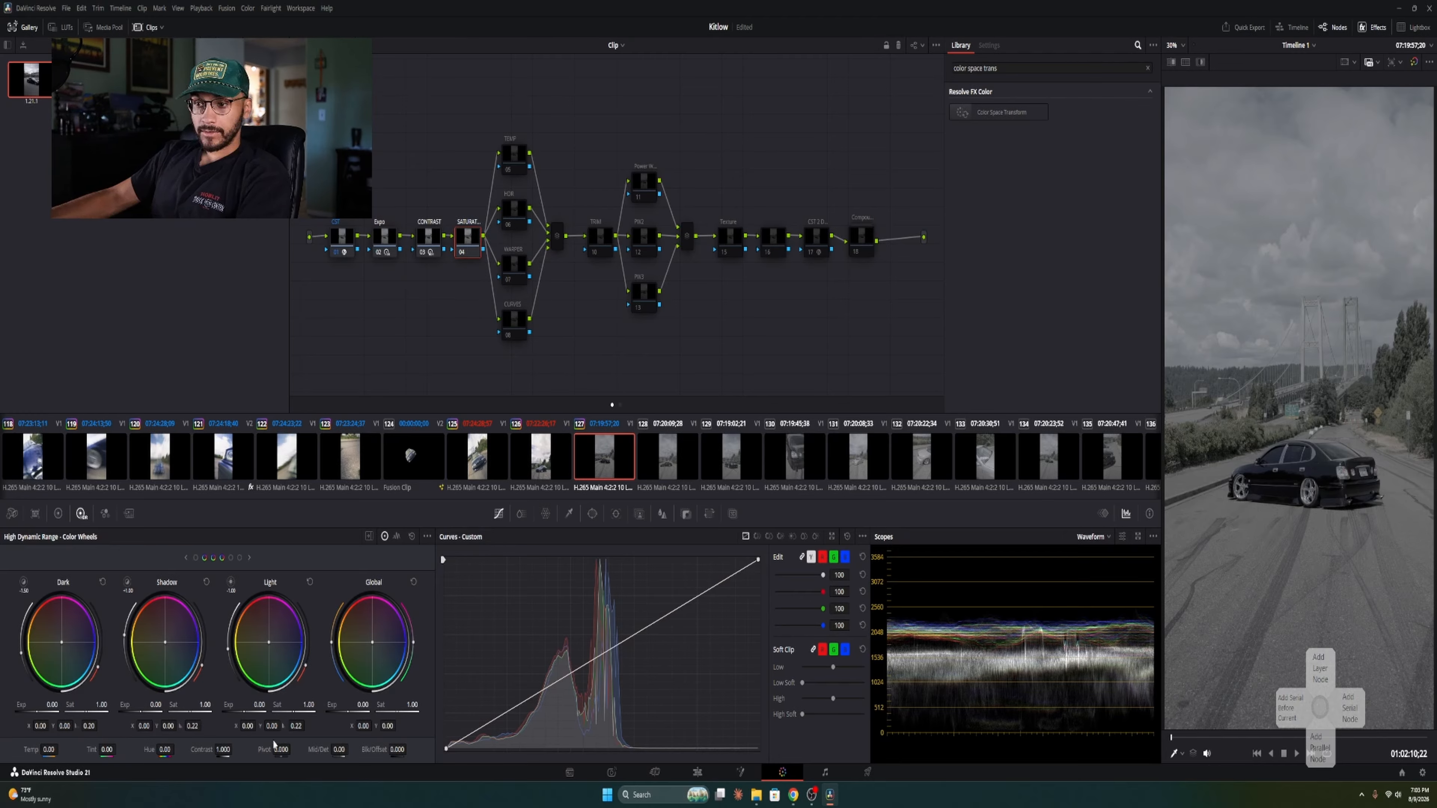
pyautogui.click(58, 514)
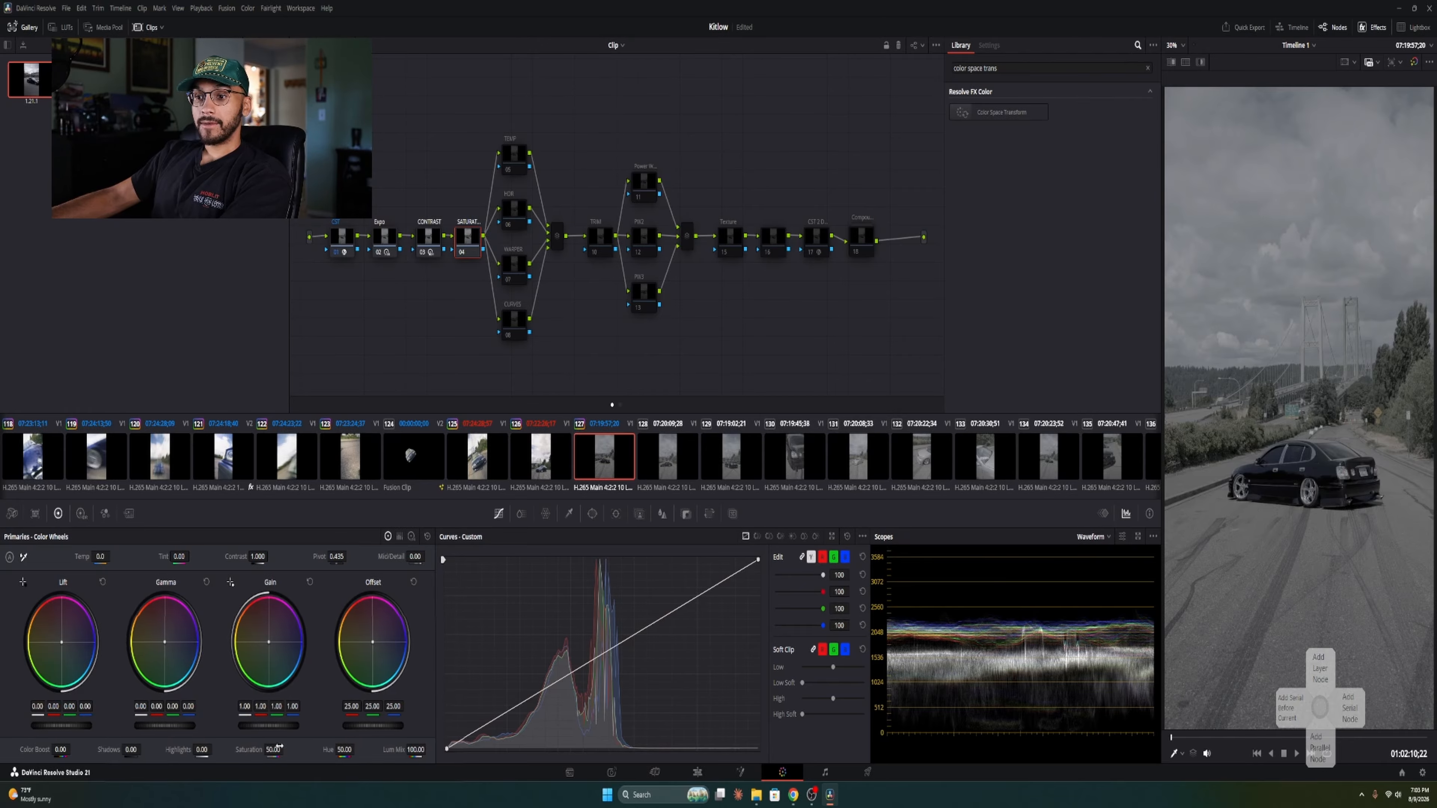
# Step: Change the color space and the active channels of the saturation node
pyautogui.rightClick(470, 232)
pyautogui.click(463, 232)
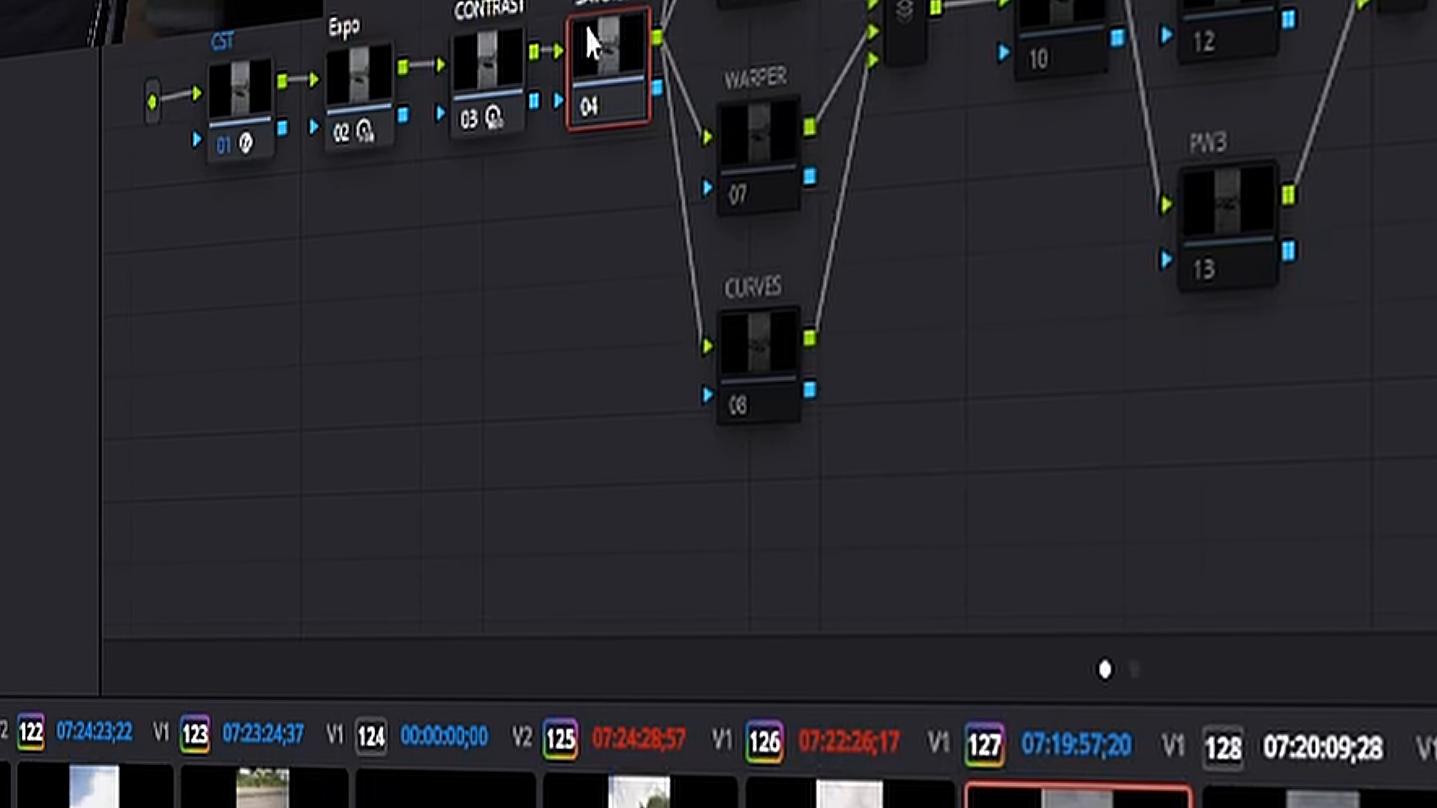
pyautogui.rightClick(588, 42)
pyautogui.moveTo(600, 645)
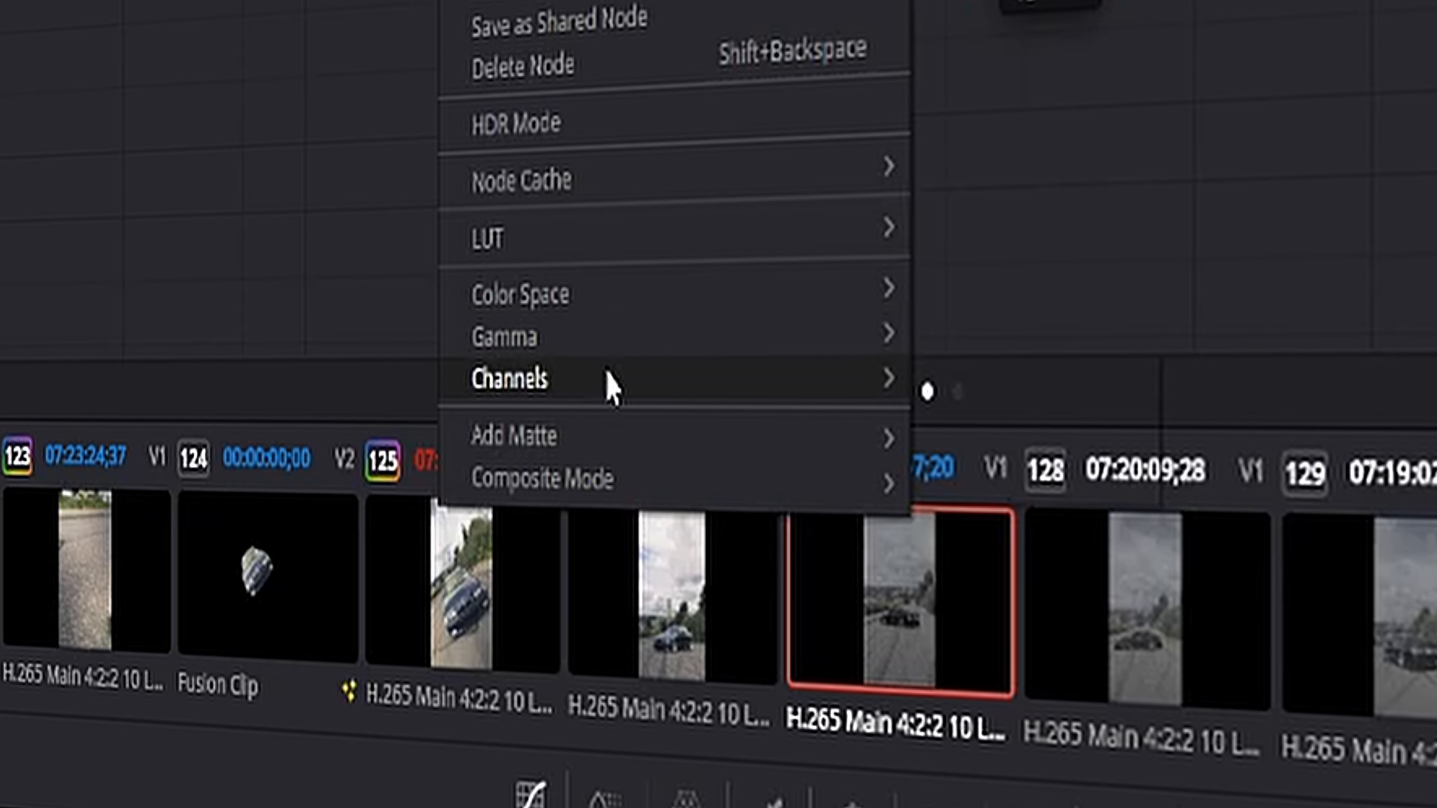
pyautogui.moveTo(610, 388)
pyautogui.click(934, 471)
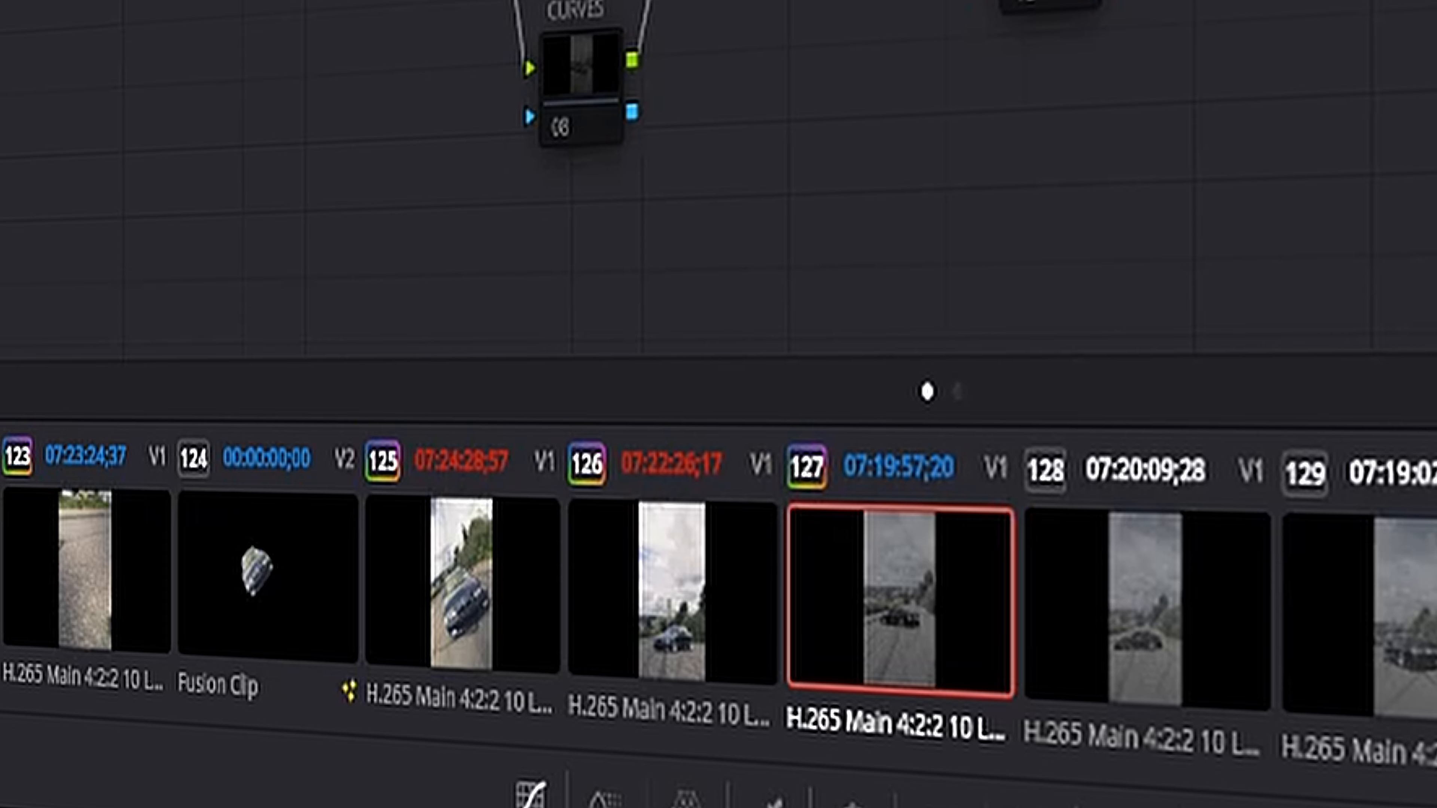
pyautogui.rightClick(583, 80)
pyautogui.moveTo(625, 442)
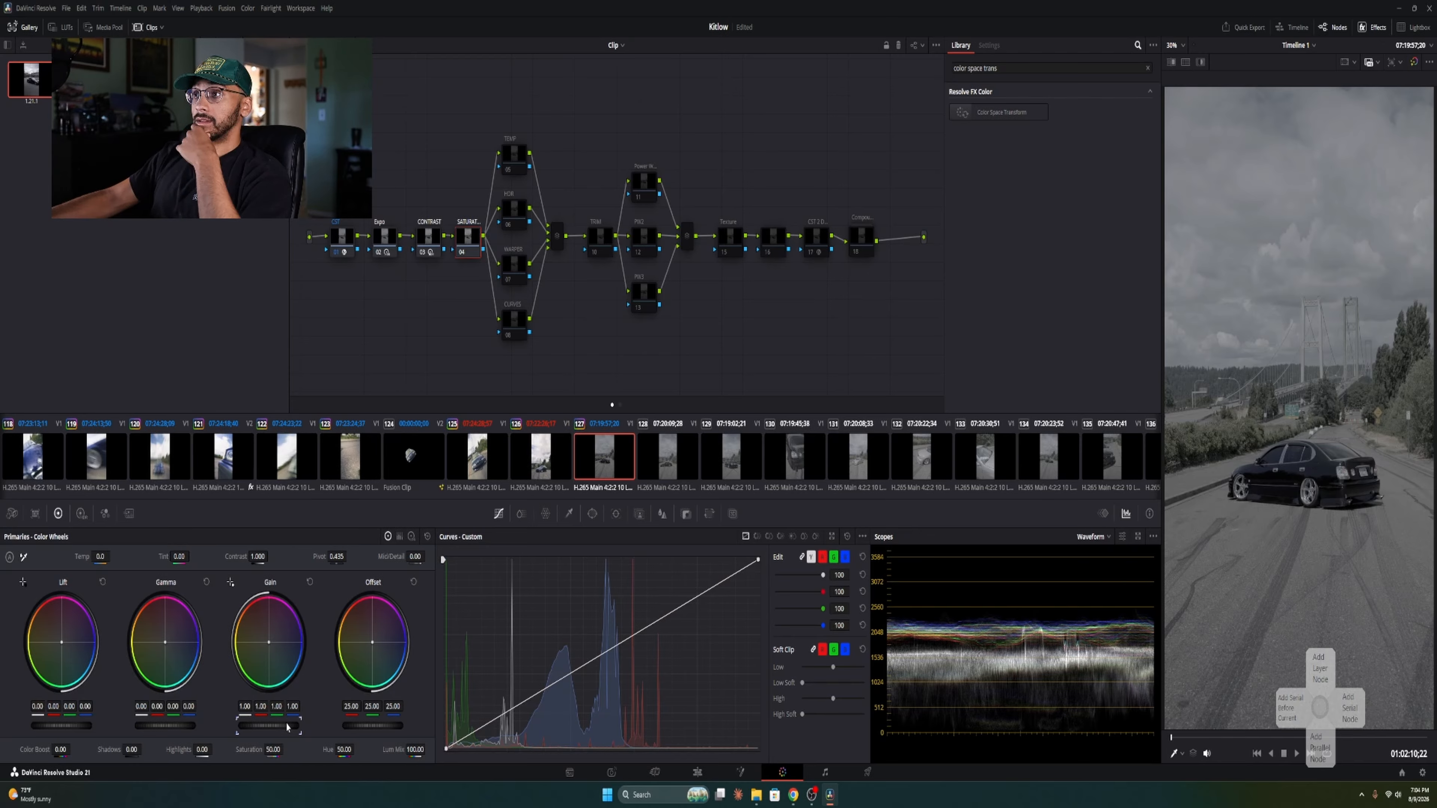
# Step: Set the saturation node's gain to 2.15 and gamma to 0.11, and lower its lift slightly
pyautogui.moveTo(287, 728); pyautogui.dragTo(334, 727)
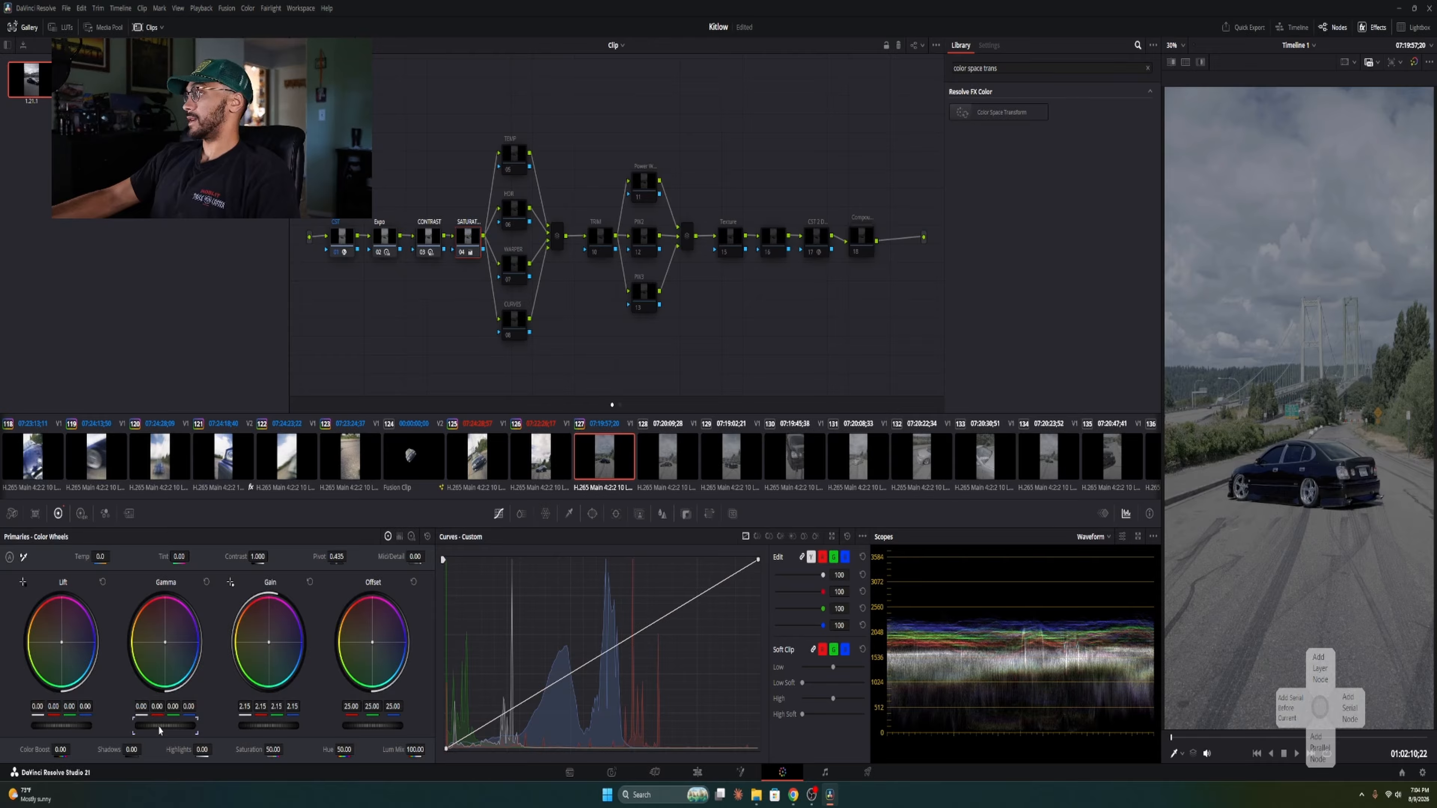
pyautogui.moveTo(165, 725); pyautogui.dragTo(172, 726)
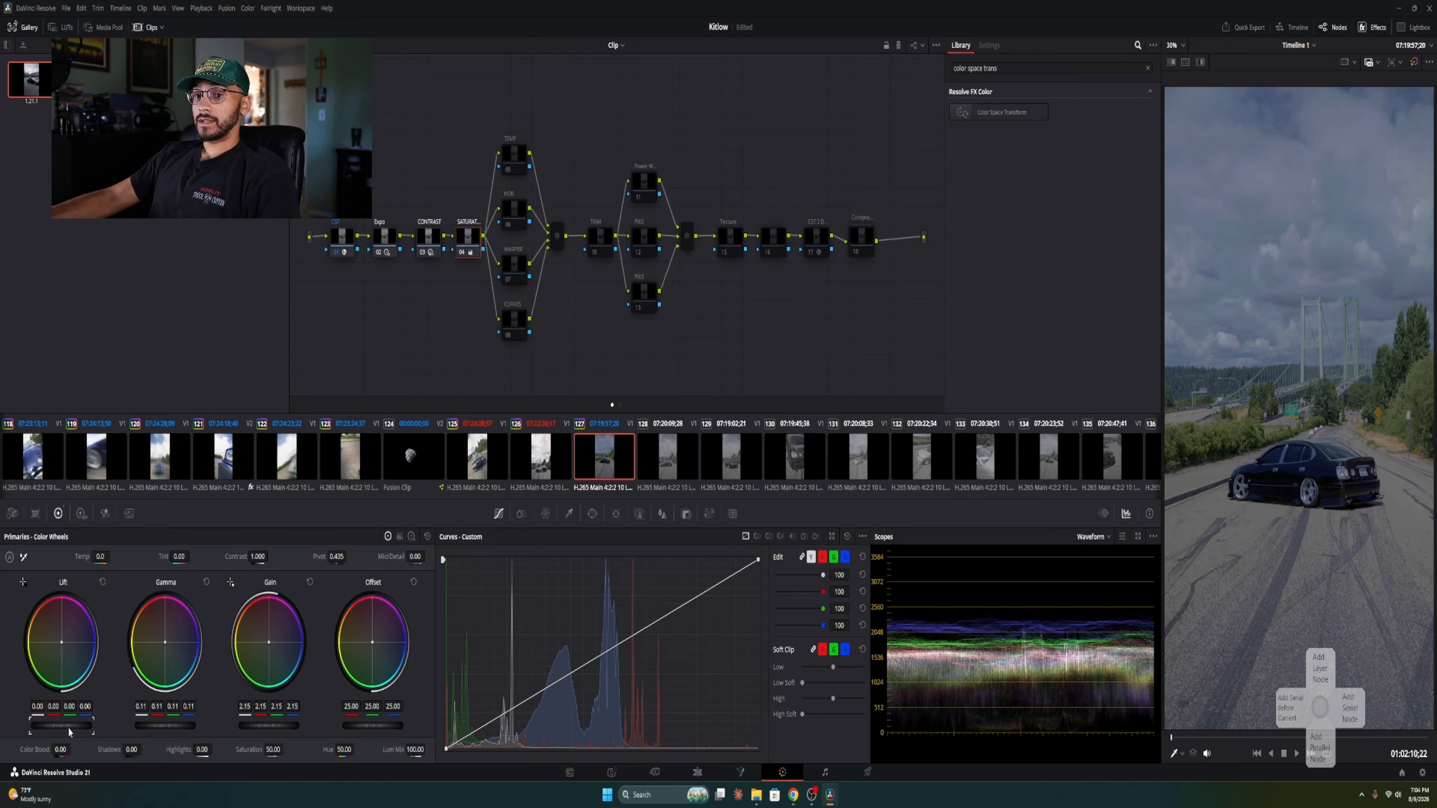
pyautogui.moveTo(69, 731); pyautogui.dragTo(67, 731)
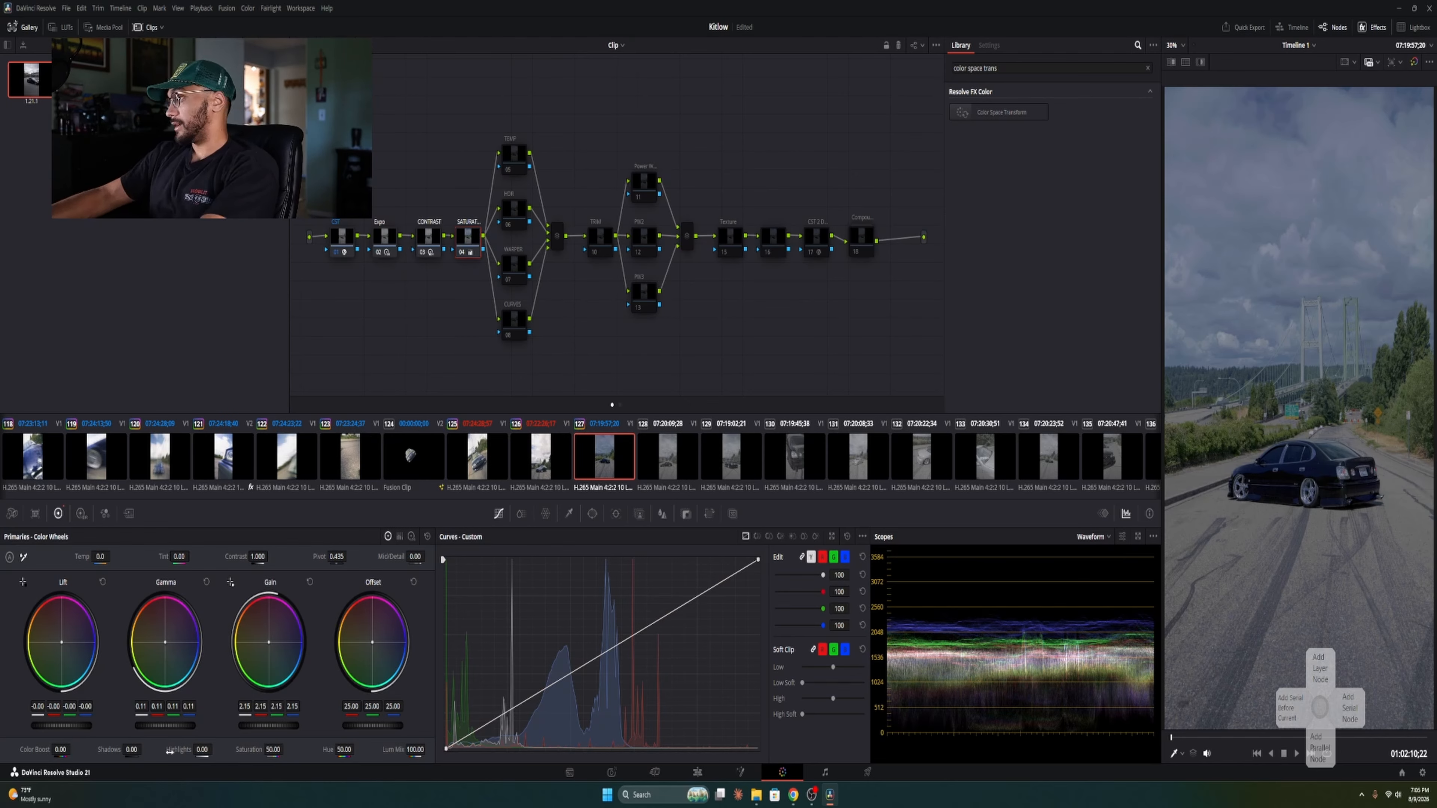
# Step: Examine the car image up close and compare it with the saturation node enabled and disabled
pyautogui.scroll(3, 1242, 545)
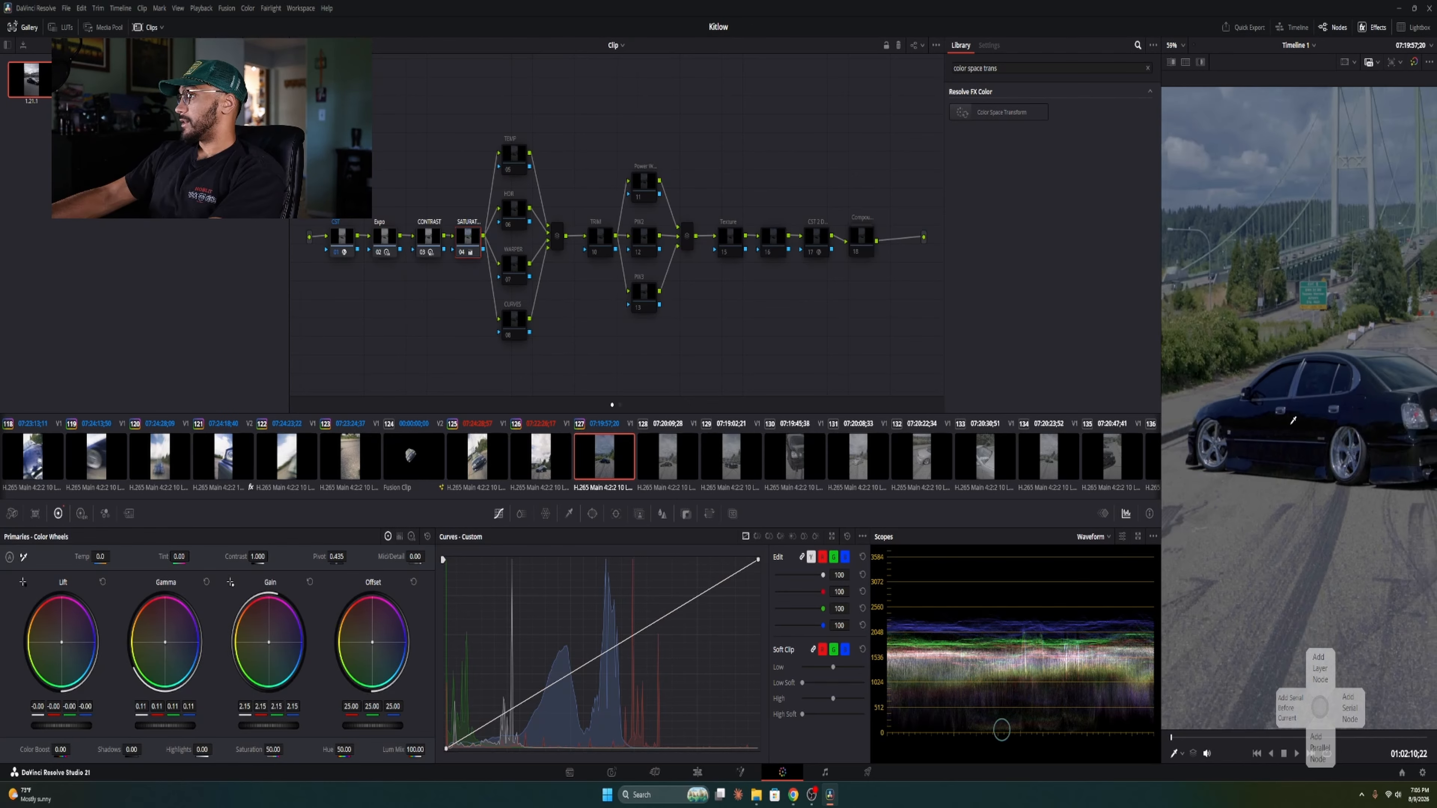
pyautogui.scroll(-3, 1320, 409)
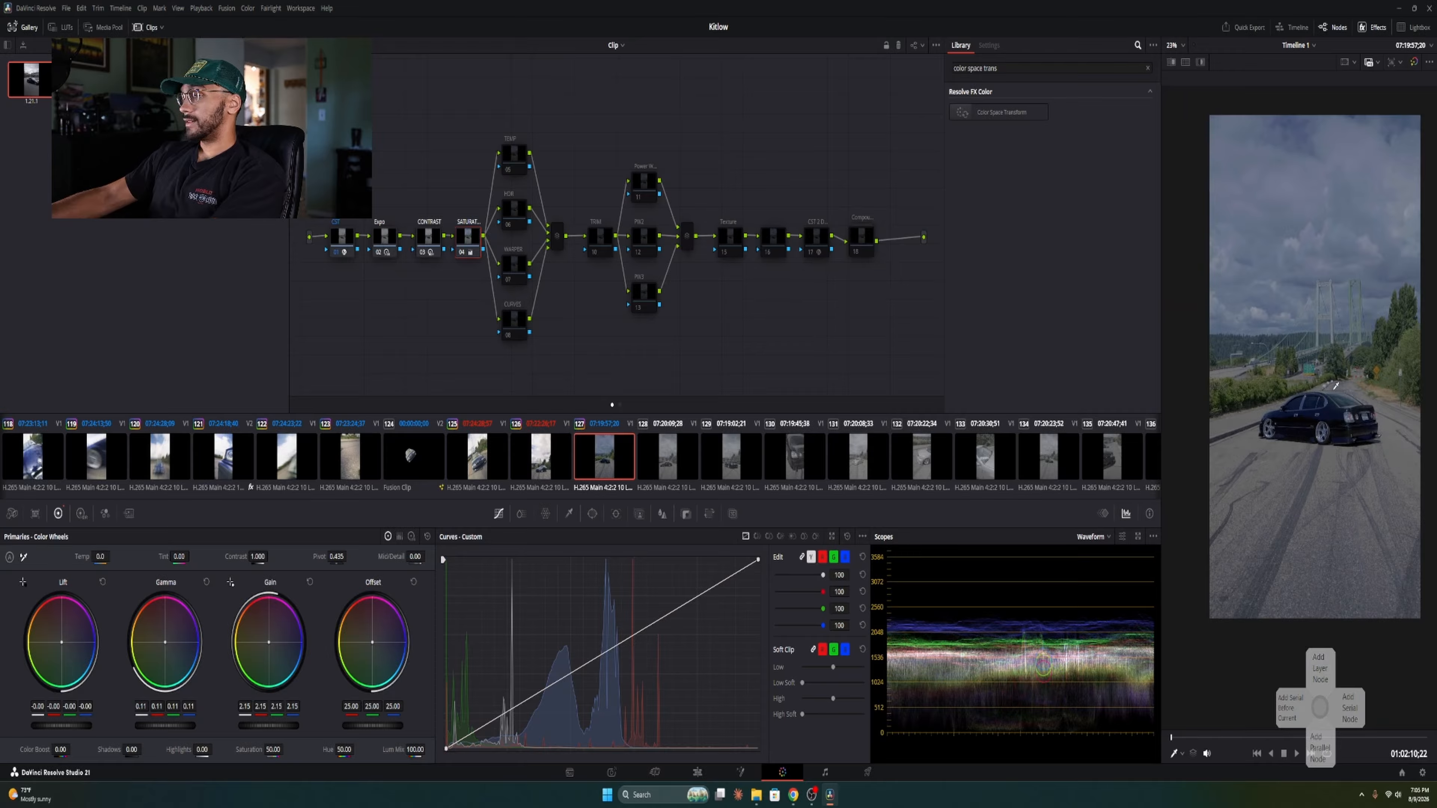
pyautogui.moveTo(1336, 385); pyautogui.dragTo(1319, 392)
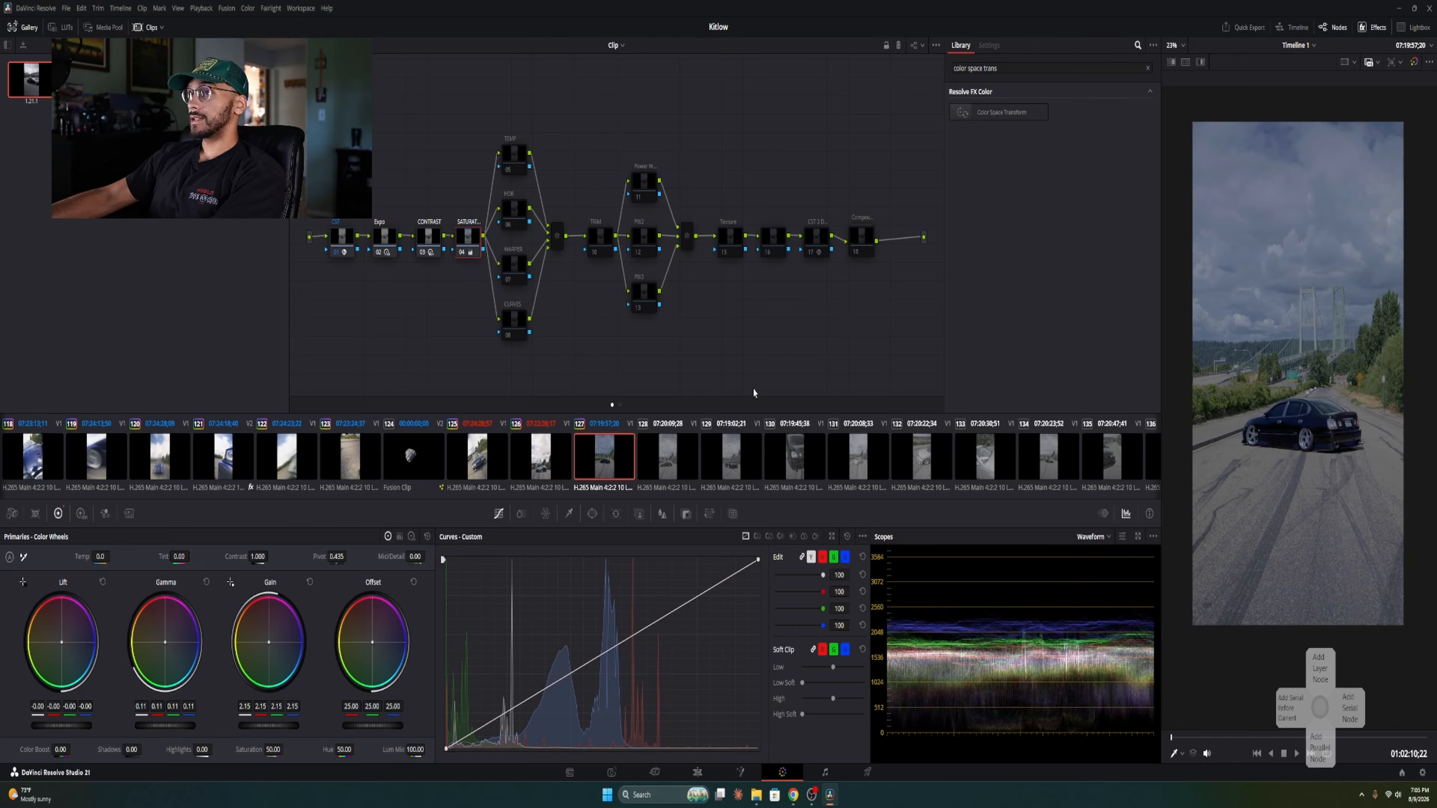
pyautogui.hotkey('ctrl', 'd')
pyautogui.hotkey('ctrl', 'd')
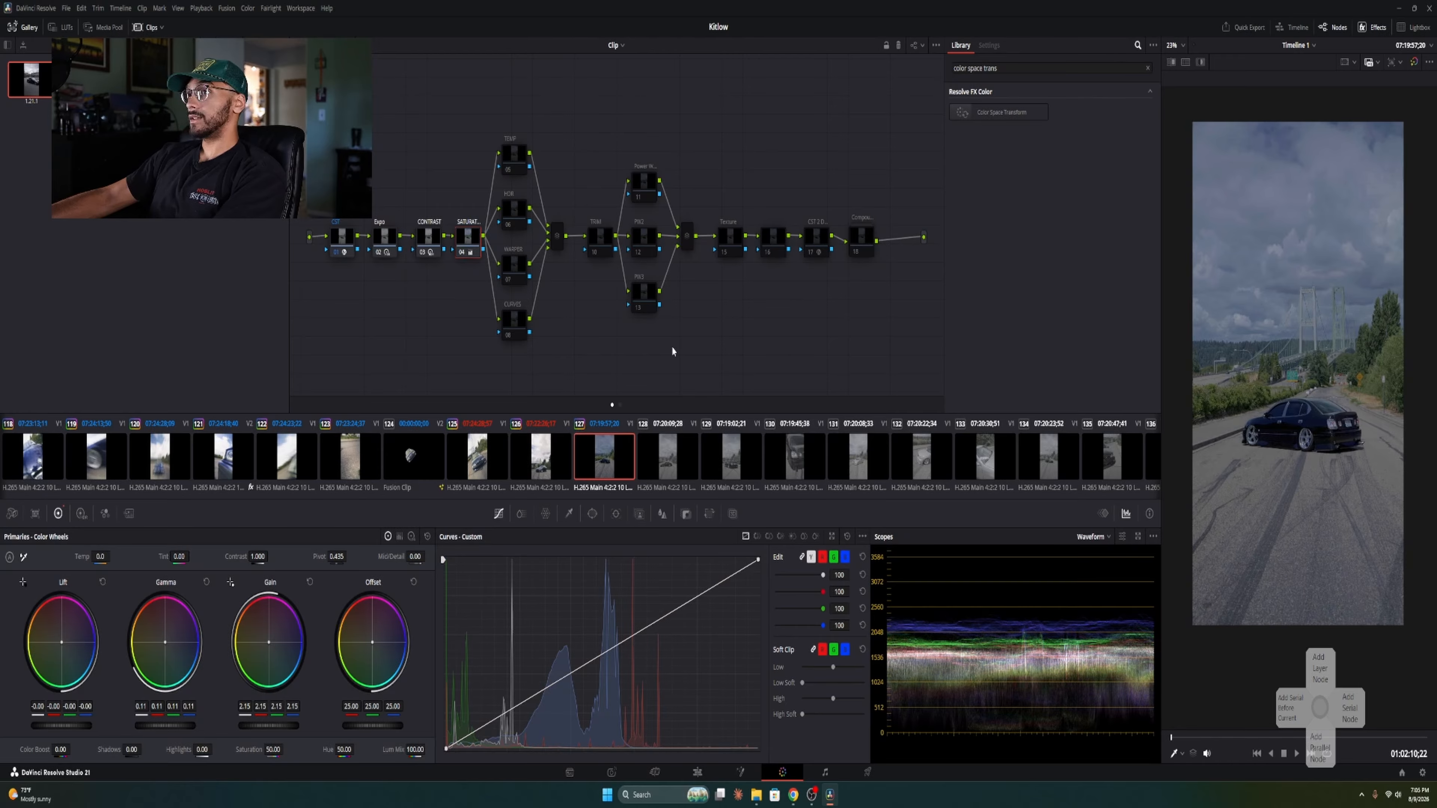
pyautogui.hotkey('ctrl', 'd')
pyautogui.hotkey('ctrl', 'd')
pyautogui.hotkey('ctrl', 'd')
pyautogui.hotkey('ctrl', 'd')
pyautogui.hotkey('ctrl', 'd')
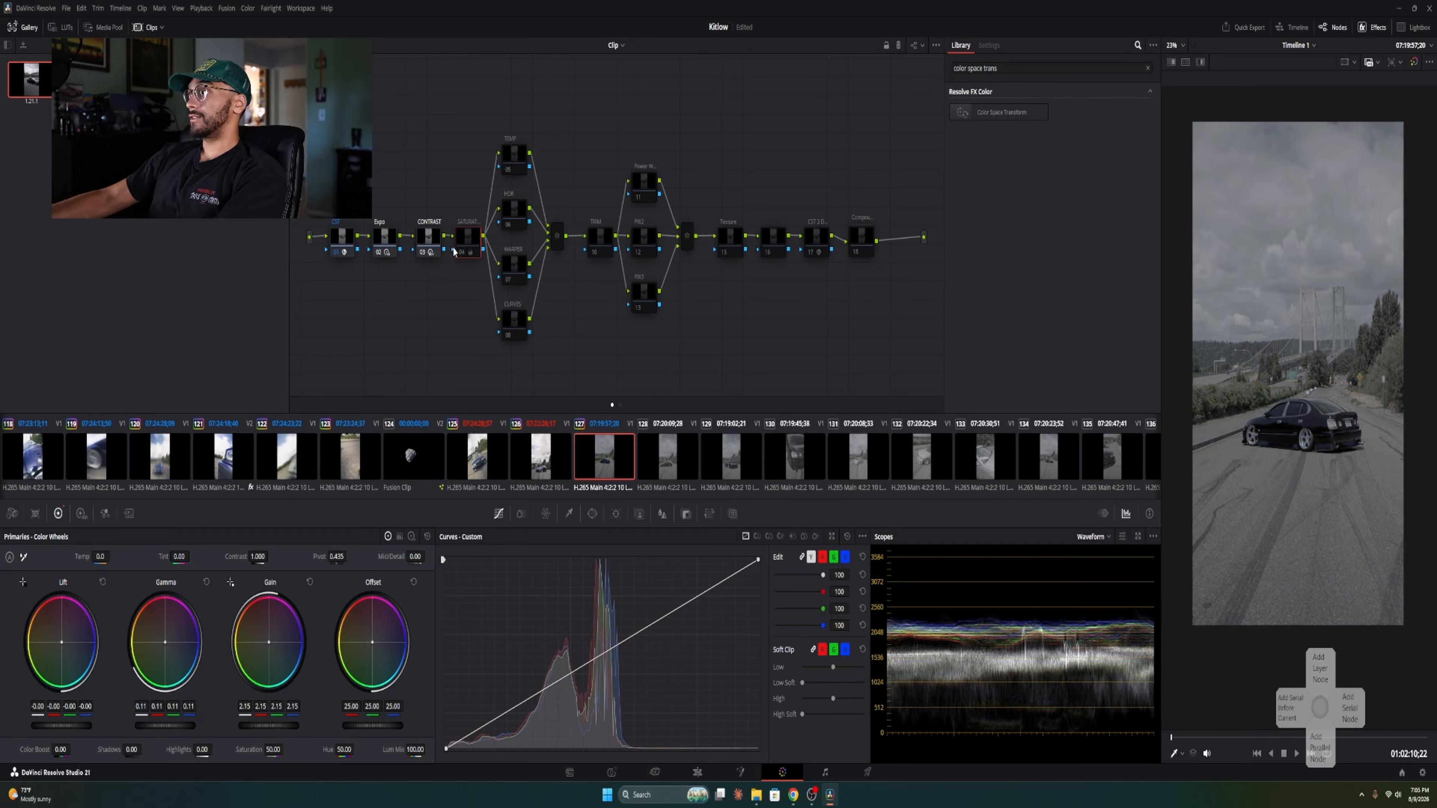
pyautogui.hotkey('ctrl', 'd')
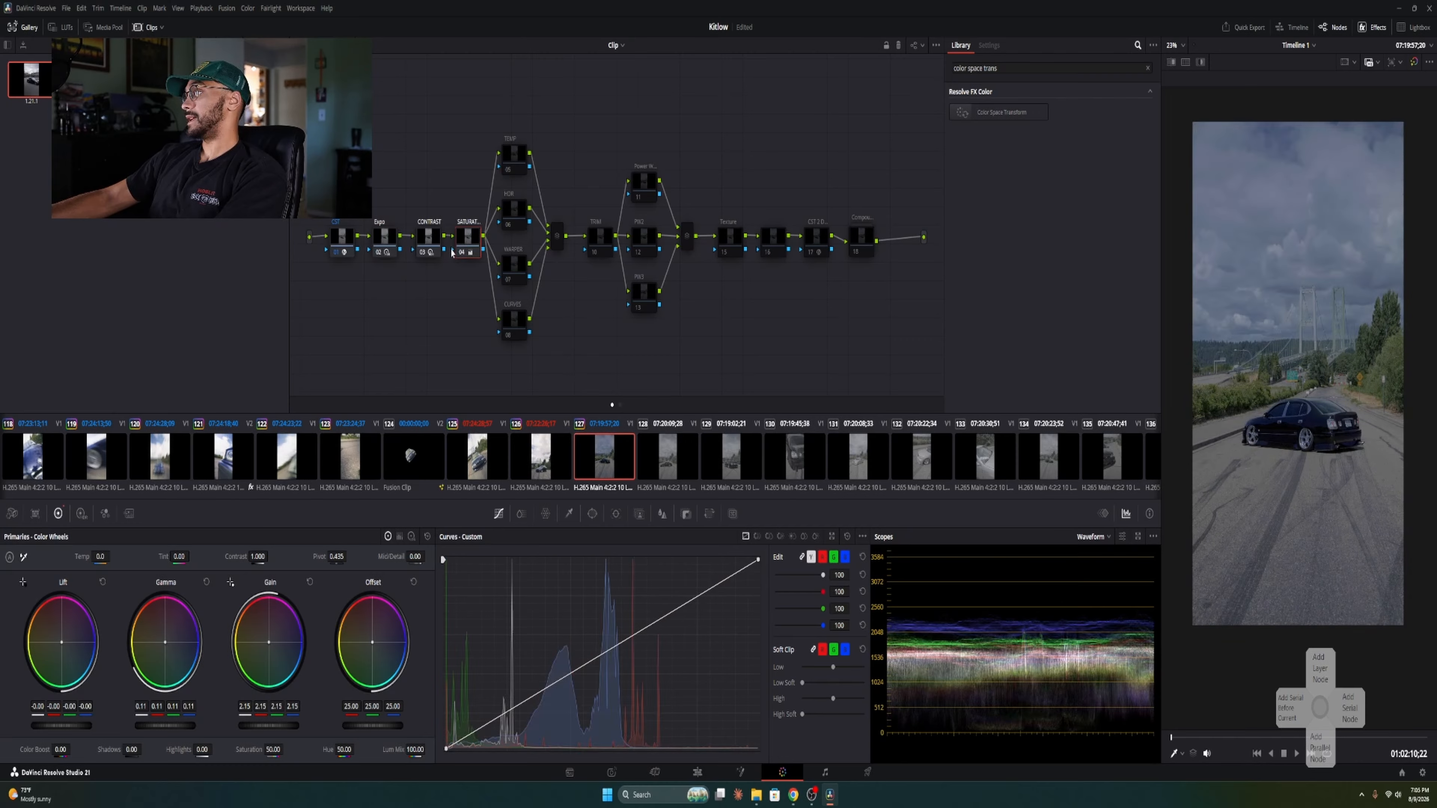
pyautogui.hotkey('ctrl', 'd')
pyautogui.hotkey('ctrl', 'd')
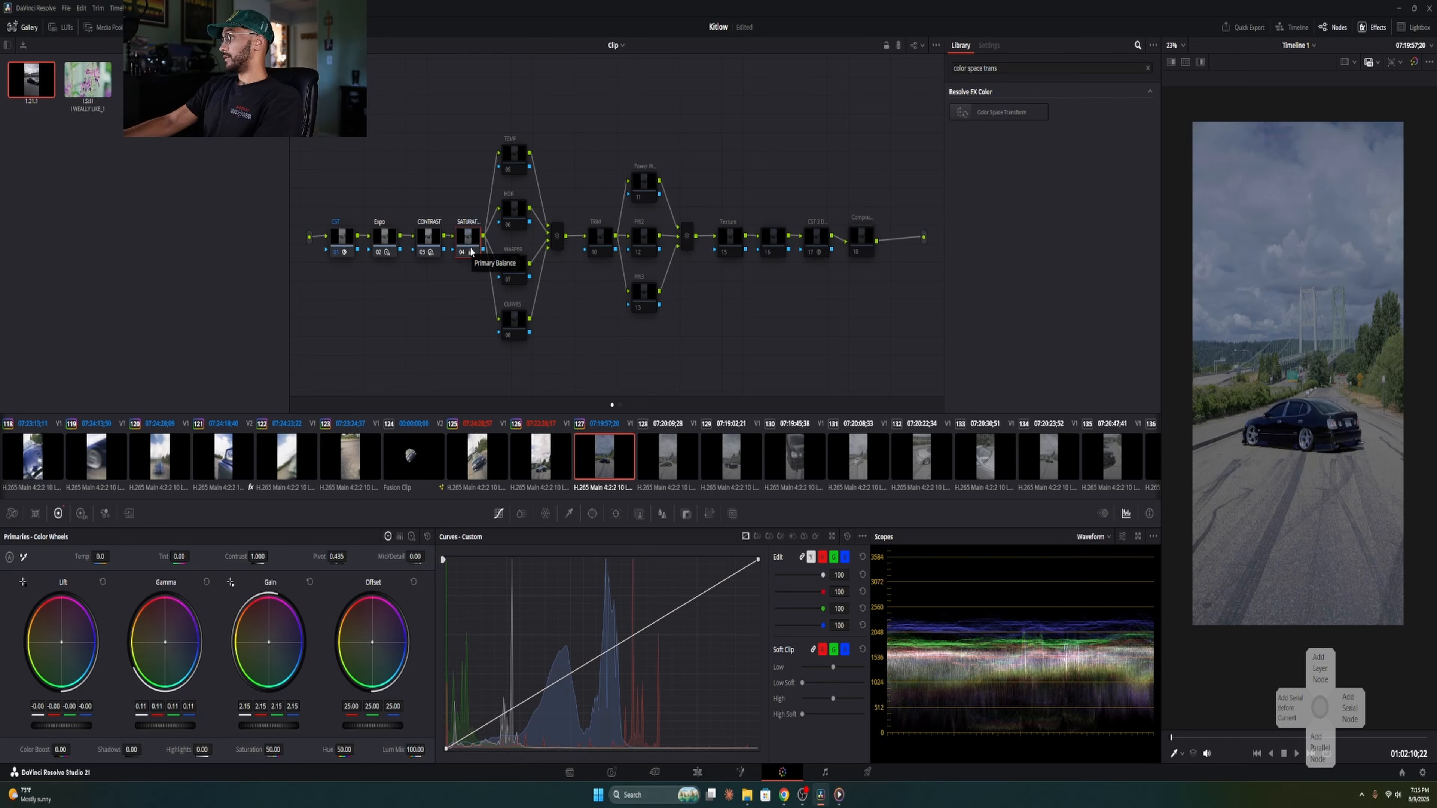
pyautogui.scroll(3, 1300, 416)
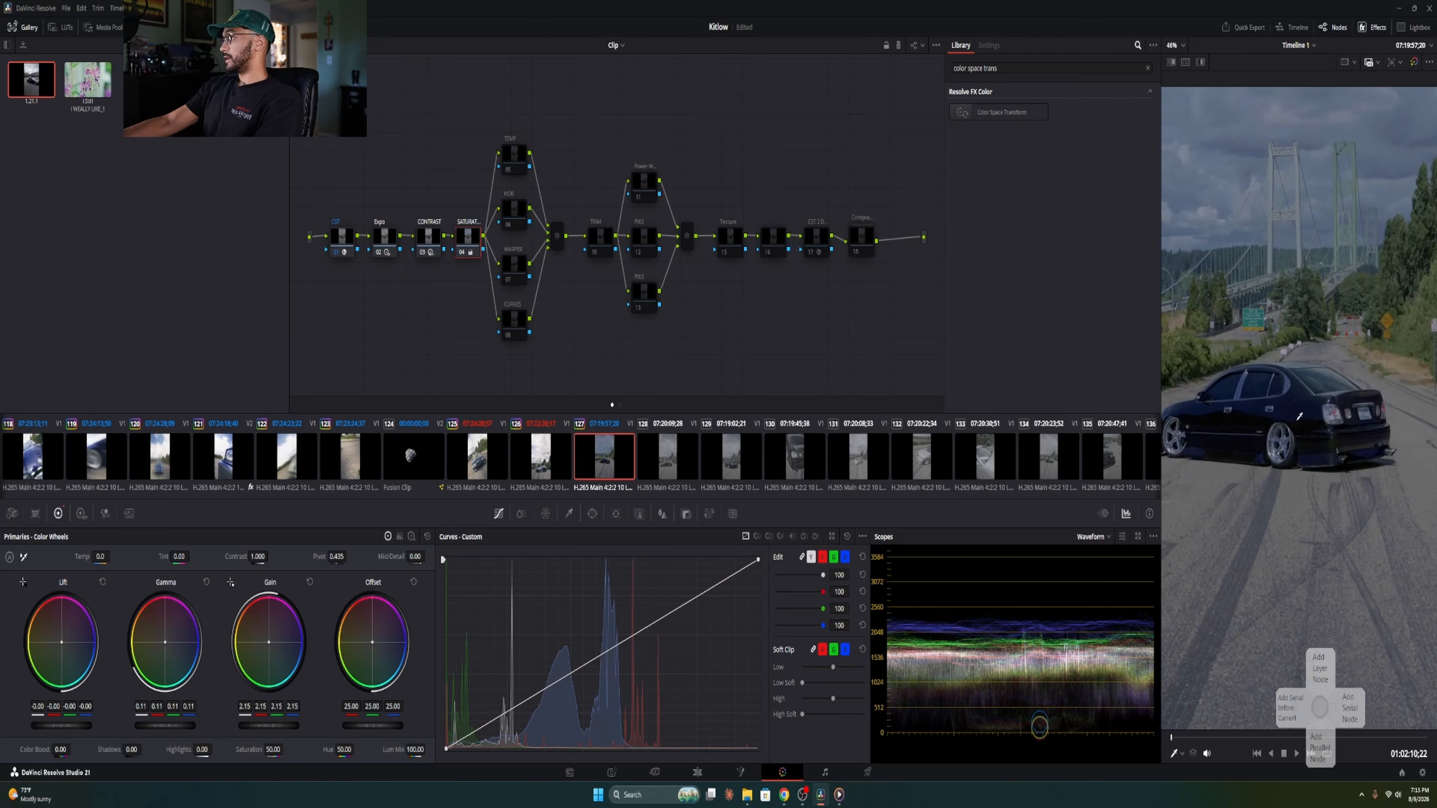
pyautogui.scroll(-3, 1300, 416)
# Step: Enable the TEMP node with a temperature of 400 and the HDR node with highlights at 87.50
pyautogui.click(511, 171)
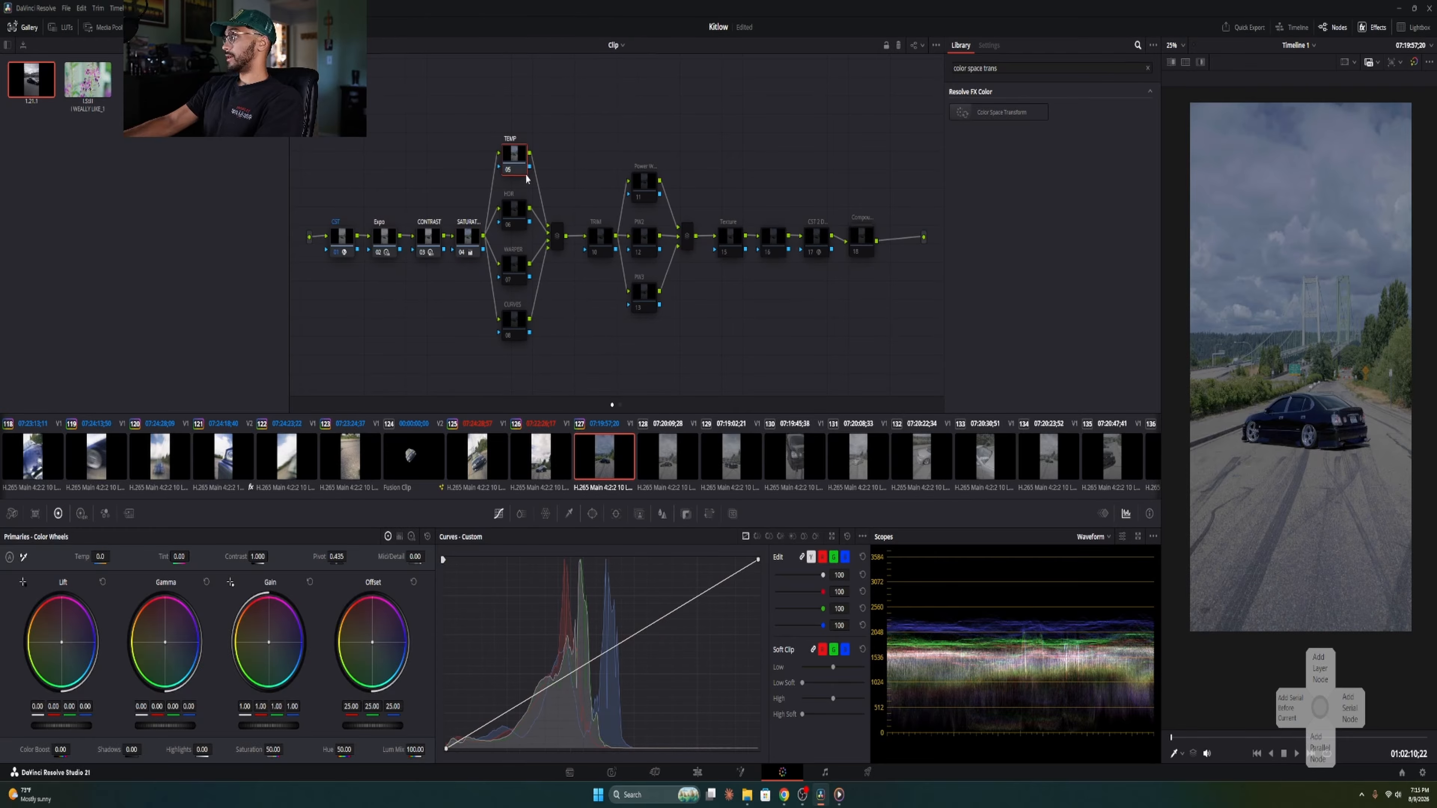
pyautogui.moveTo(99, 557); pyautogui.dragTo(115, 559)
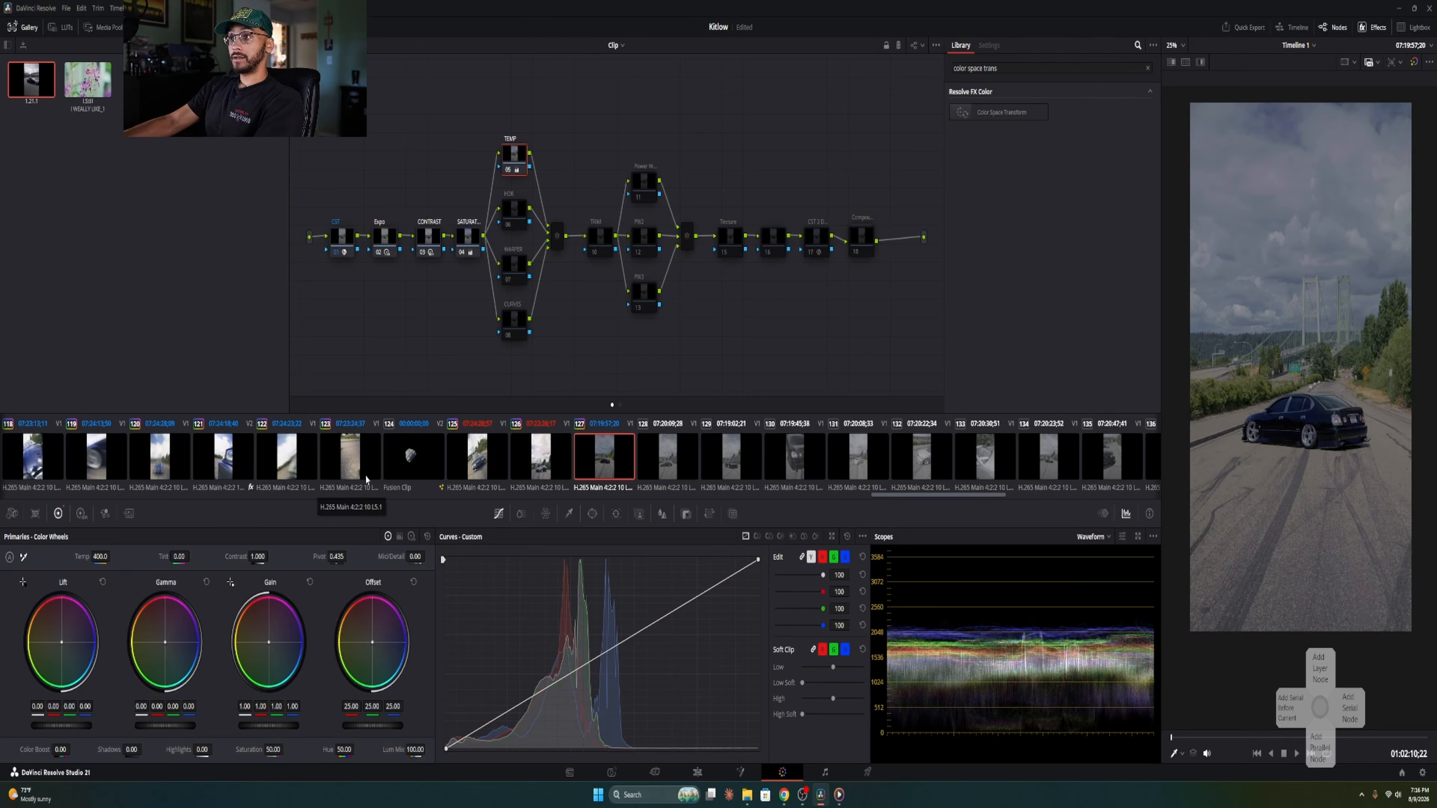
pyautogui.click(516, 219)
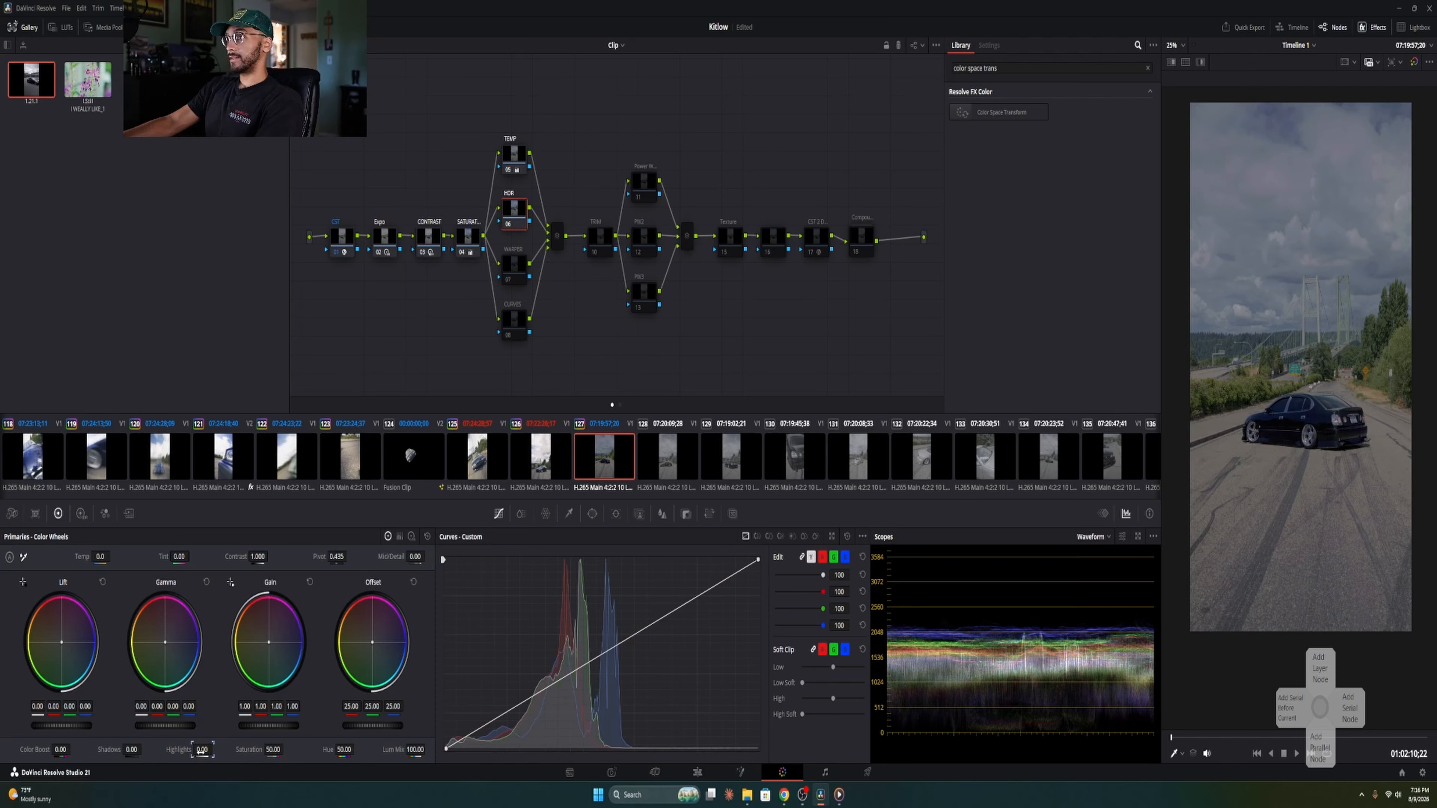
pyautogui.moveTo(202, 750); pyautogui.dragTo(227, 770)
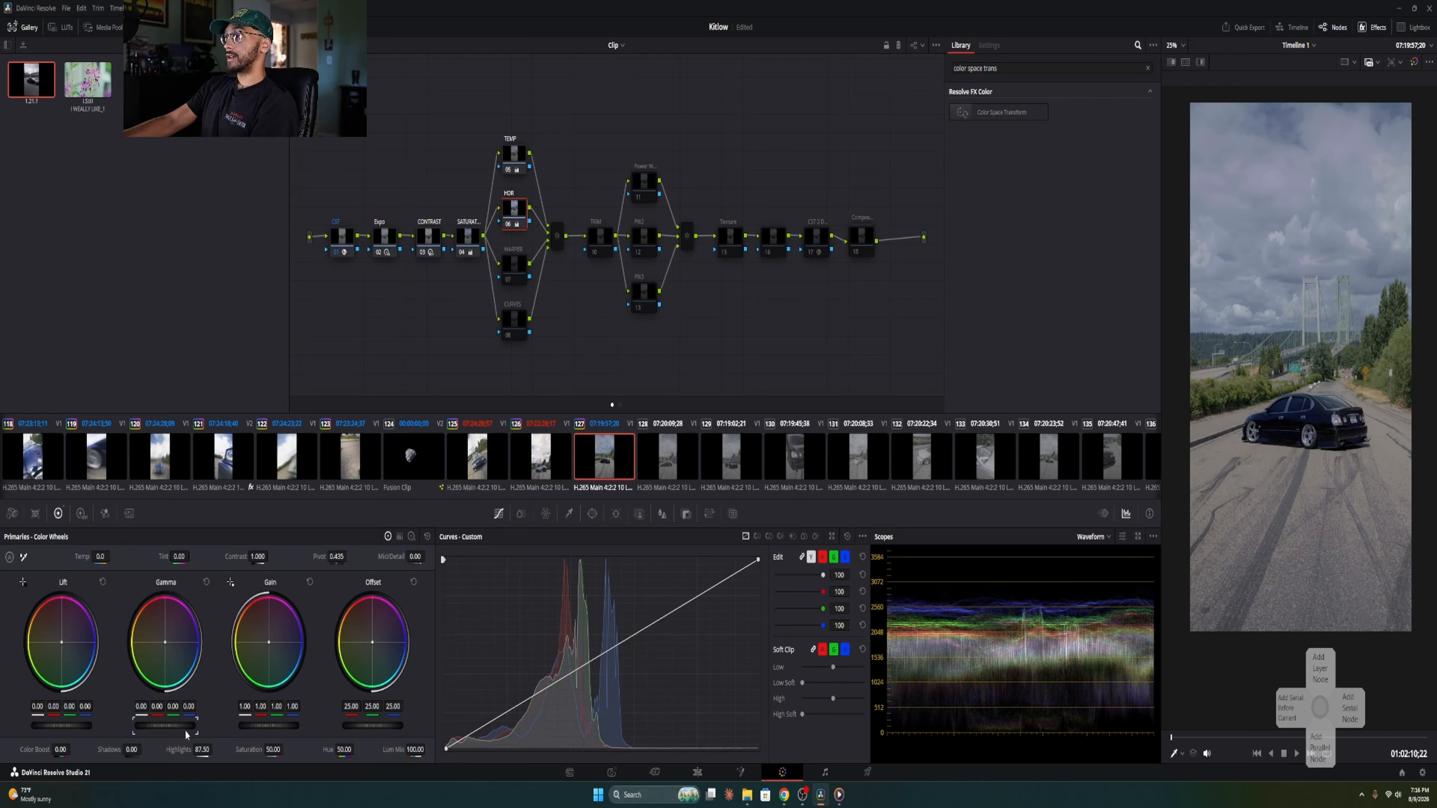
# Step: Enable the WARPER node and set its green density to 0.53 and green saturation to 1.54 with Color Slice
pyautogui.click(512, 271)
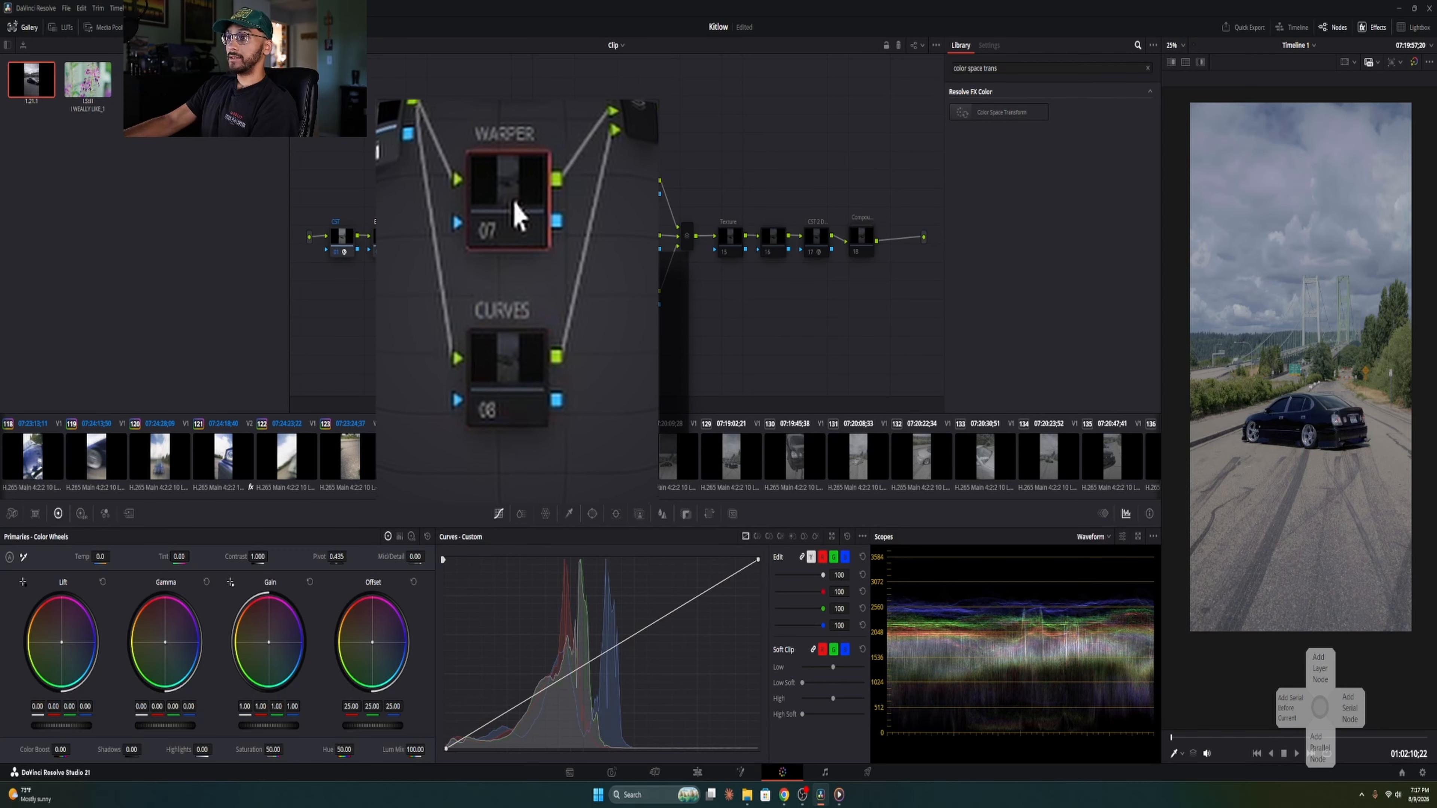
pyautogui.click(538, 387)
pyautogui.click(523, 229)
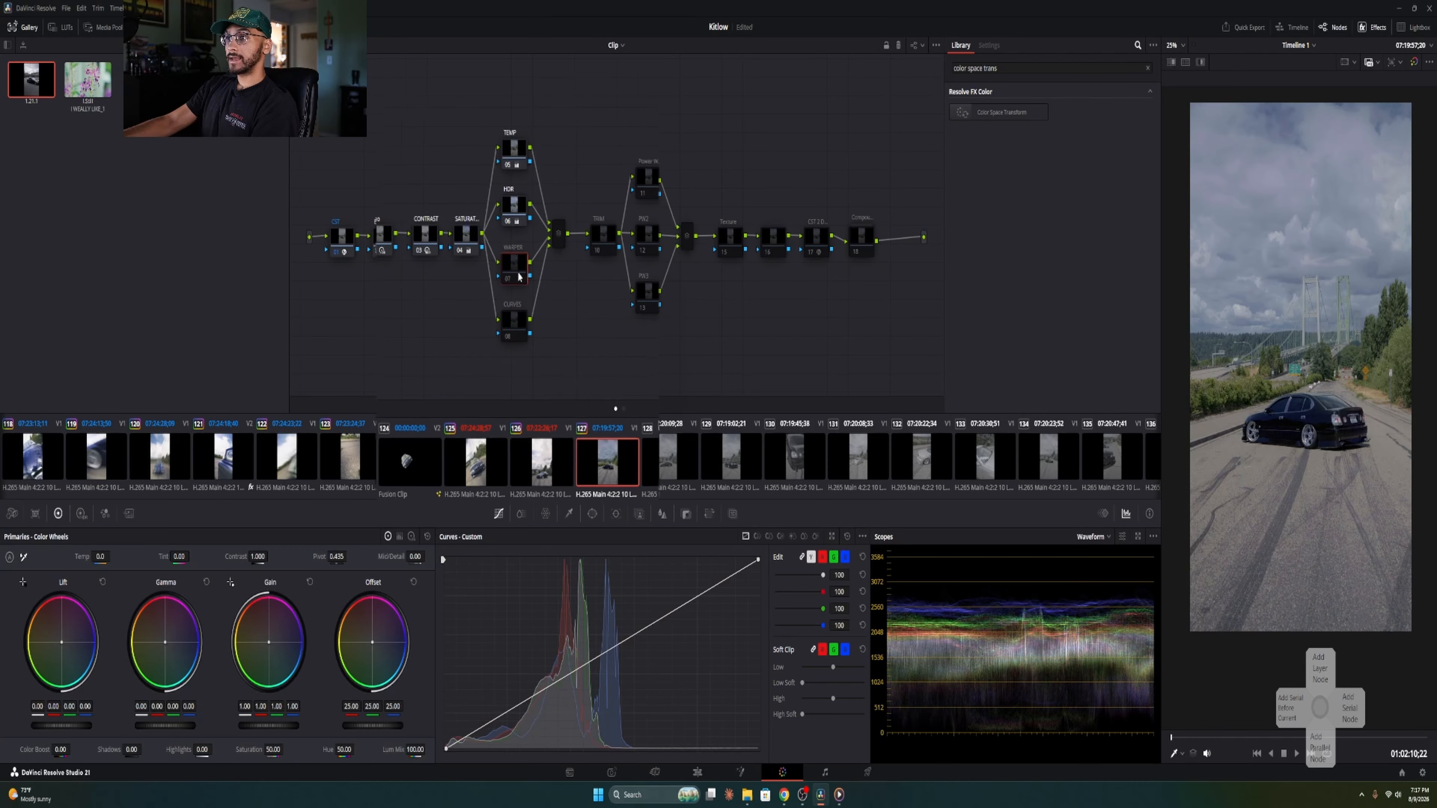
pyautogui.click(513, 319)
pyautogui.click(513, 279)
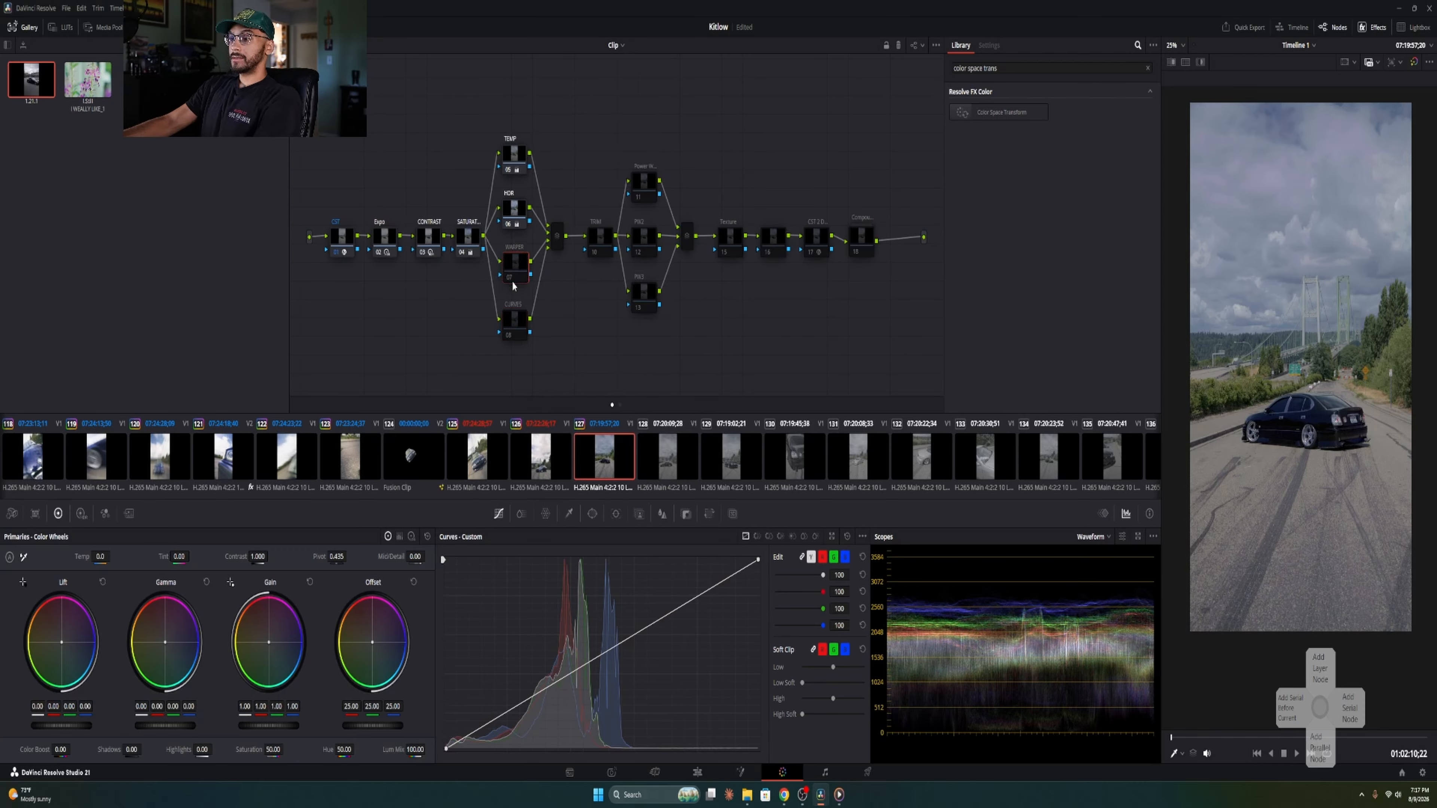
pyautogui.click(545, 514)
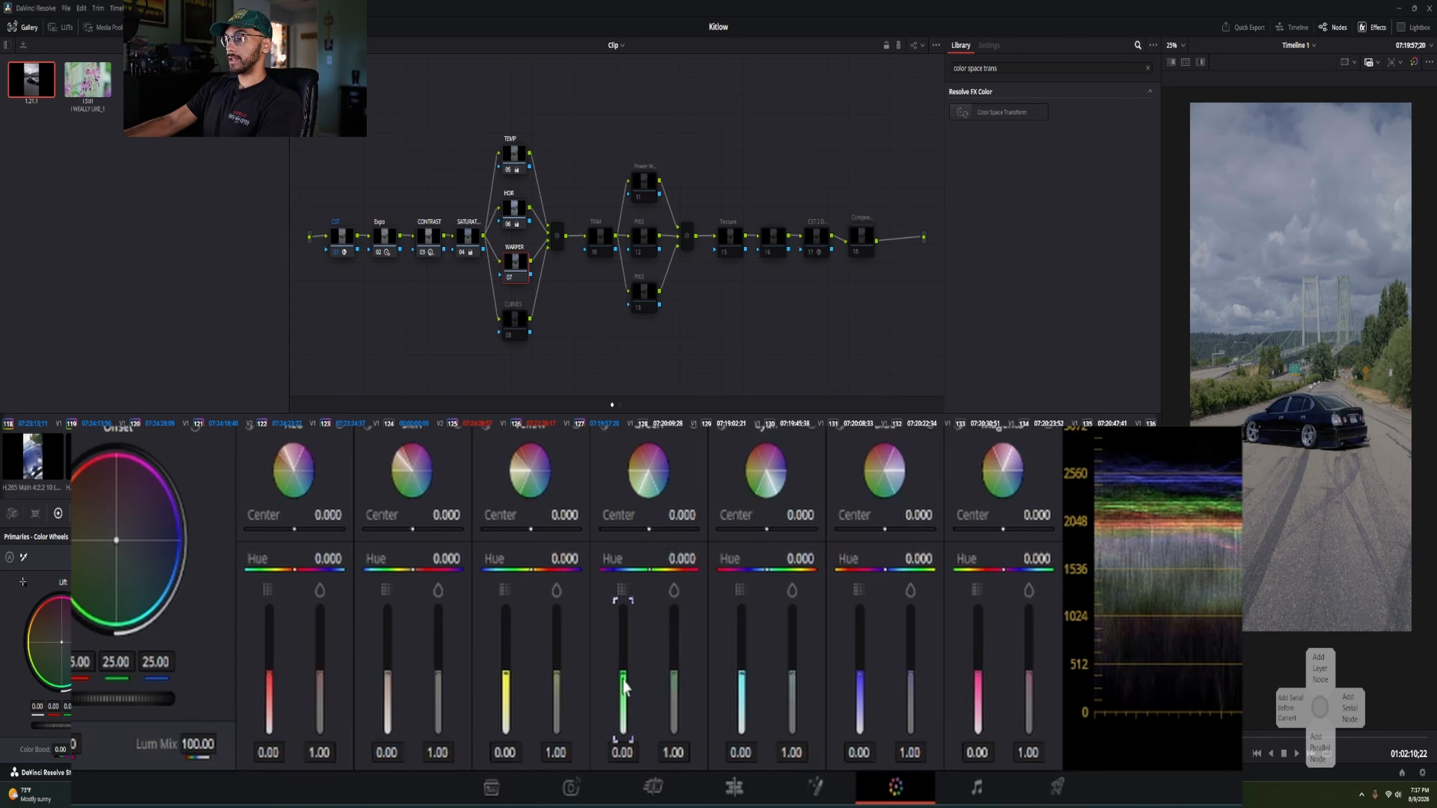
pyautogui.moveTo(626, 688); pyautogui.dragTo(623, 607)
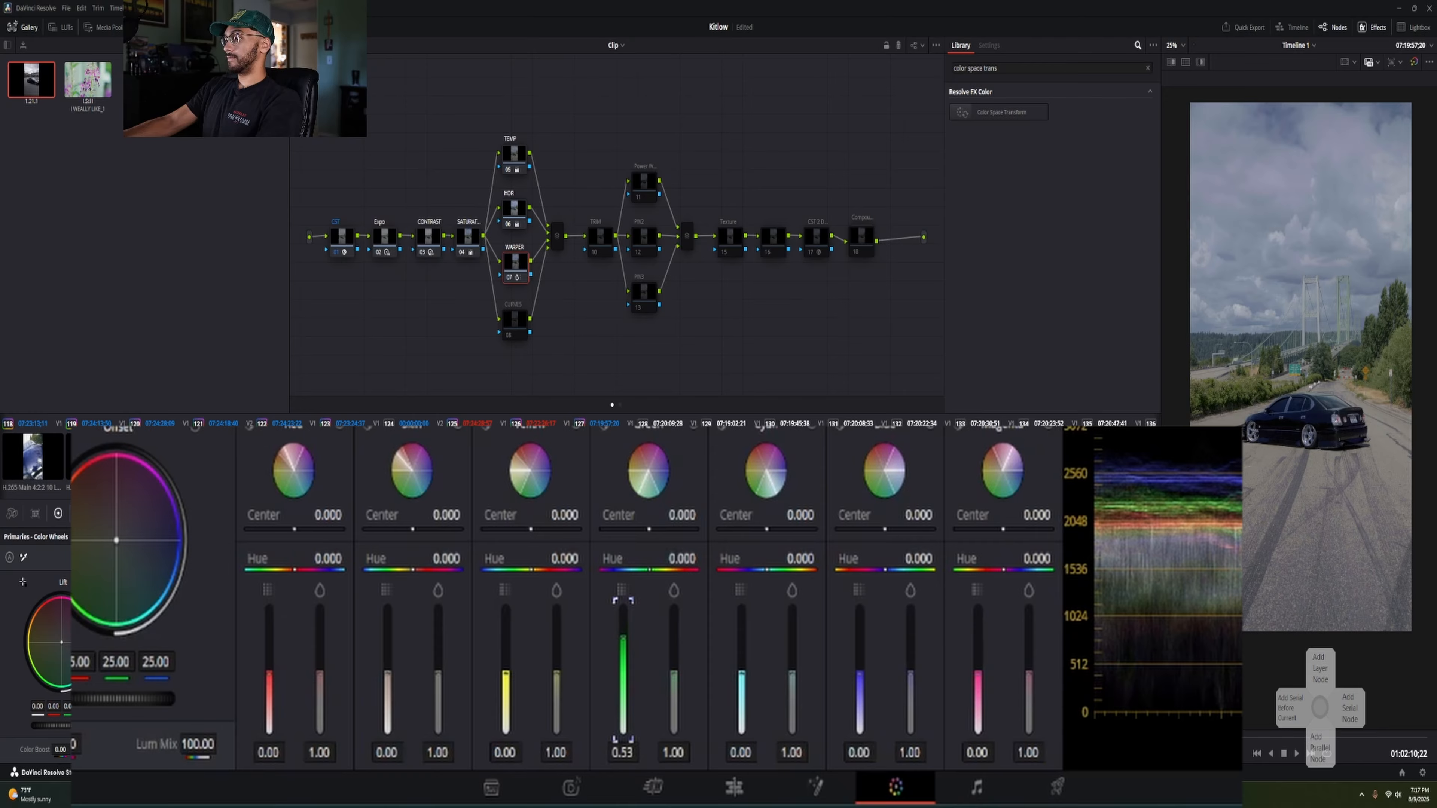
pyautogui.moveTo(673, 671)
pyautogui.mouseDown()
pyautogui.moveTo(674, 644)
pyautogui.moveTo(673, 688)
pyautogui.moveTo(673, 645)
pyautogui.mouseUp()
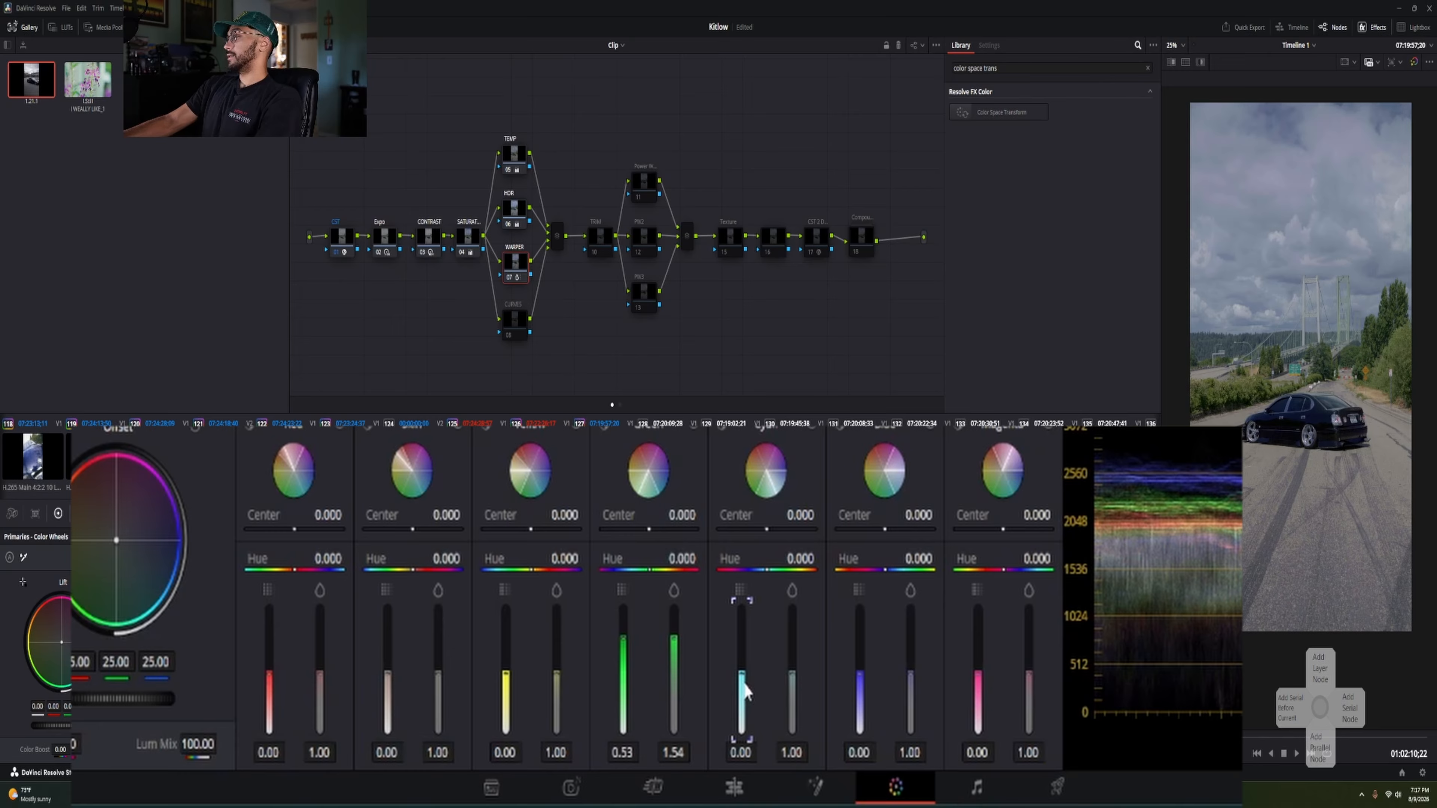
# Step: On the WARPER node, set cyan density to 0.61, cyan saturation to 0.26 and blue density to -0.09 with Color Slice
pyautogui.moveTo(741, 670); pyautogui.dragTo(782, 619)
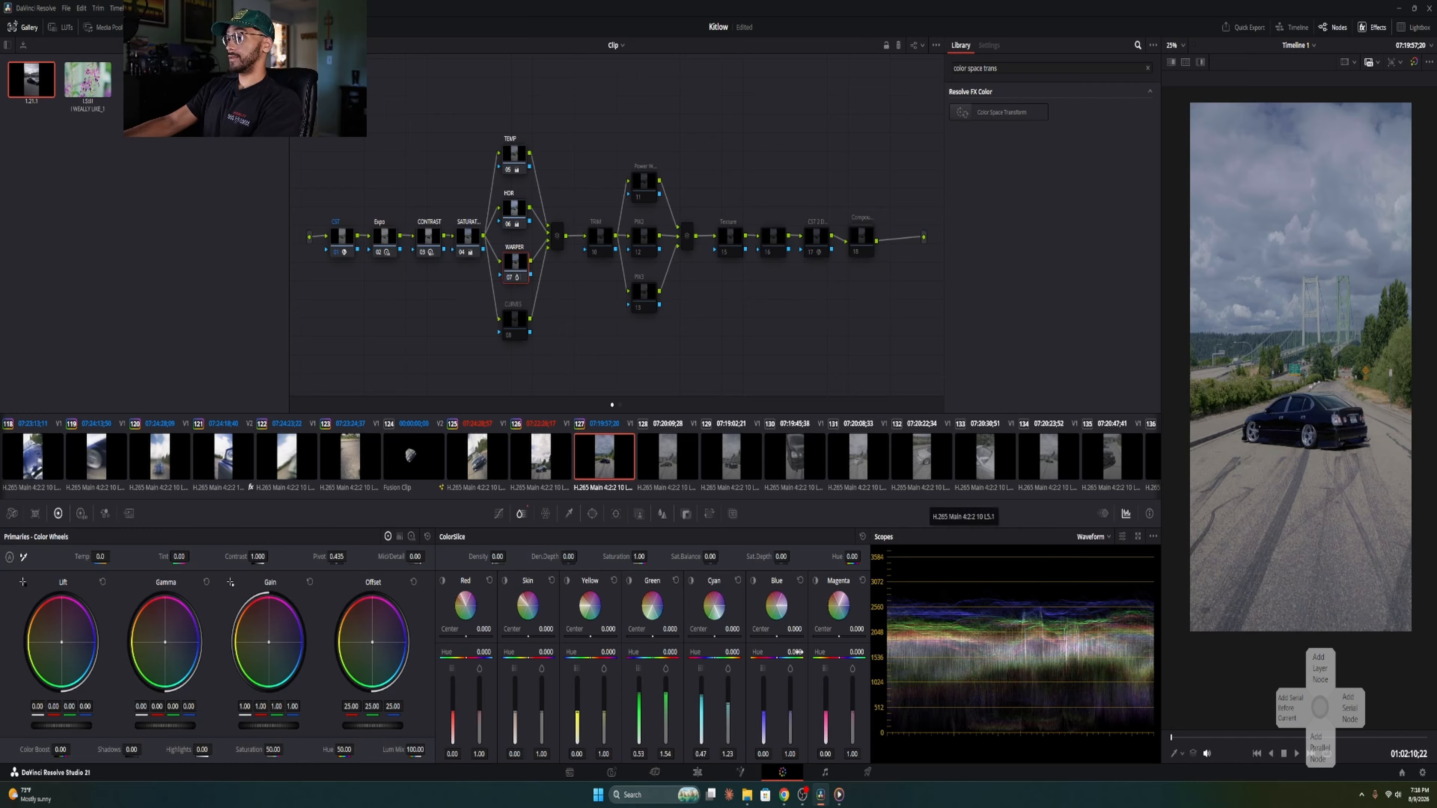
pyautogui.moveTo(763, 720); pyautogui.dragTo(763, 731)
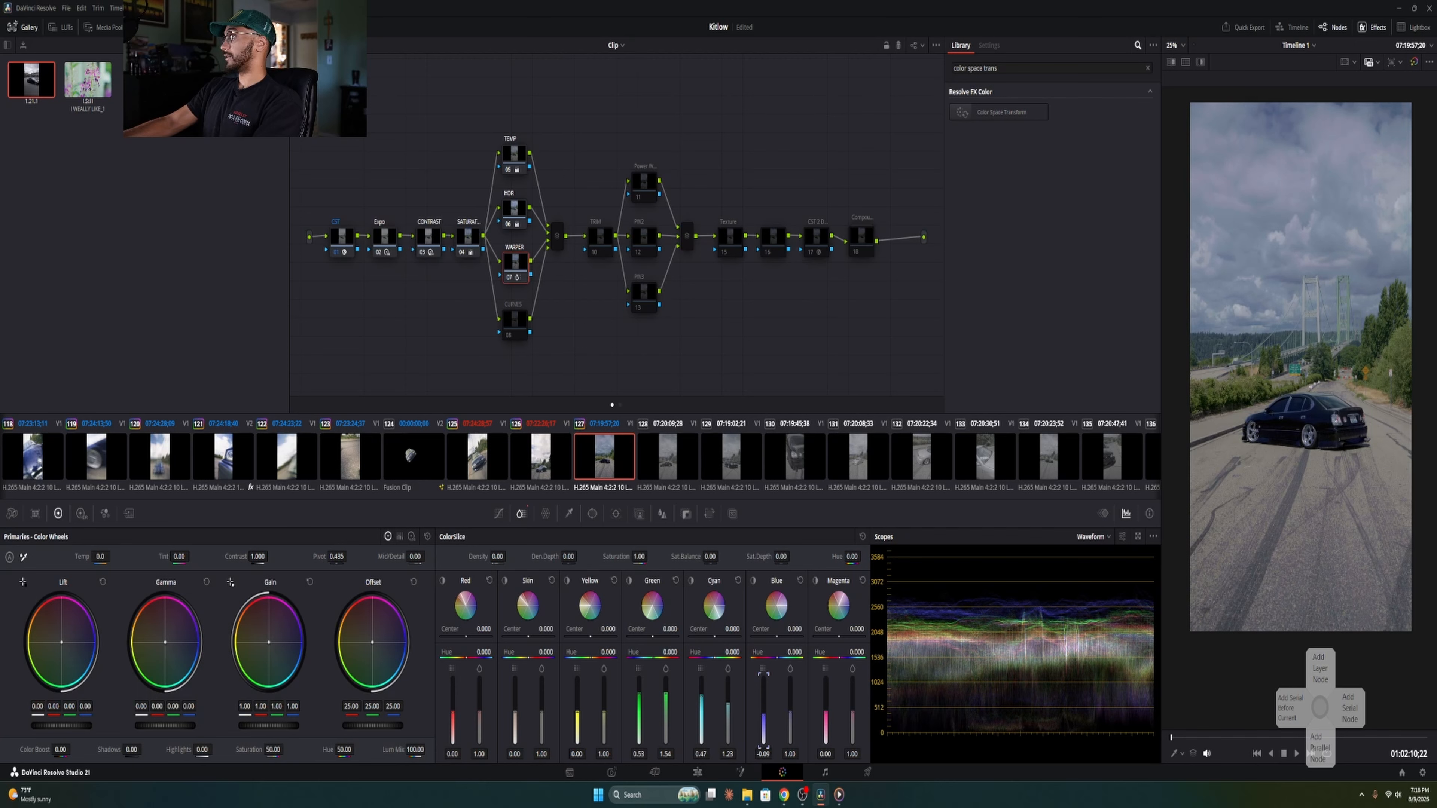
pyautogui.moveTo(728, 705); pyautogui.dragTo(728, 720)
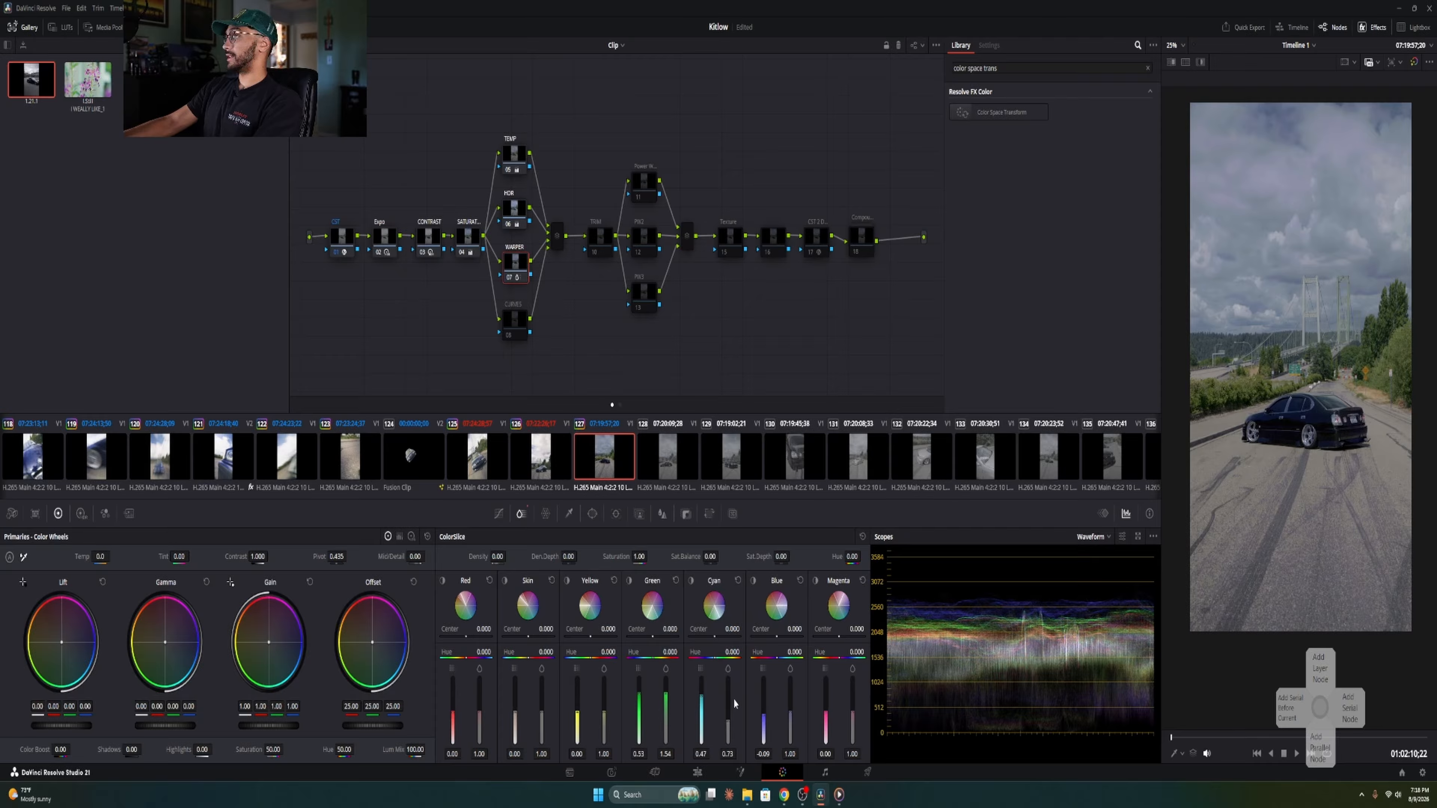
pyautogui.moveTo(729, 729); pyautogui.dragTo(728, 706)
pyautogui.scroll(1, 1308, 143)
pyautogui.scroll(2, 1308, 143)
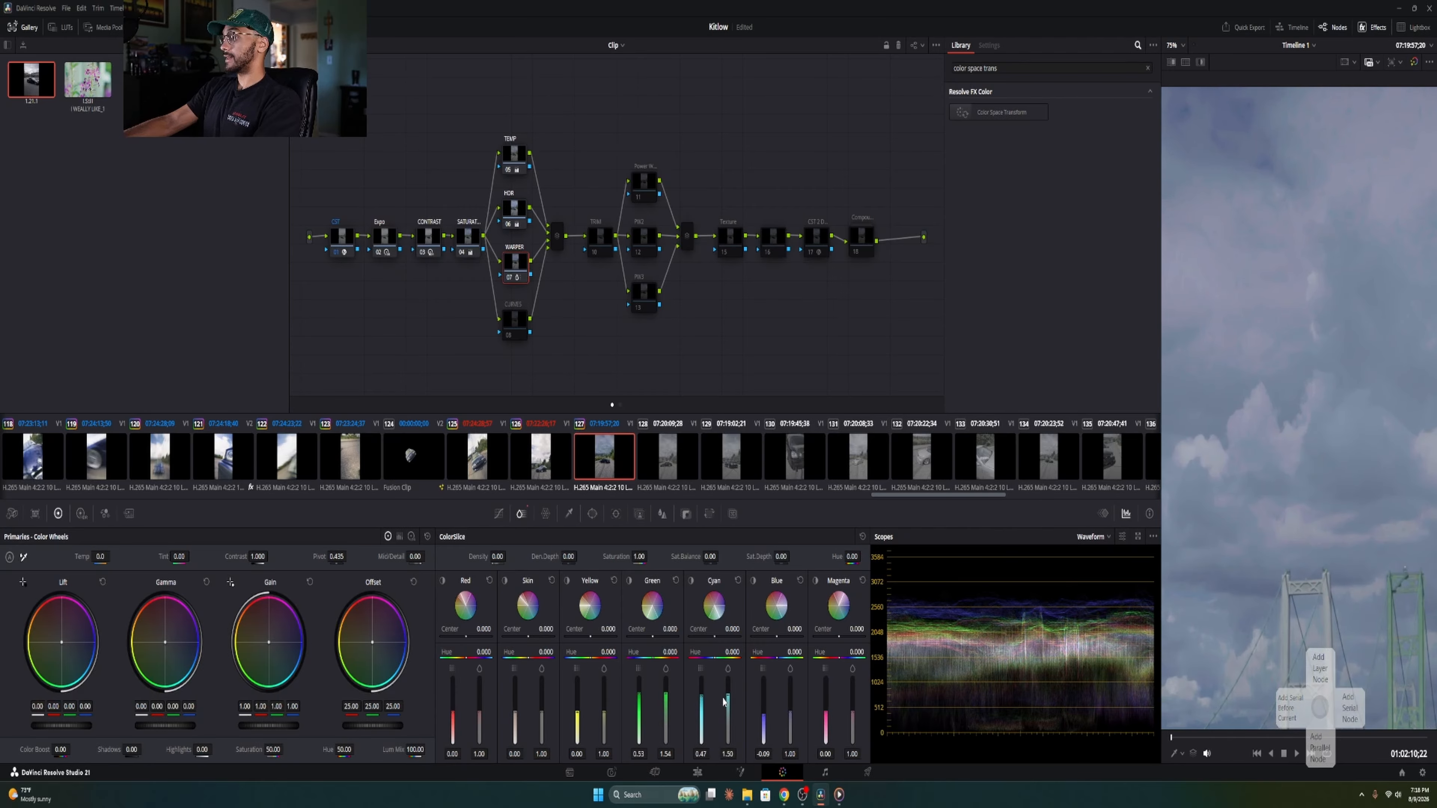
pyautogui.moveTo(724, 702)
pyautogui.mouseDown()
pyautogui.moveTo(728, 744)
pyautogui.moveTo(708, 715)
pyautogui.mouseUp()
pyautogui.scroll(-5, 1297, 502)
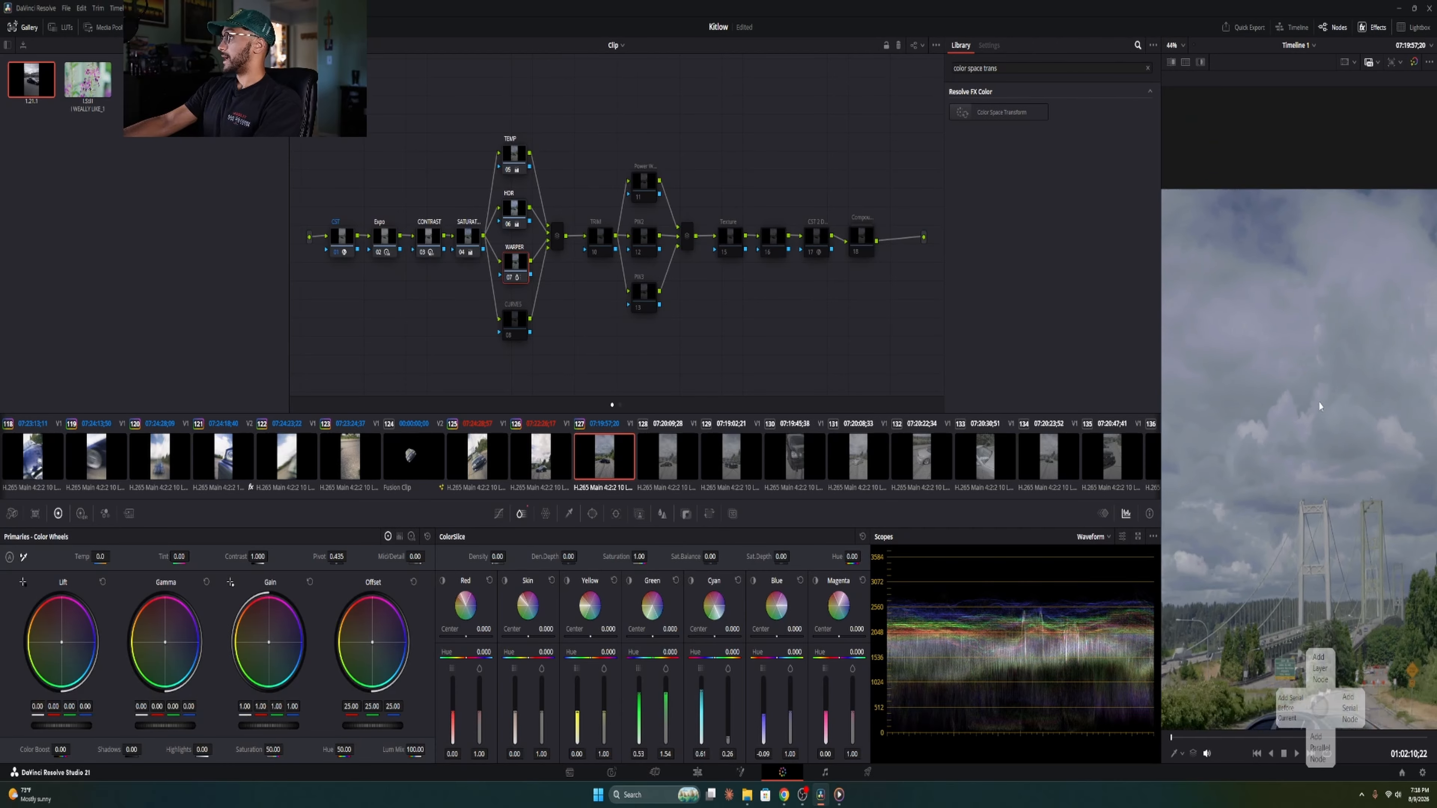
pyautogui.scroll(-2, 1295, 503)
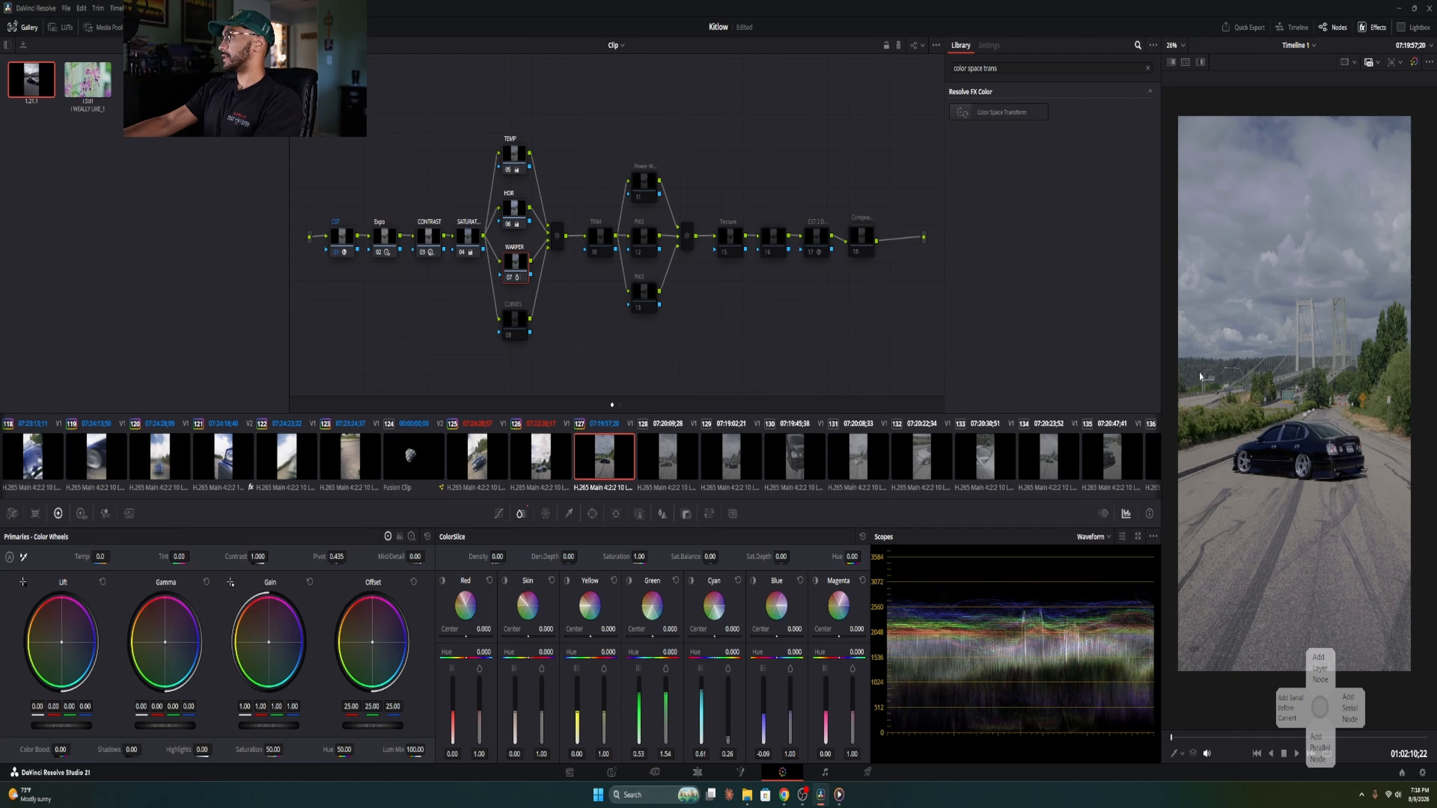
pyautogui.scroll(-2, 1200, 377)
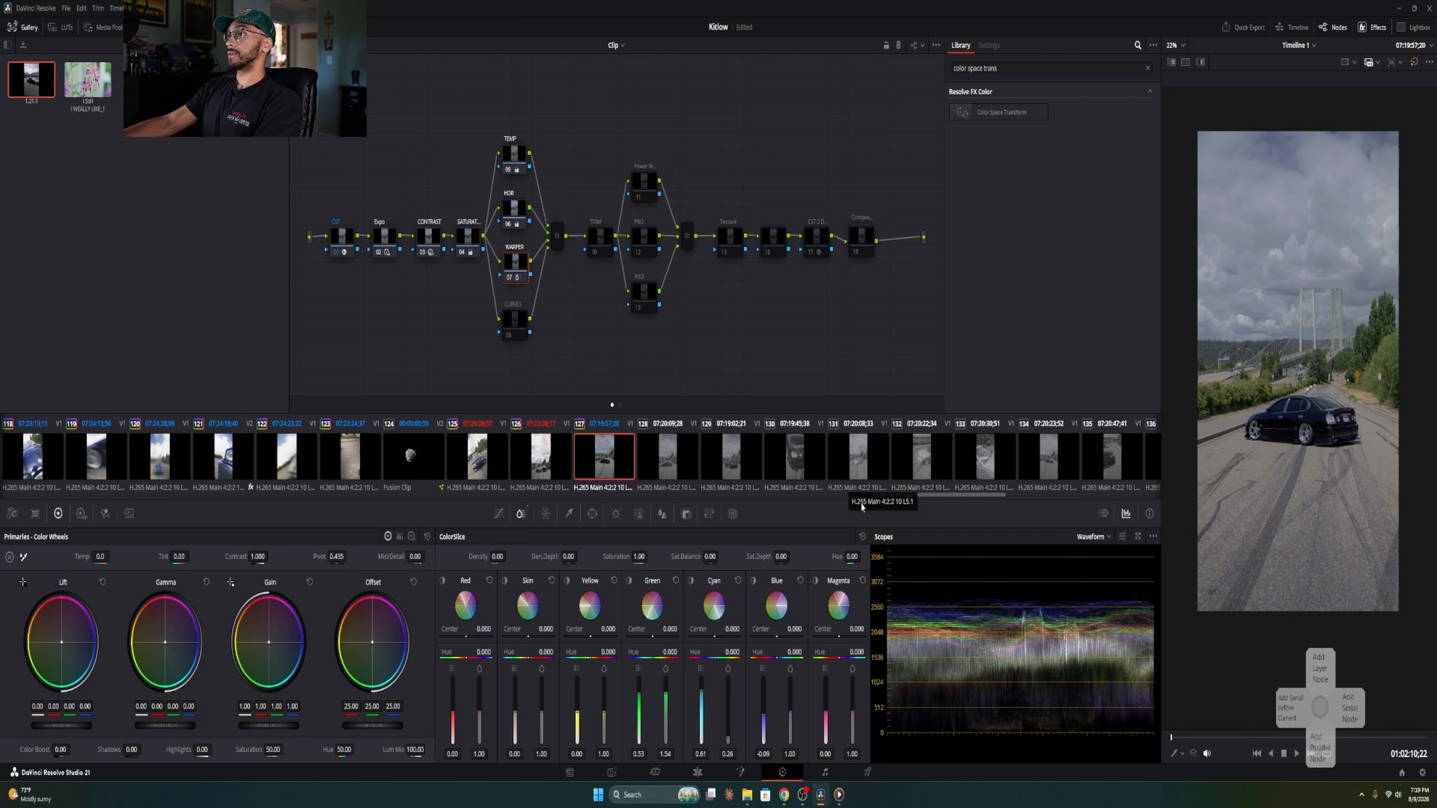
# Step: Review the CURVES, TRIM, WARPER and saturation nodes and the saturation node's options for adding a parallel node
pyautogui.click(515, 321)
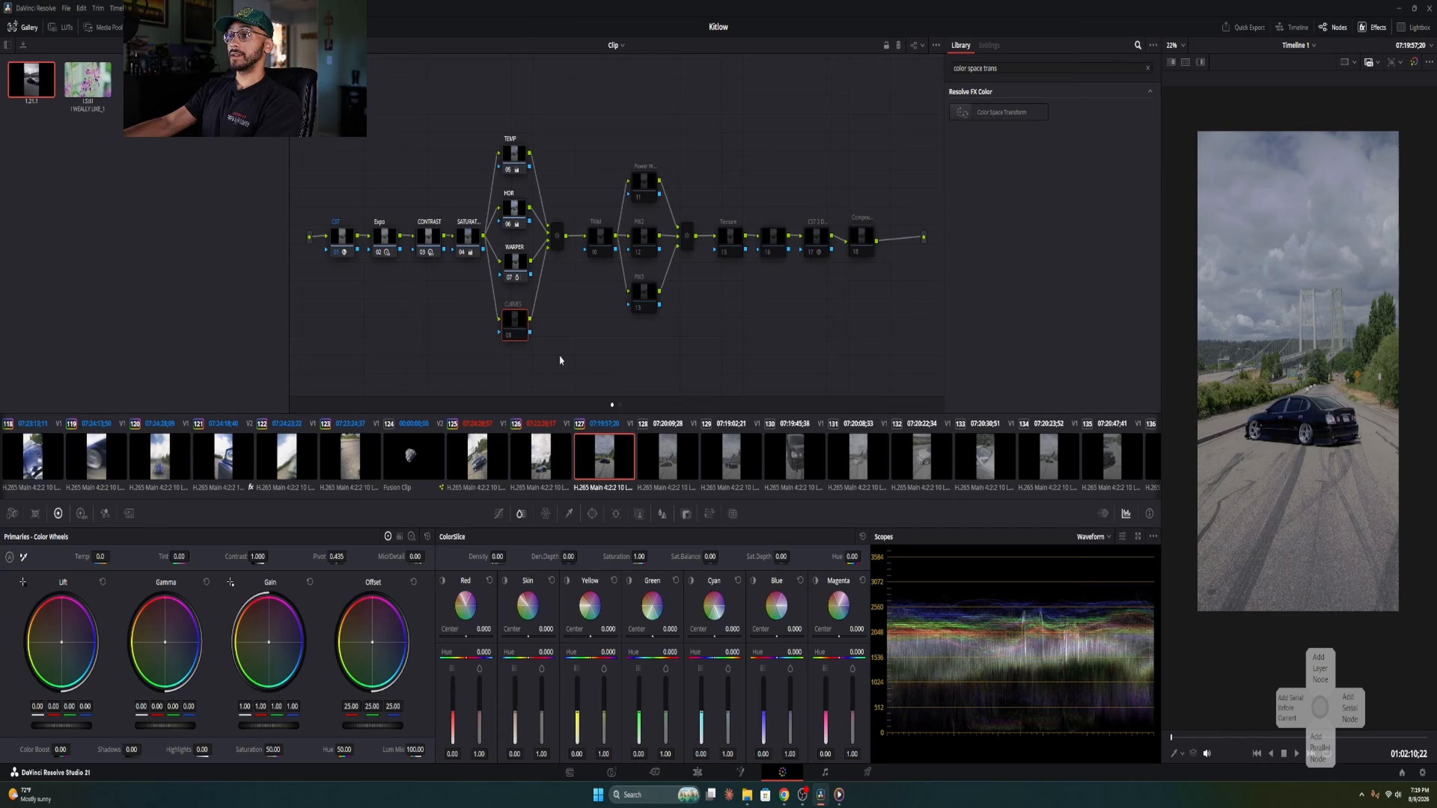
pyautogui.click(611, 242)
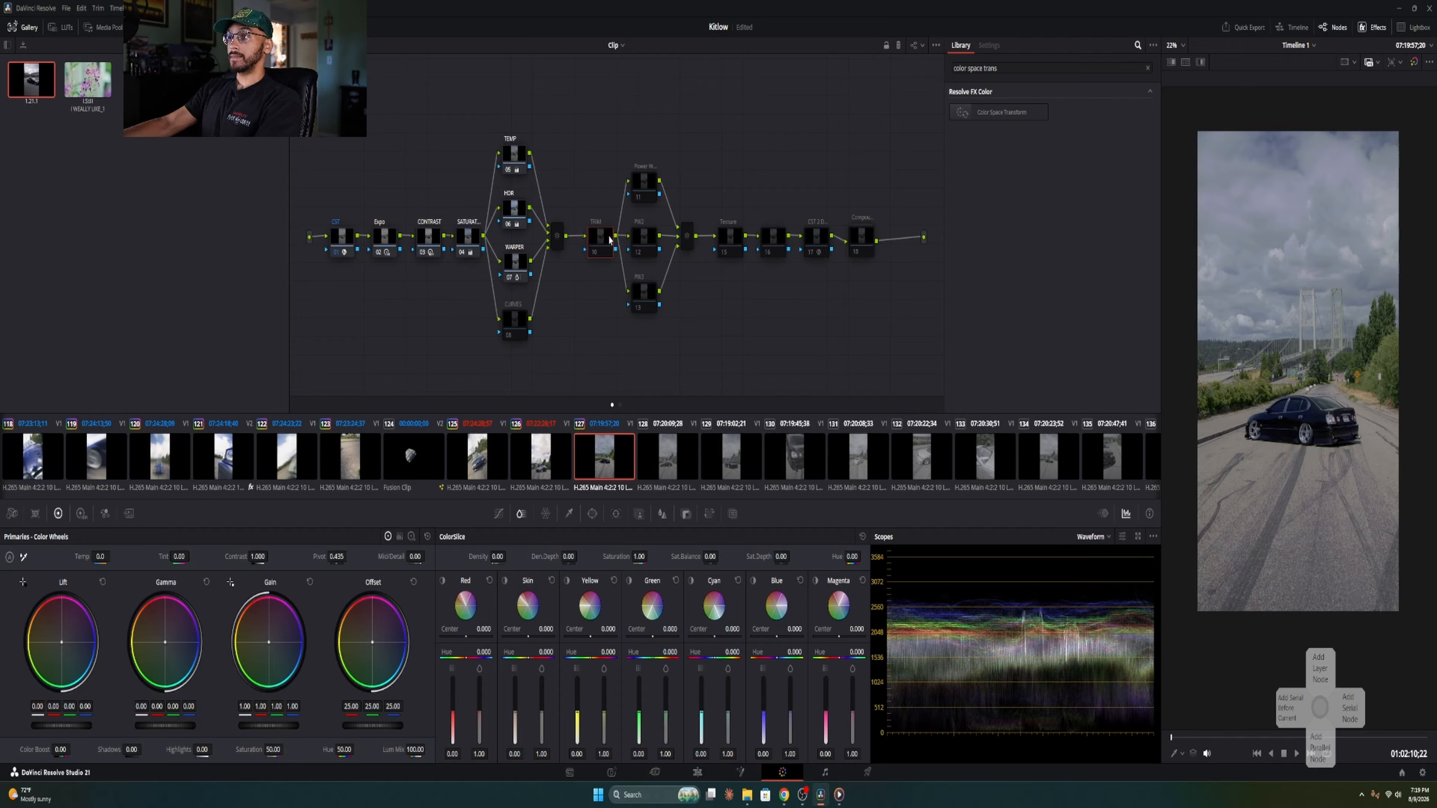
pyautogui.click(500, 276)
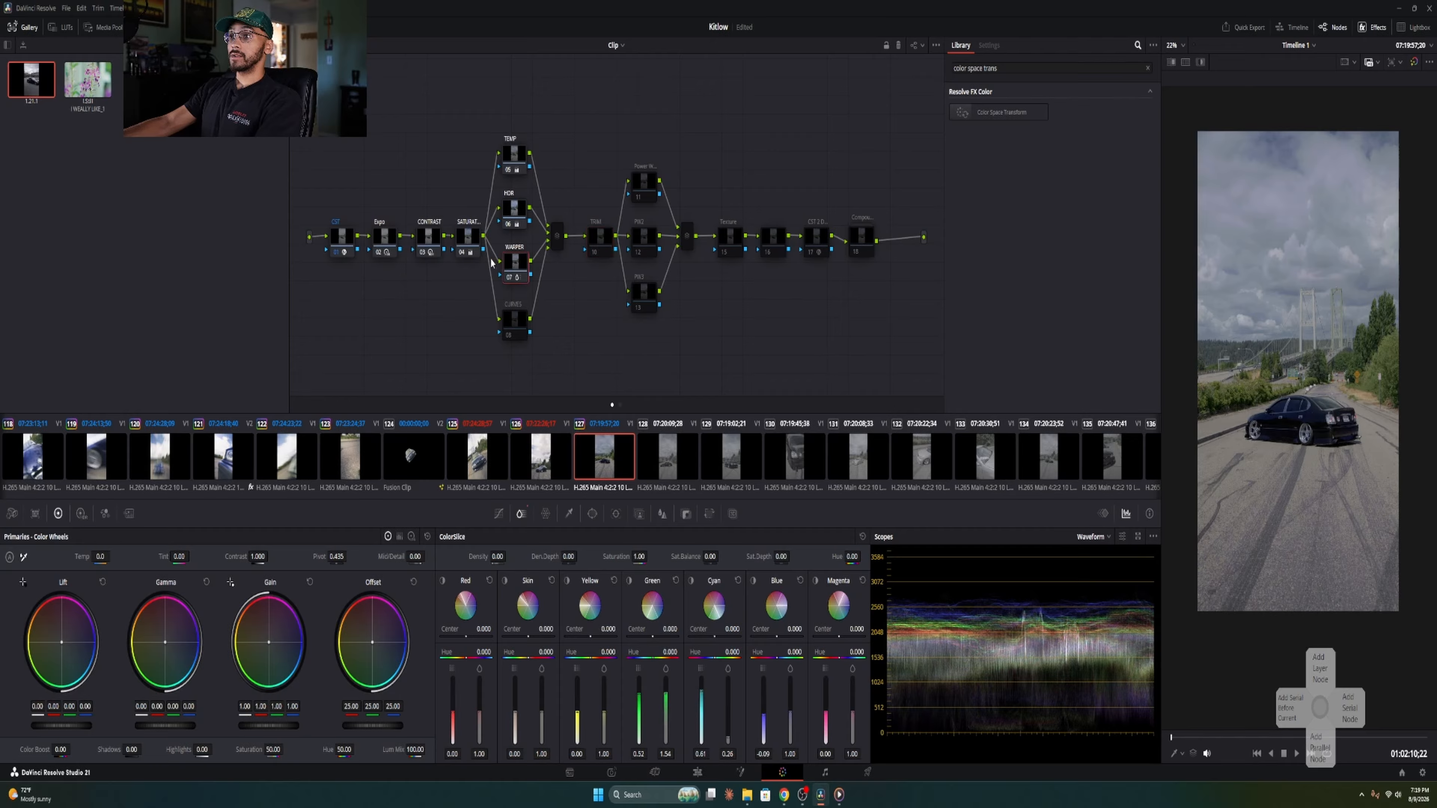
pyautogui.click(474, 240)
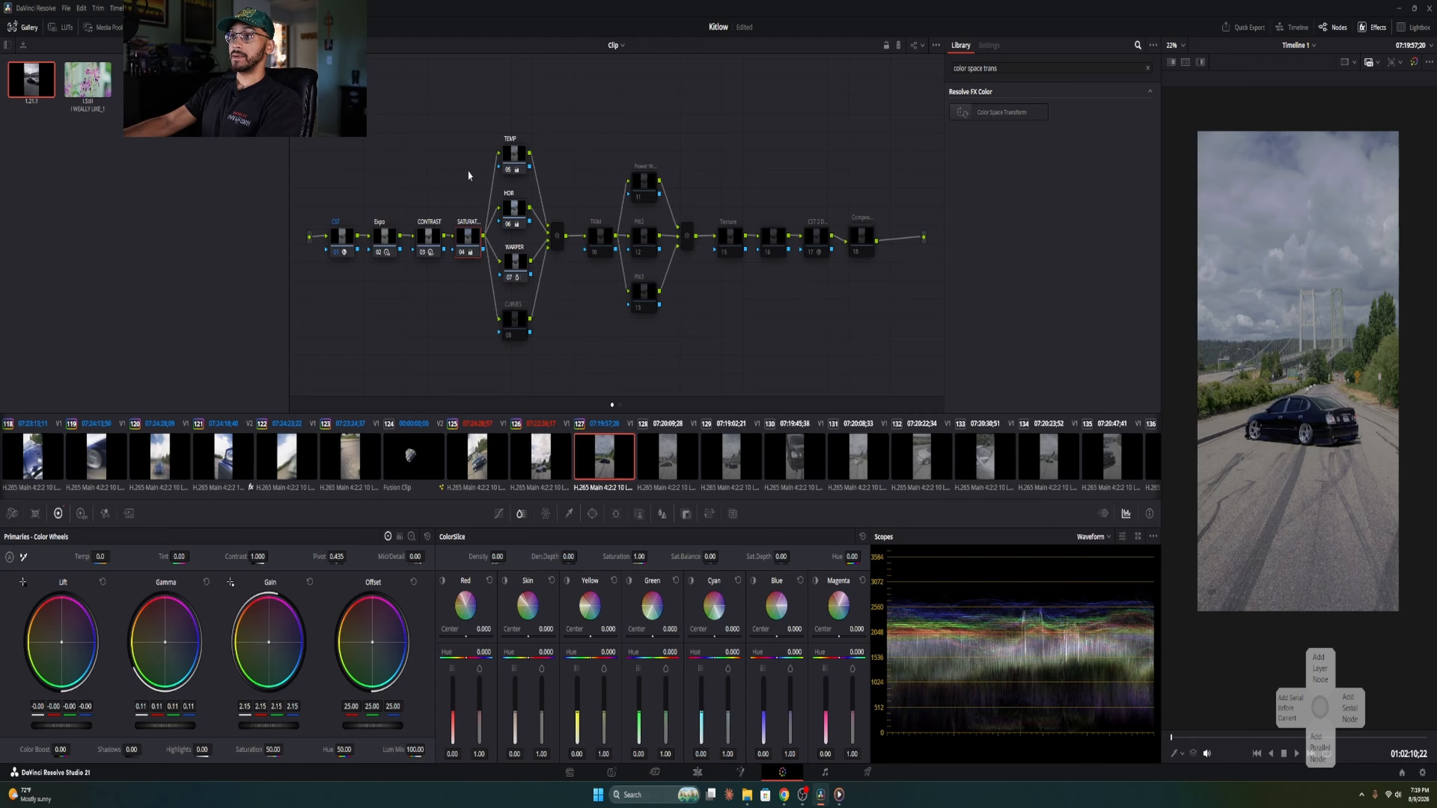
pyautogui.rightClick(479, 244)
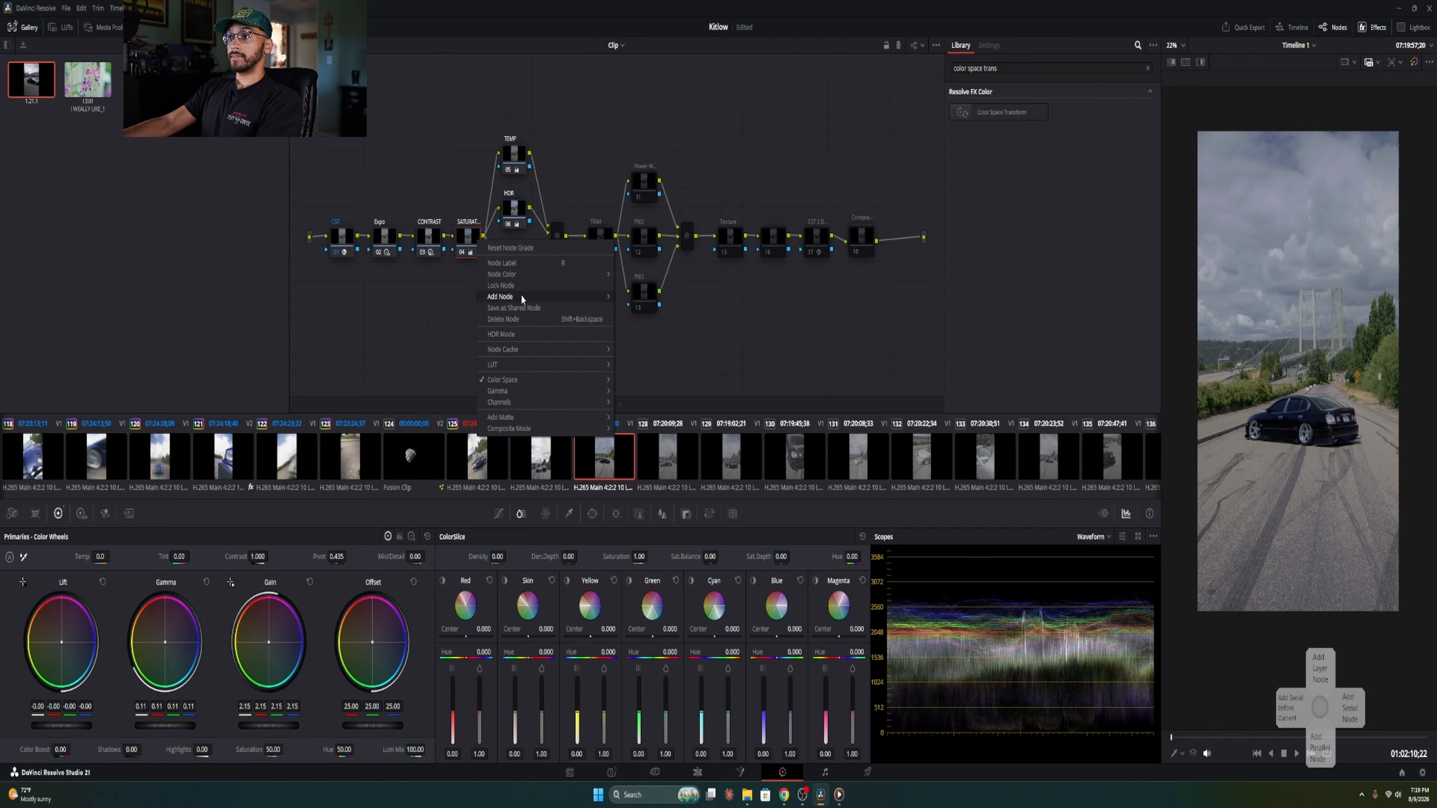
pyautogui.moveTo(519, 294)
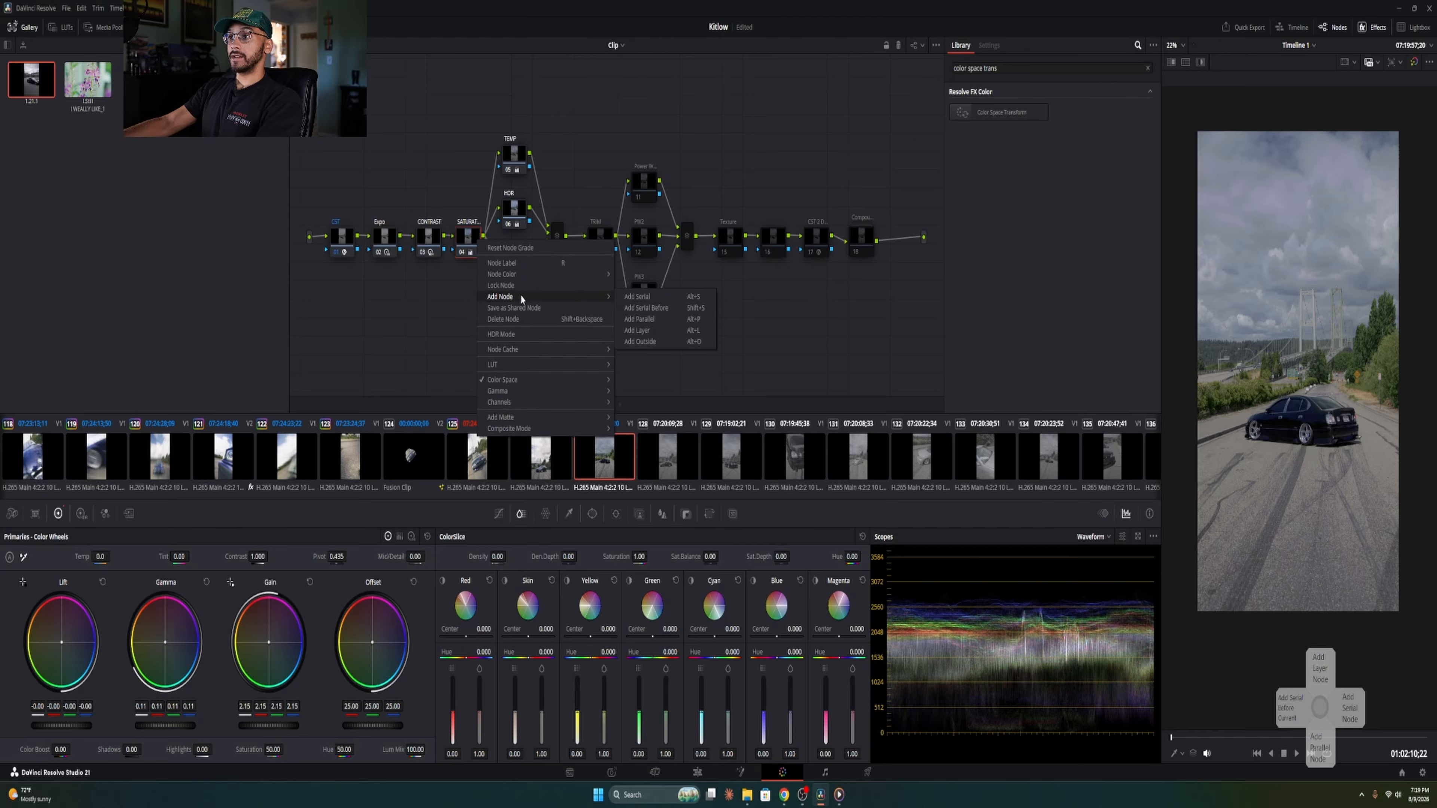
pyautogui.click(656, 320)
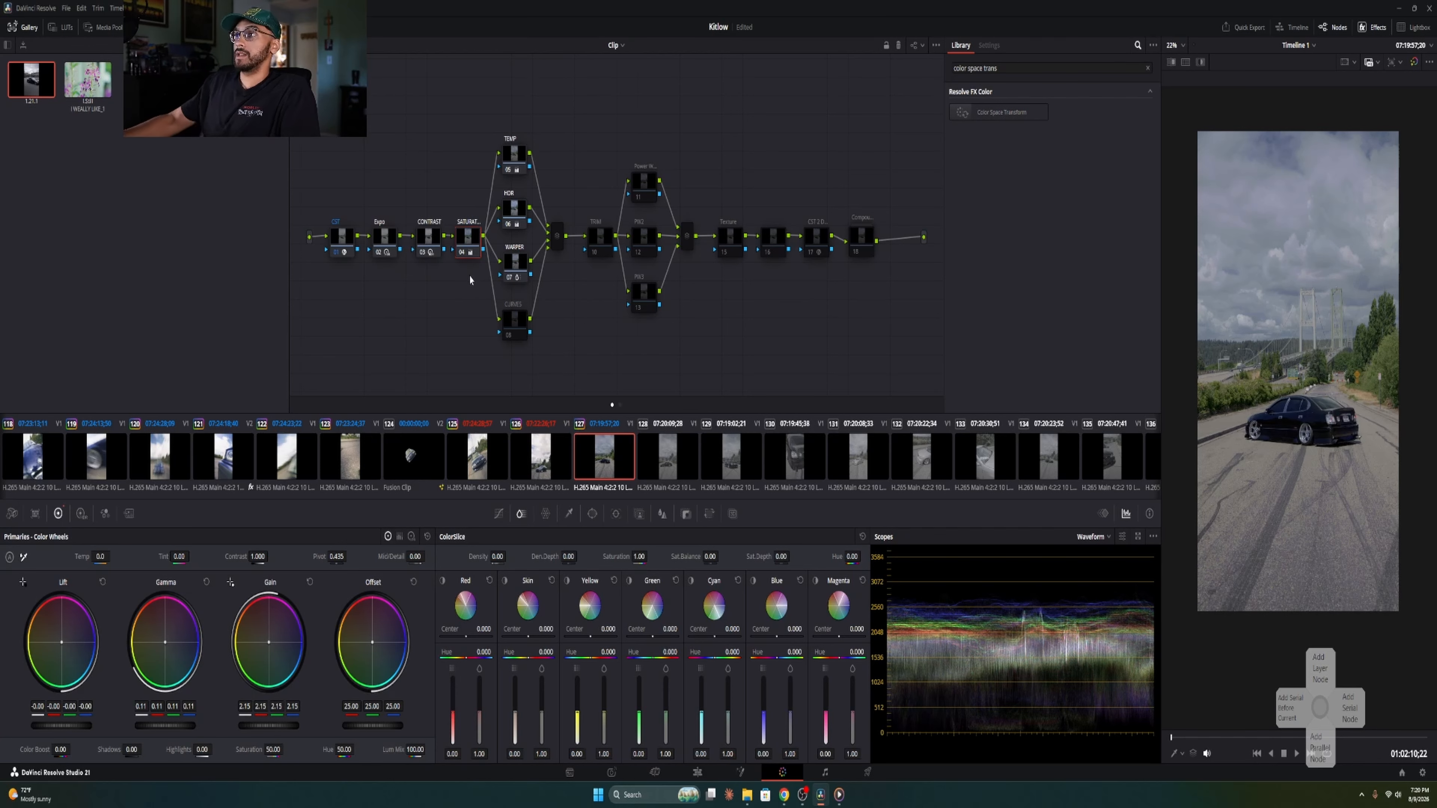
# Step: Enable the TRIM node, move it slightly closer to the parallel mixer, and set its shadows to 8.00
pyautogui.click(590, 252)
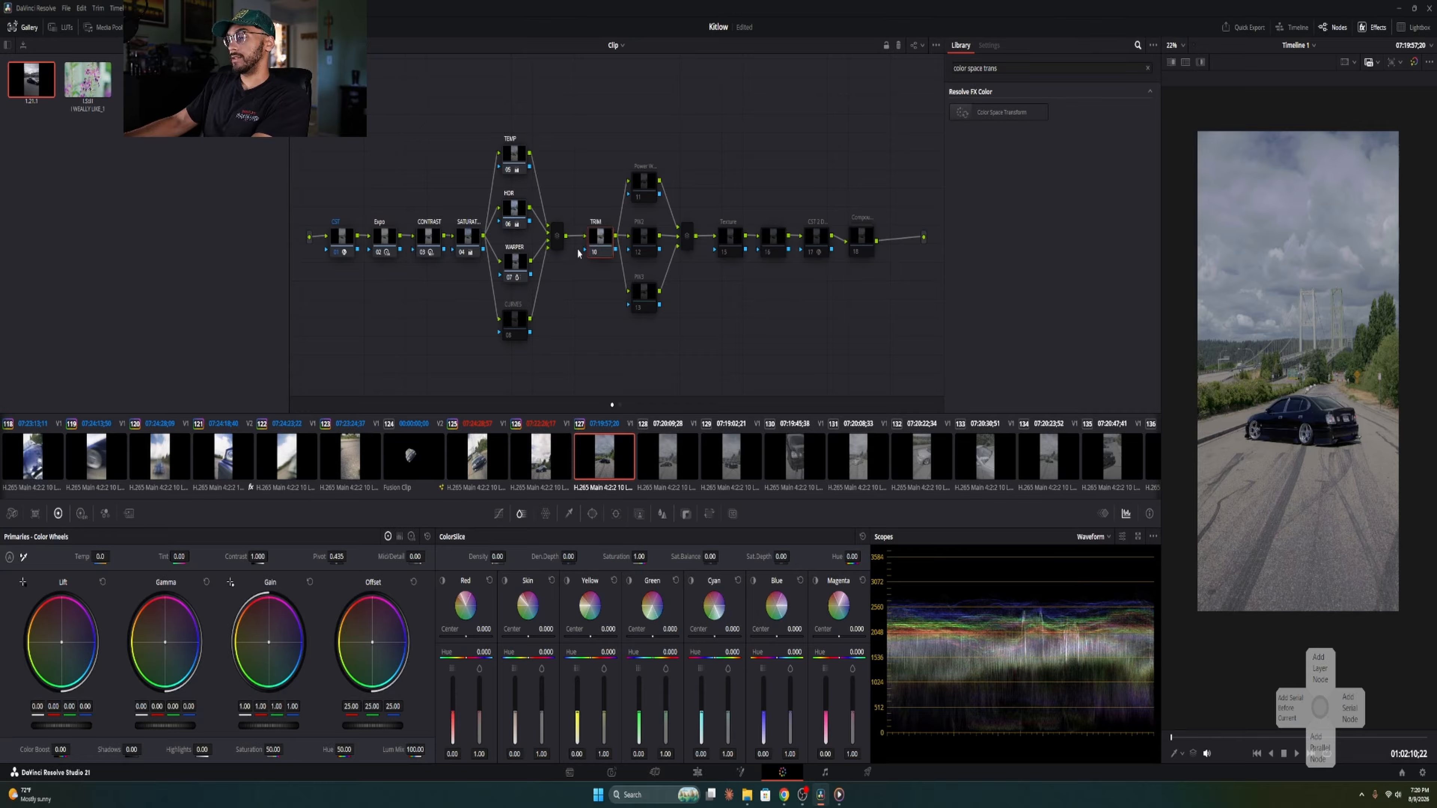
pyautogui.moveTo(608, 251); pyautogui.dragTo(593, 252)
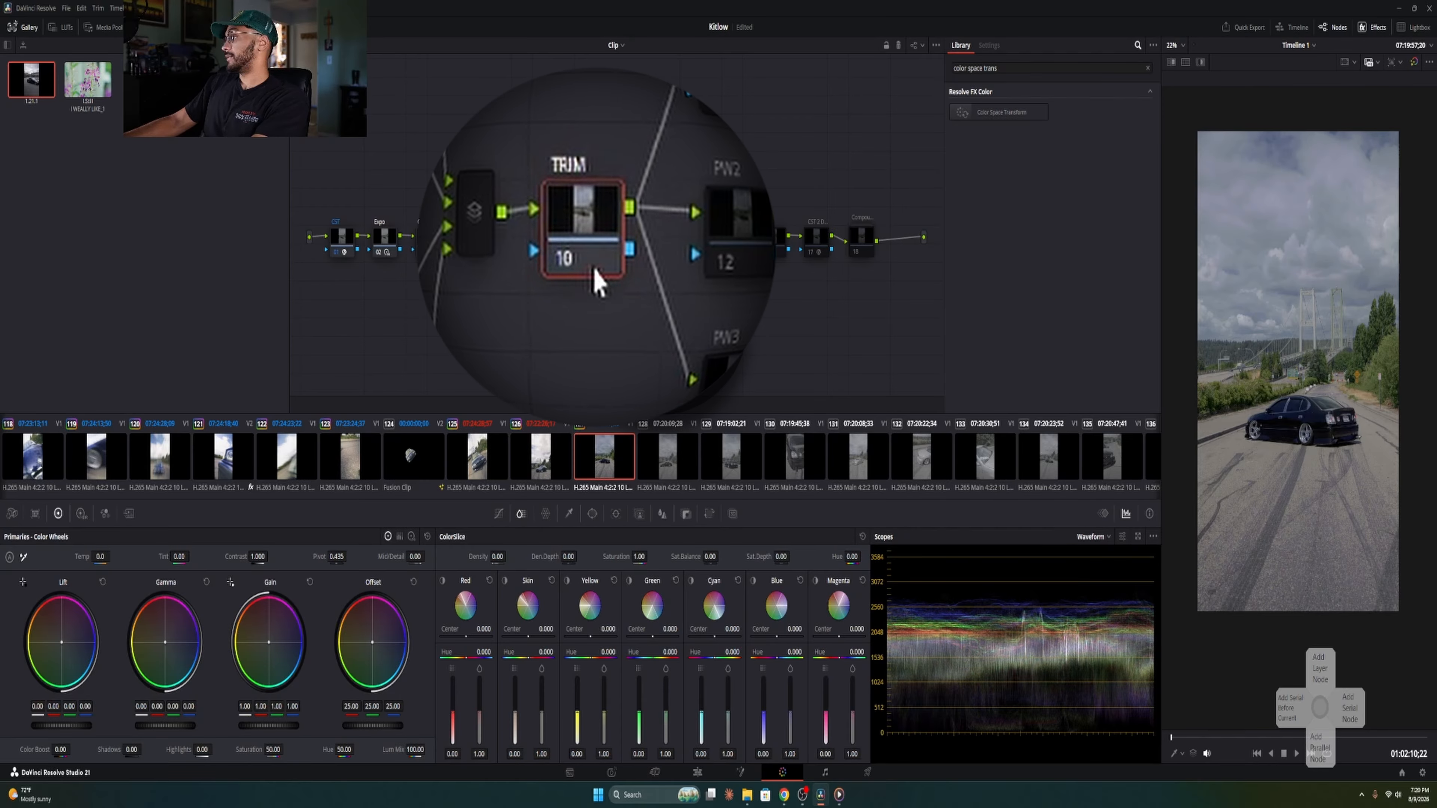
pyautogui.scroll(5, 1299, 368)
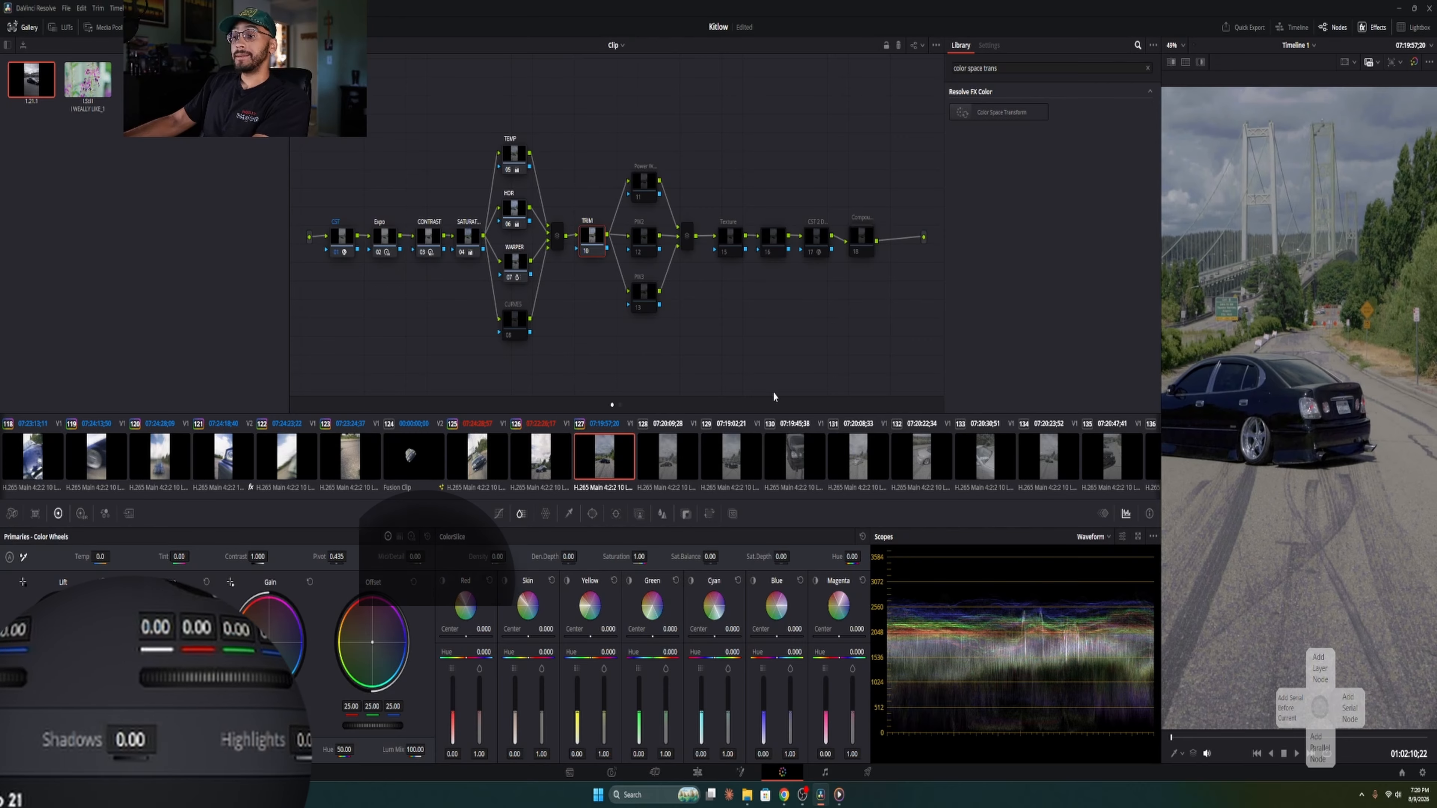
pyautogui.moveTo(132, 750); pyautogui.dragTo(143, 748)
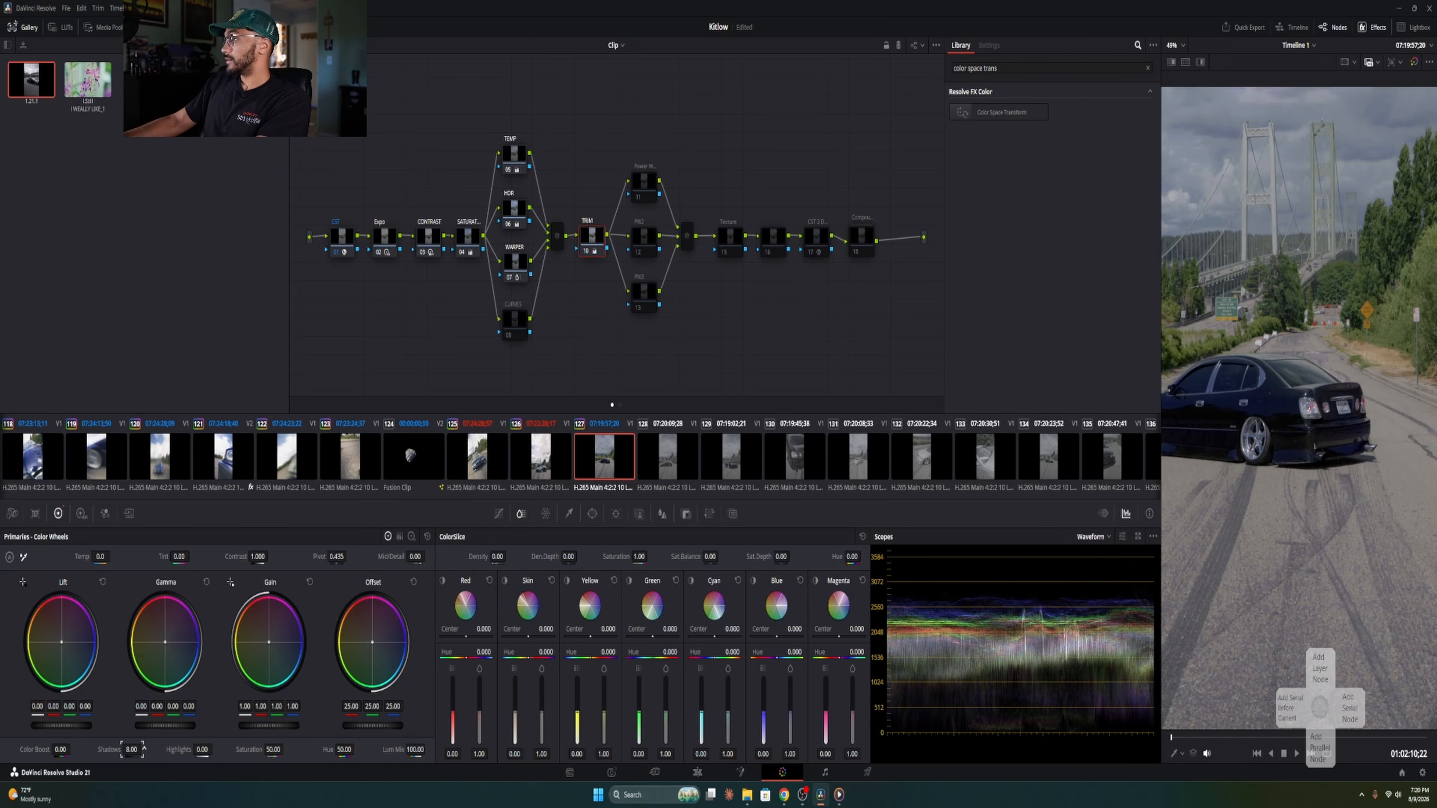
# Step: Enable the power window node after TRIM and open Magic Mask for it with the whole car in view
pyautogui.click(645, 183)
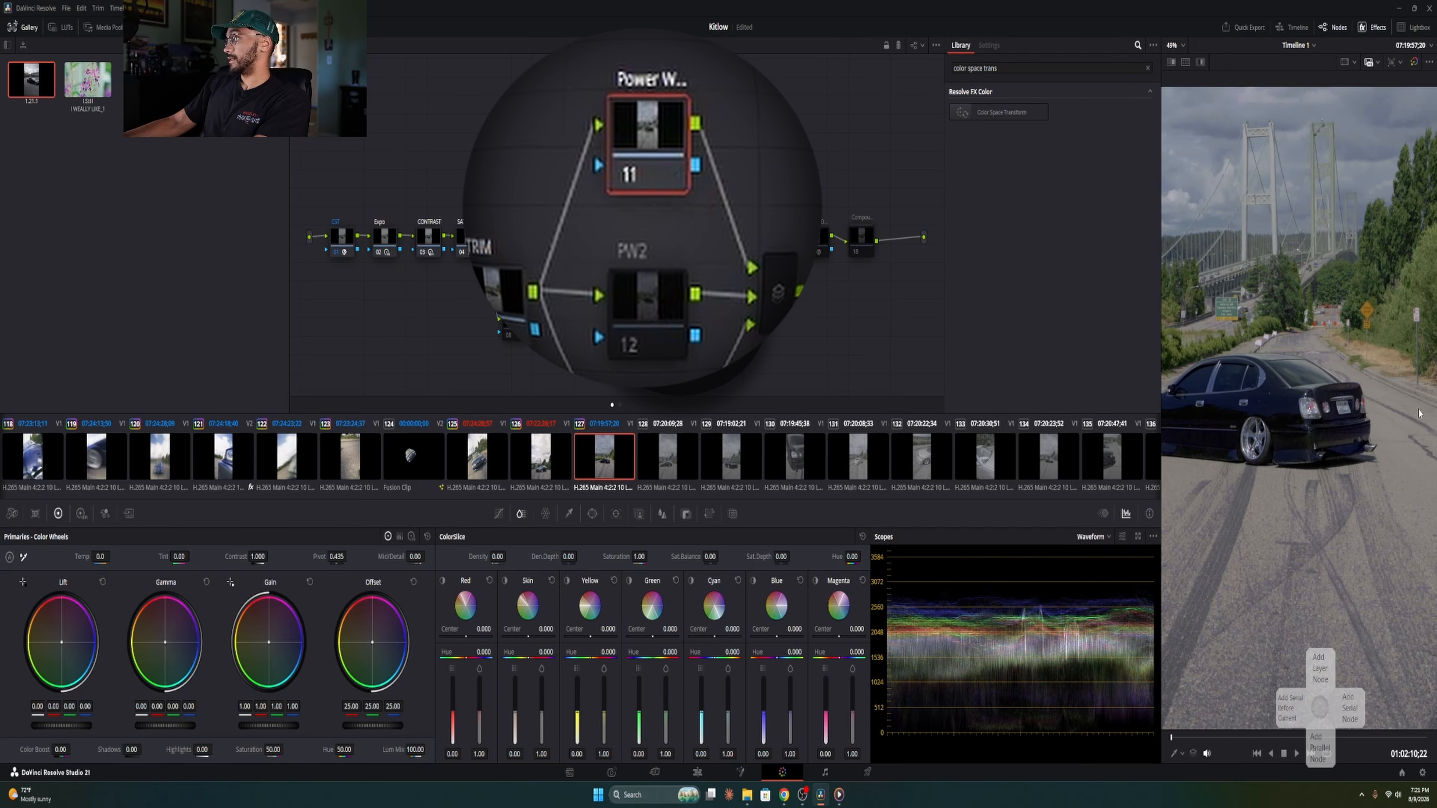
pyautogui.scroll(-5, 1210, 401)
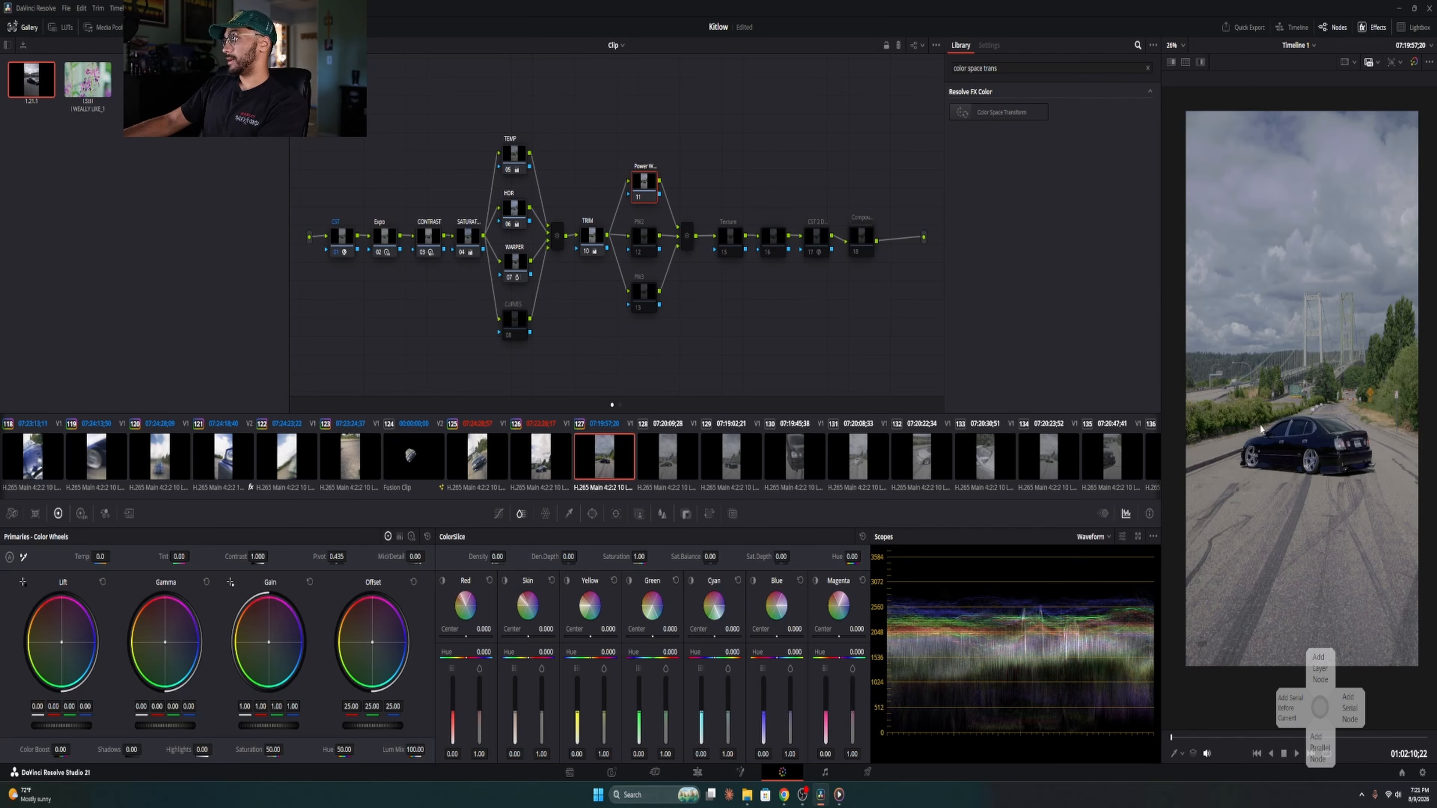
pyautogui.scroll(4, 1261, 430)
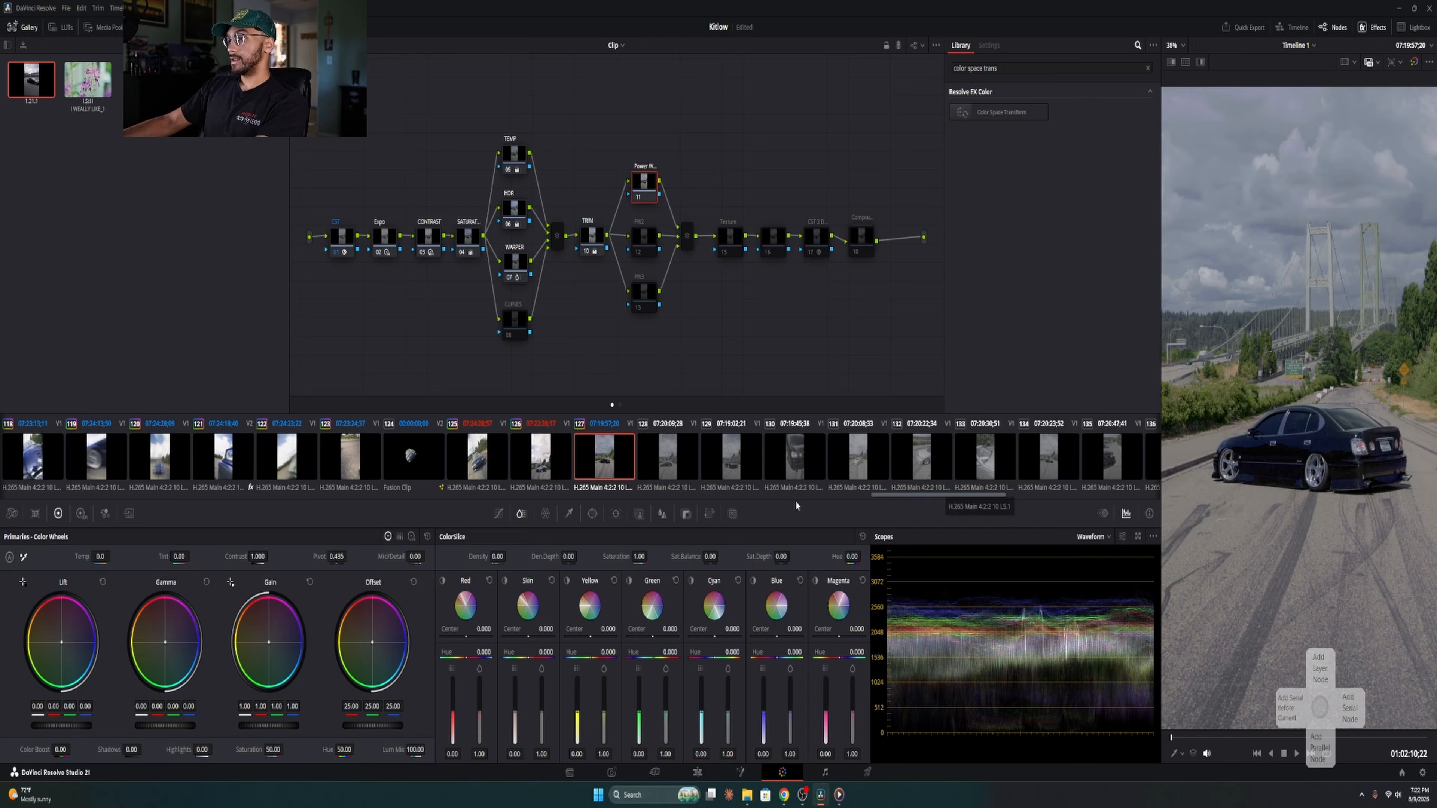
pyautogui.click(570, 513)
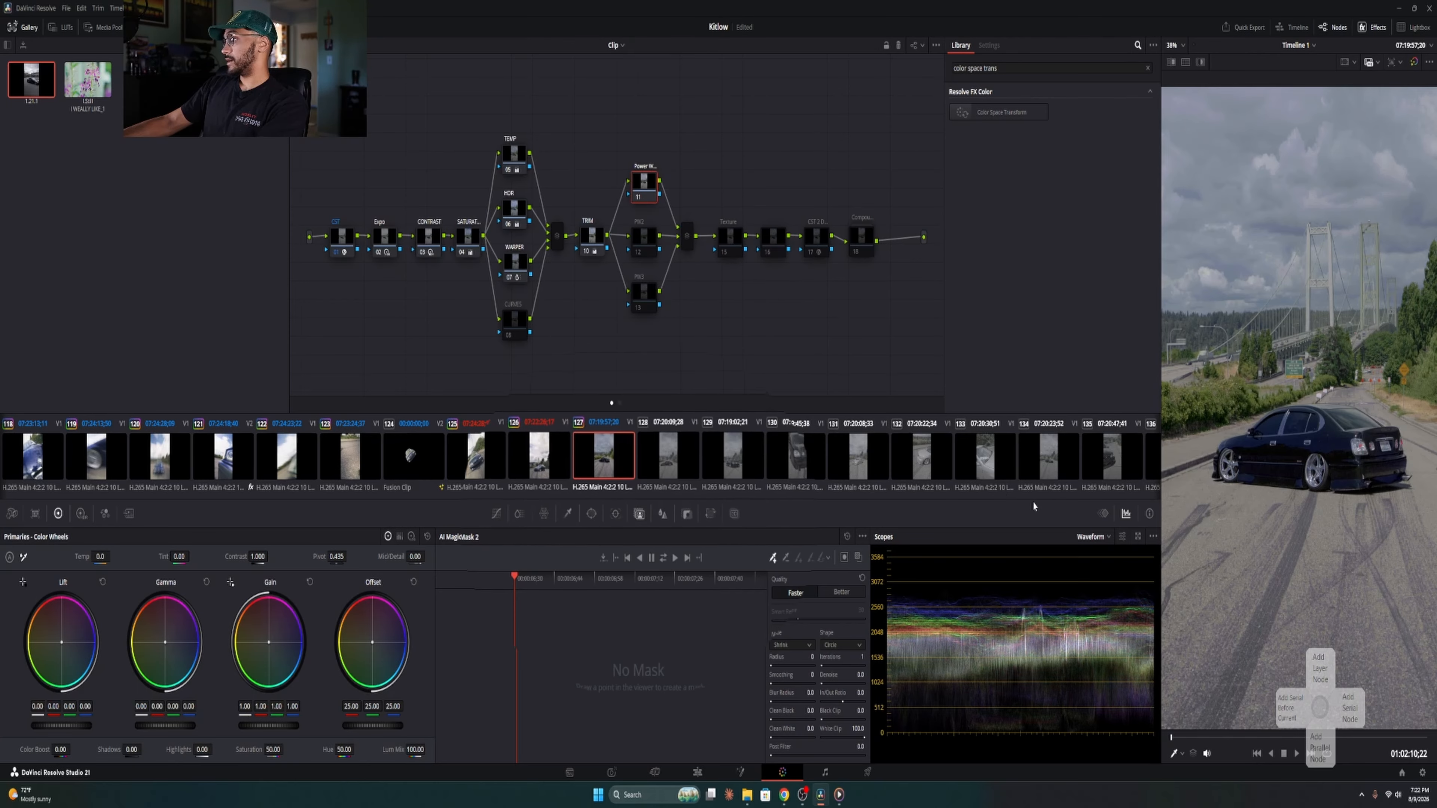
# Step: Place Magic Mask selection points across the car's body, roof, trunk, bumpers and lower side
pyautogui.click(1220, 443)
pyautogui.click(1218, 469)
pyautogui.click(1352, 481)
pyautogui.click(1275, 417)
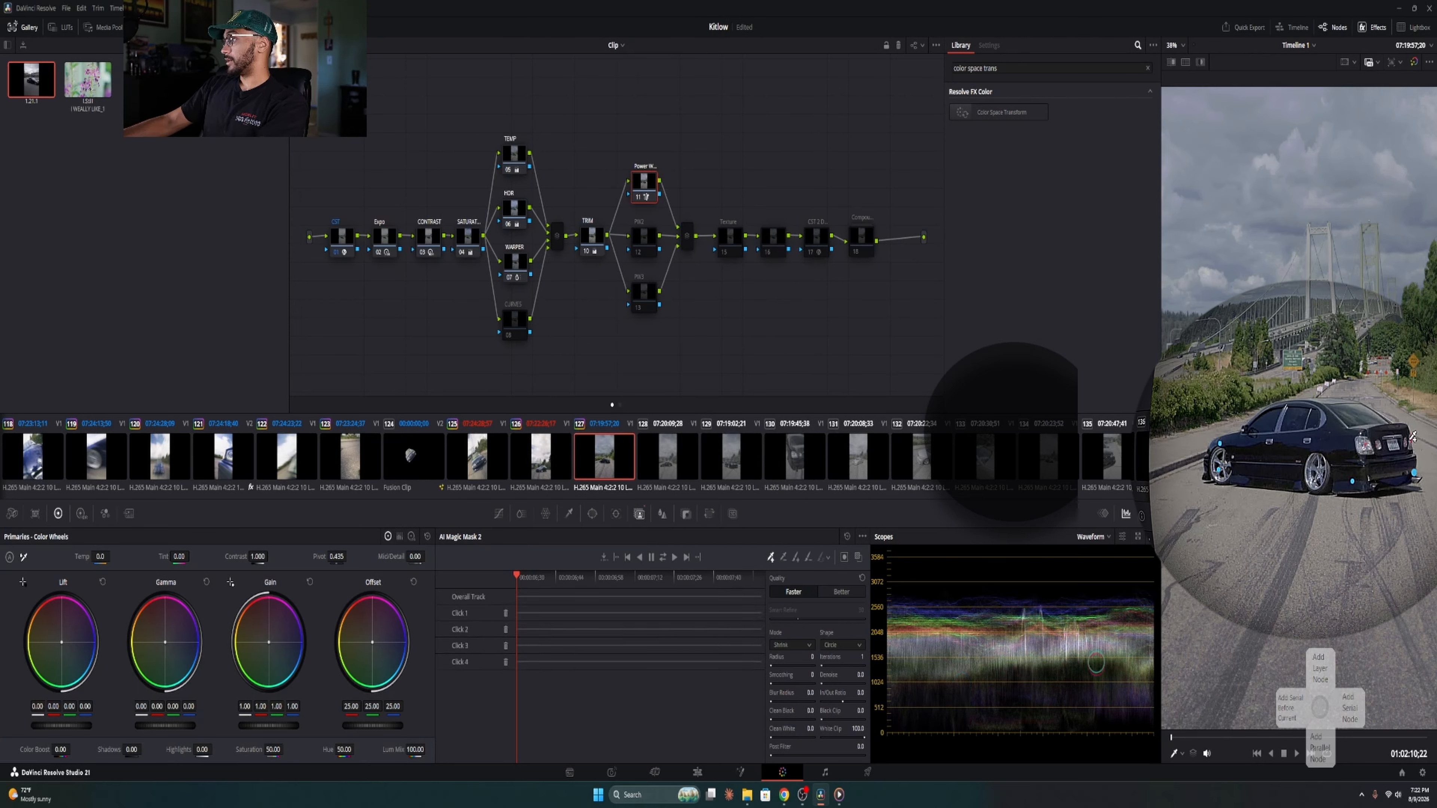
pyautogui.click(1328, 408)
pyautogui.click(1362, 417)
pyautogui.click(1389, 436)
pyautogui.click(1404, 472)
pyautogui.click(1266, 479)
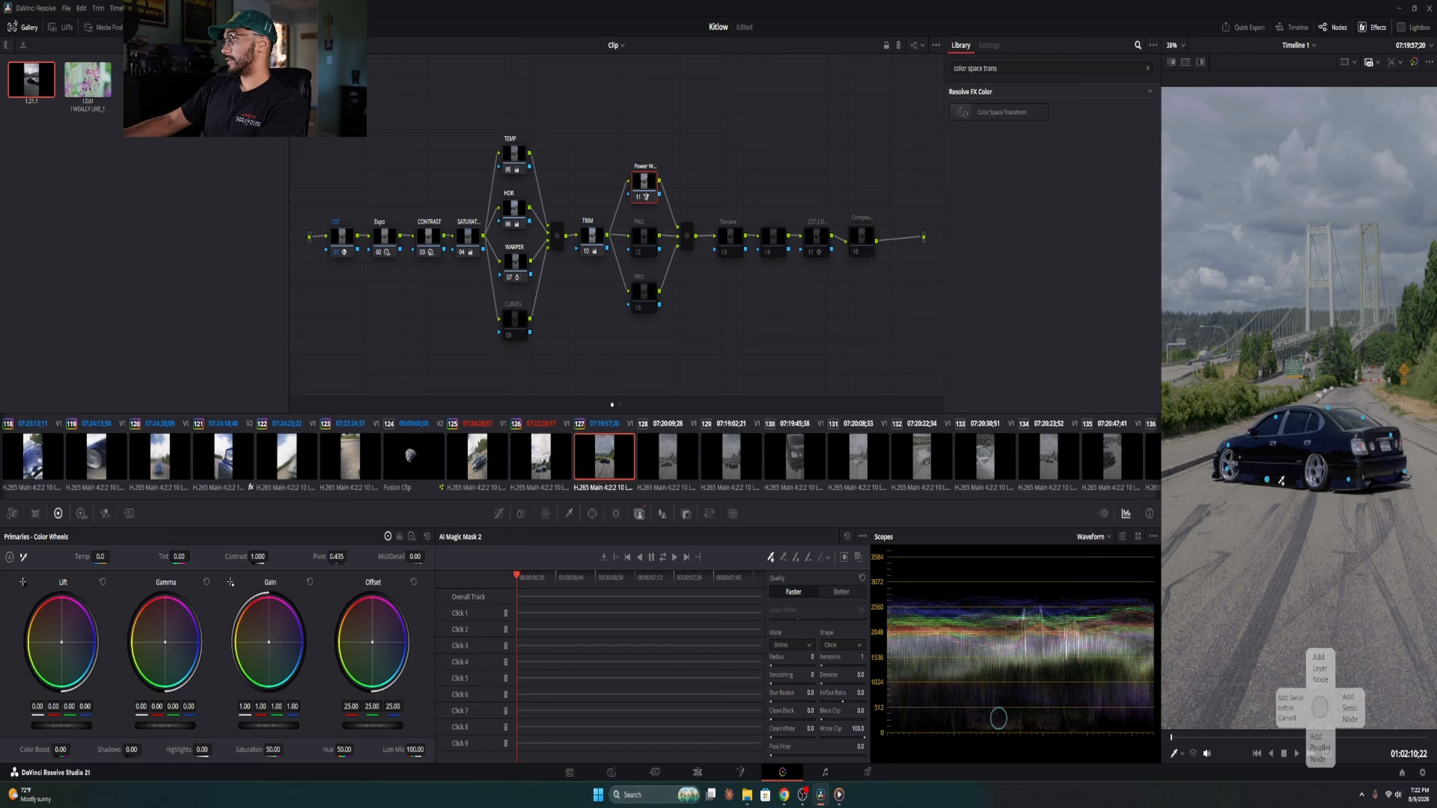
pyautogui.click(1301, 485)
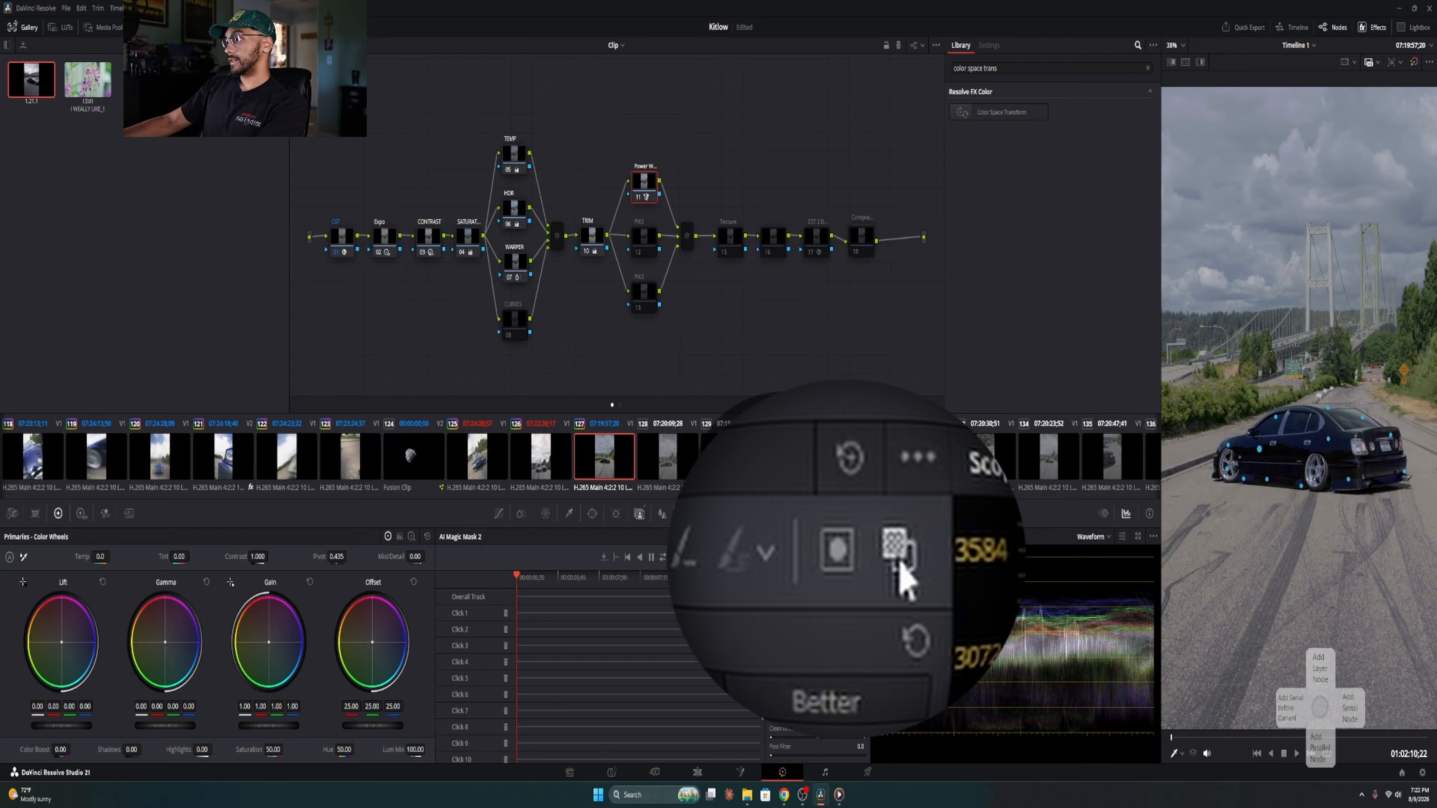
# Step: Show the mask overlay to check the car's coverage, and preview the inverted mask before restoring the car selection
pyautogui.click(899, 564)
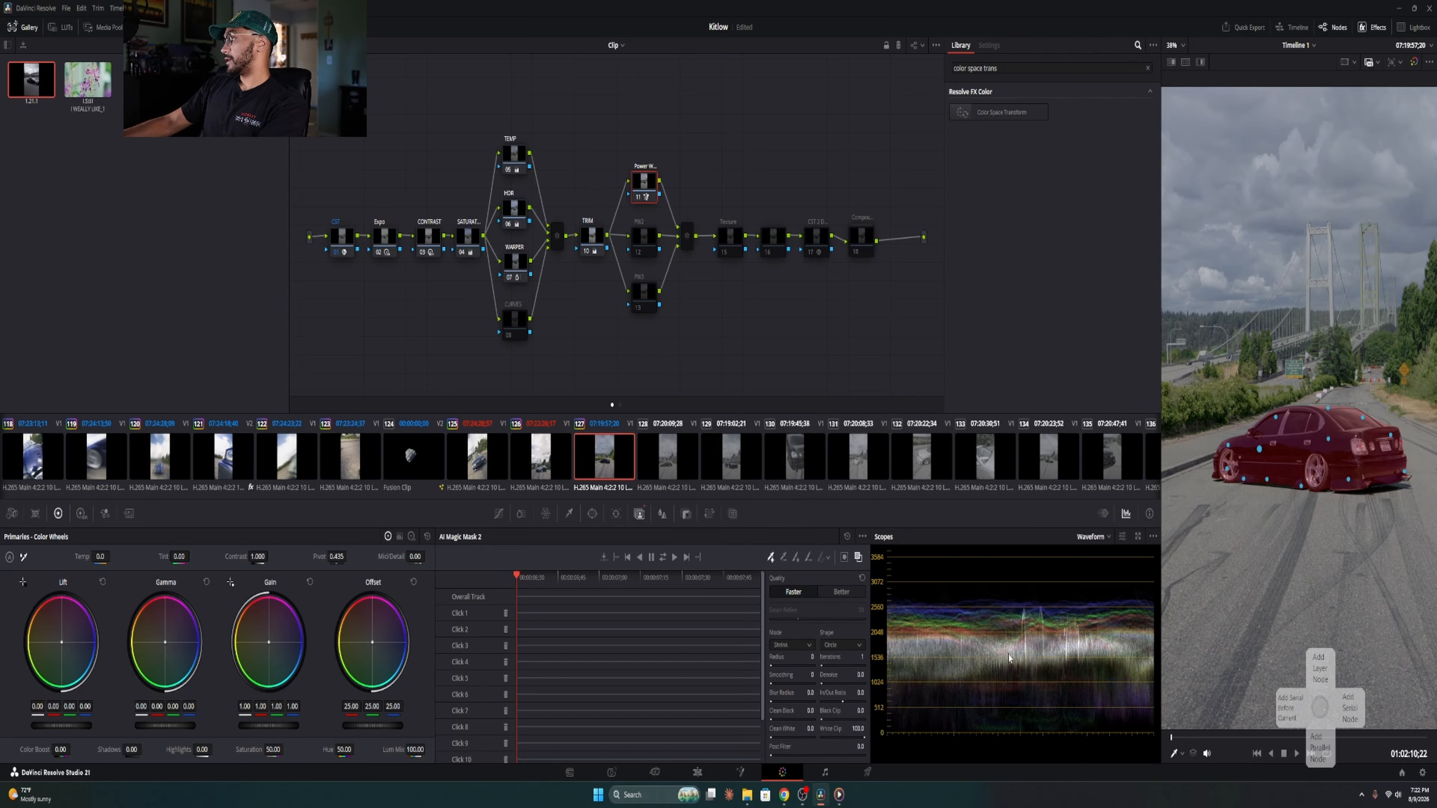
pyautogui.click(844, 558)
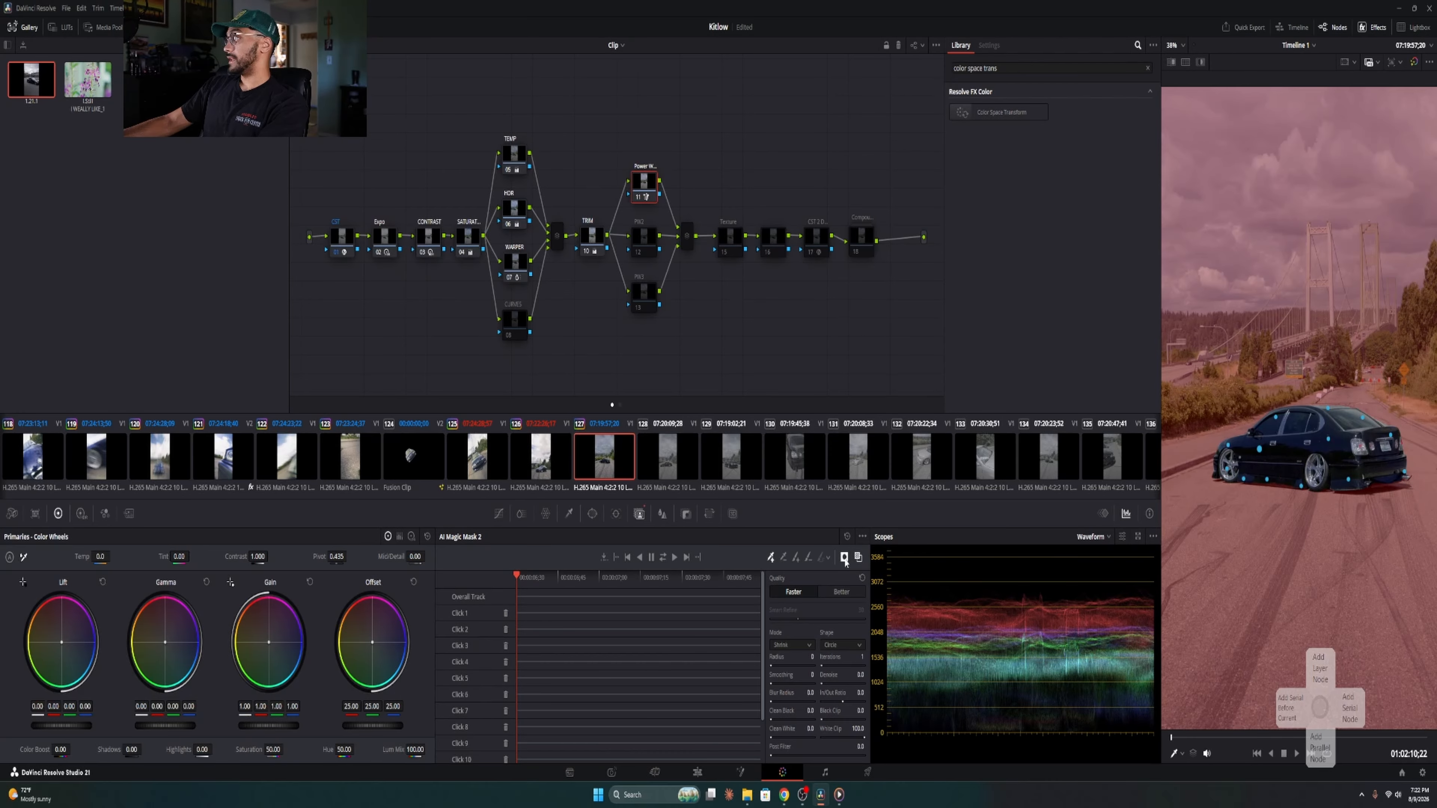
pyautogui.click(845, 558)
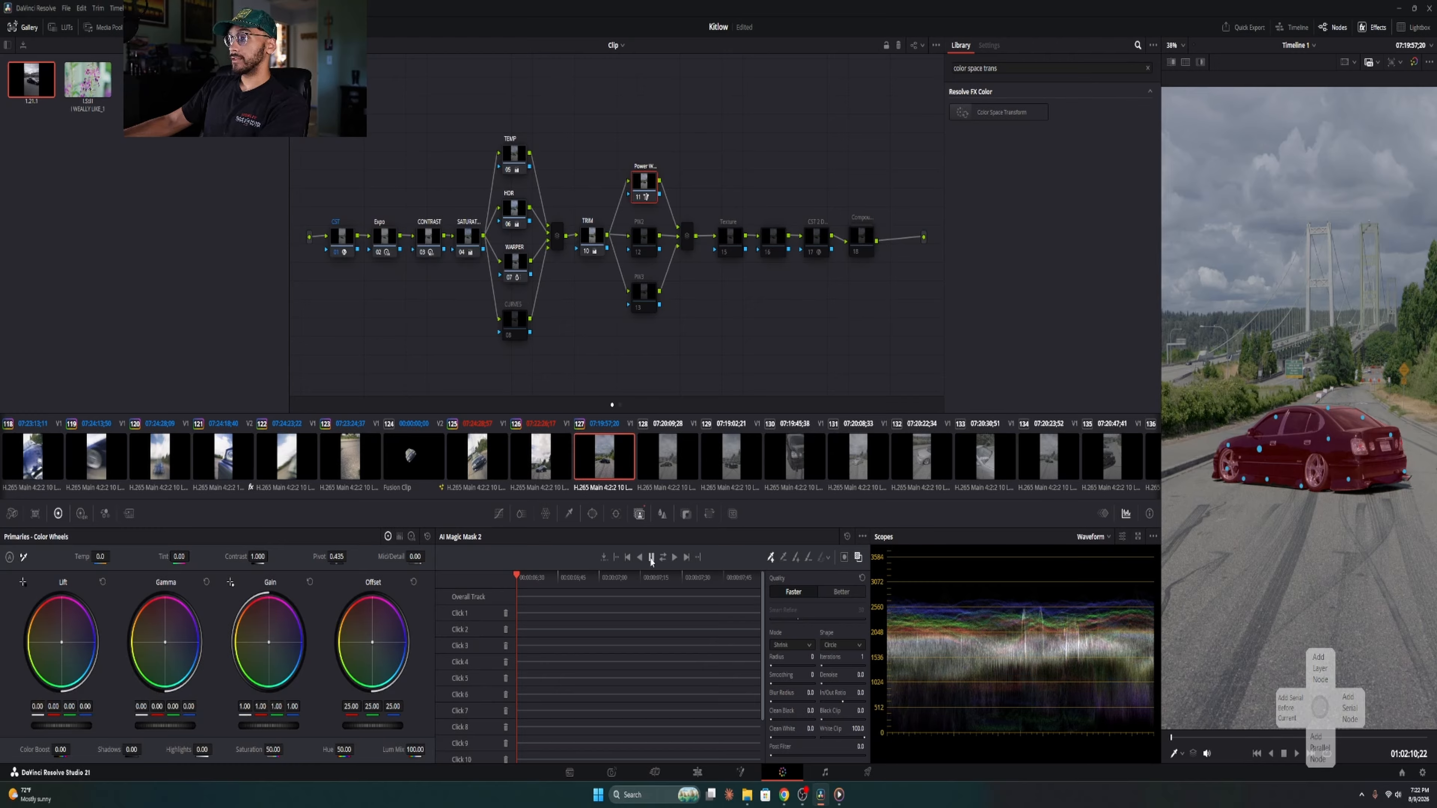
# Step: Track the car mask forward and backward through the clip, check it at an earlier frame, and hide the overlay
pyautogui.click(664, 560)
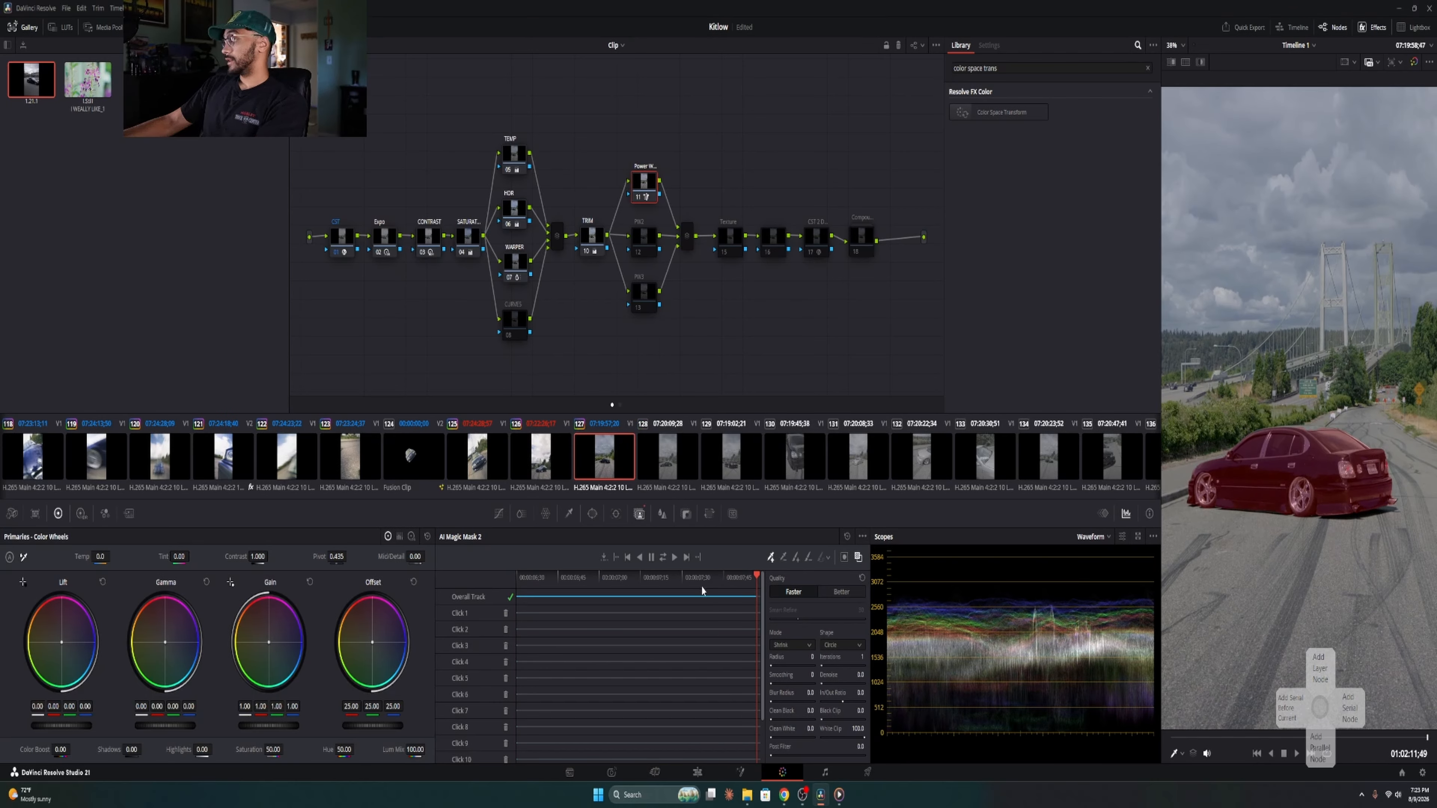
pyautogui.moveTo(679, 577); pyautogui.dragTo(583, 575)
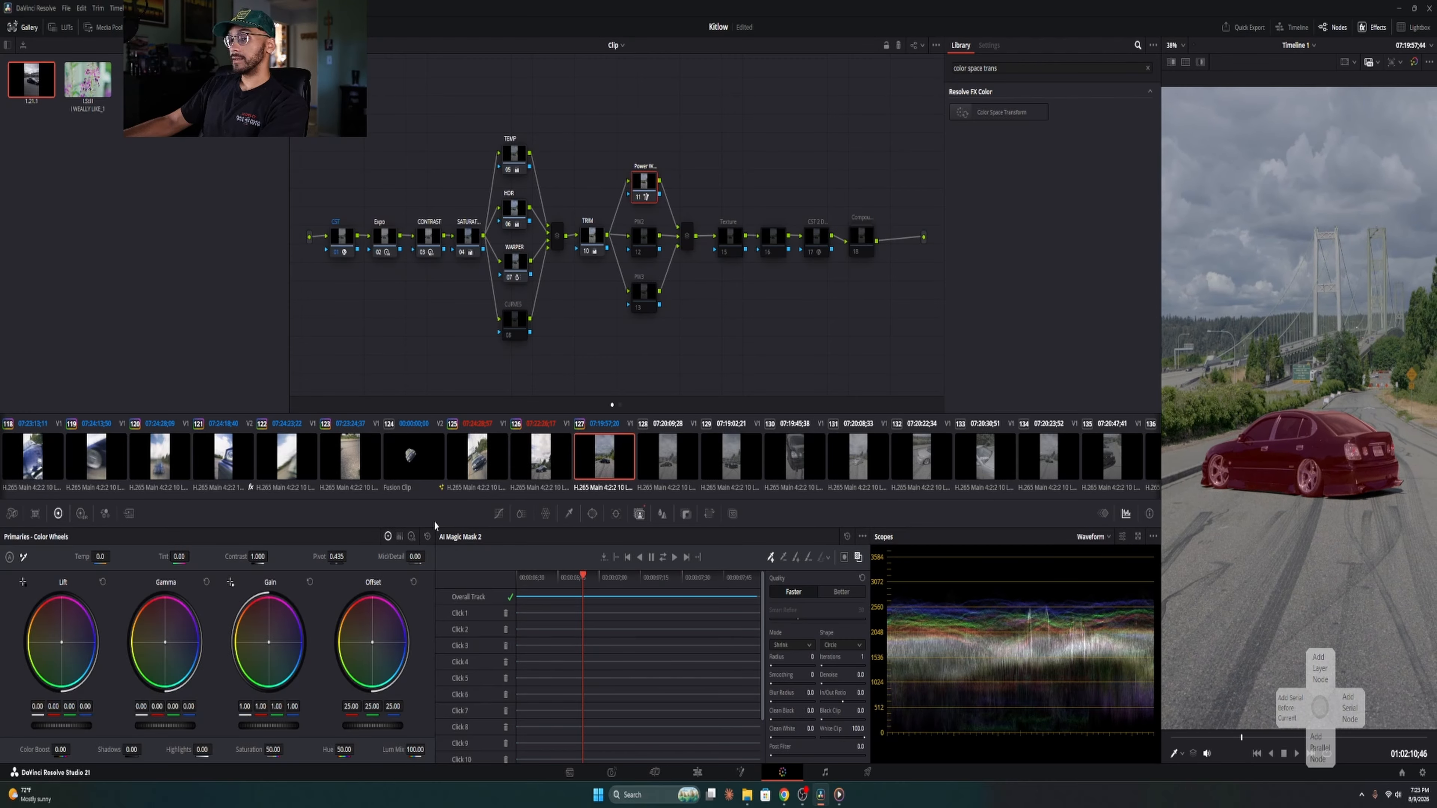
pyautogui.click(858, 558)
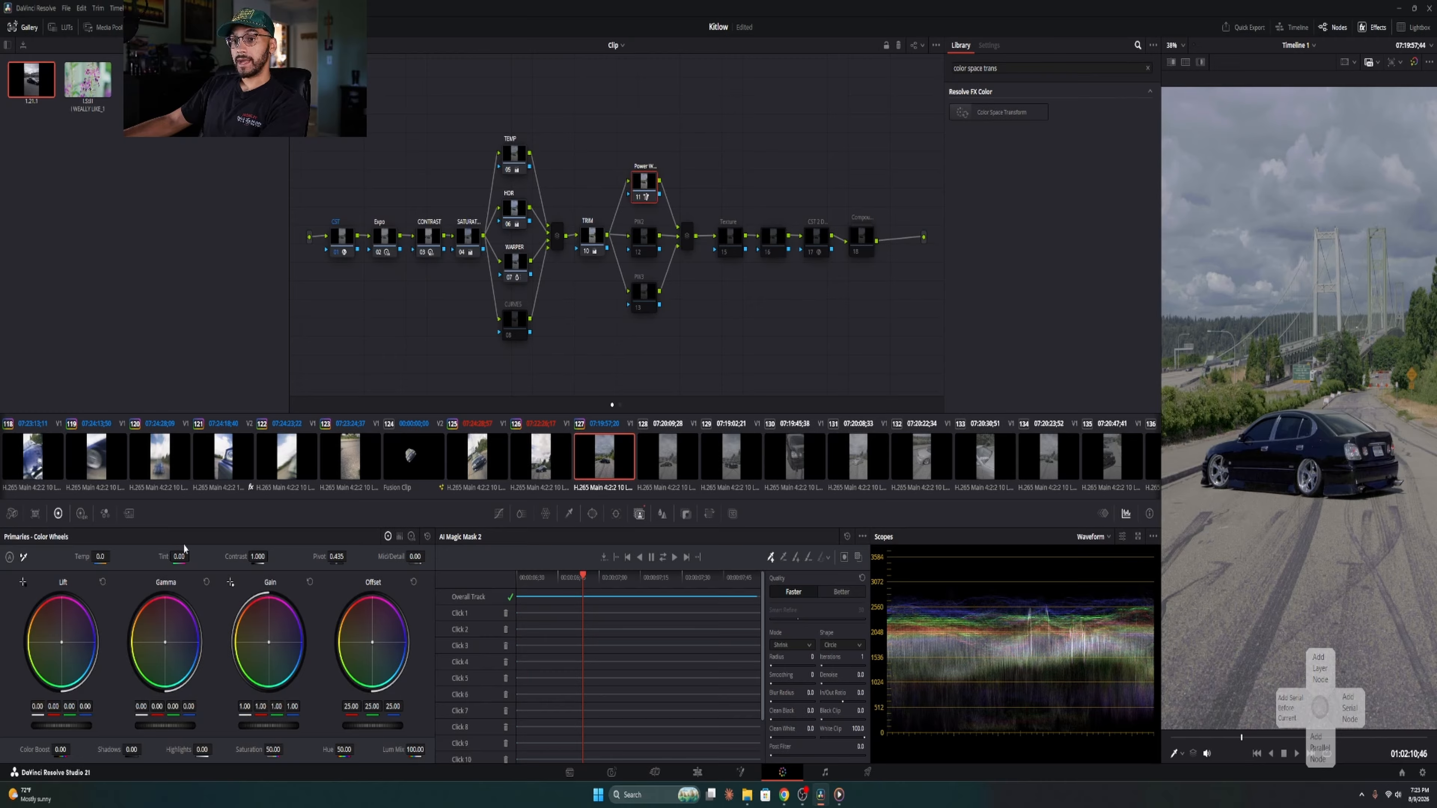
# Step: Try a temperature of -80.0 on the masked car and reset it
pyautogui.moveTo(101, 556); pyautogui.dragTo(103, 557)
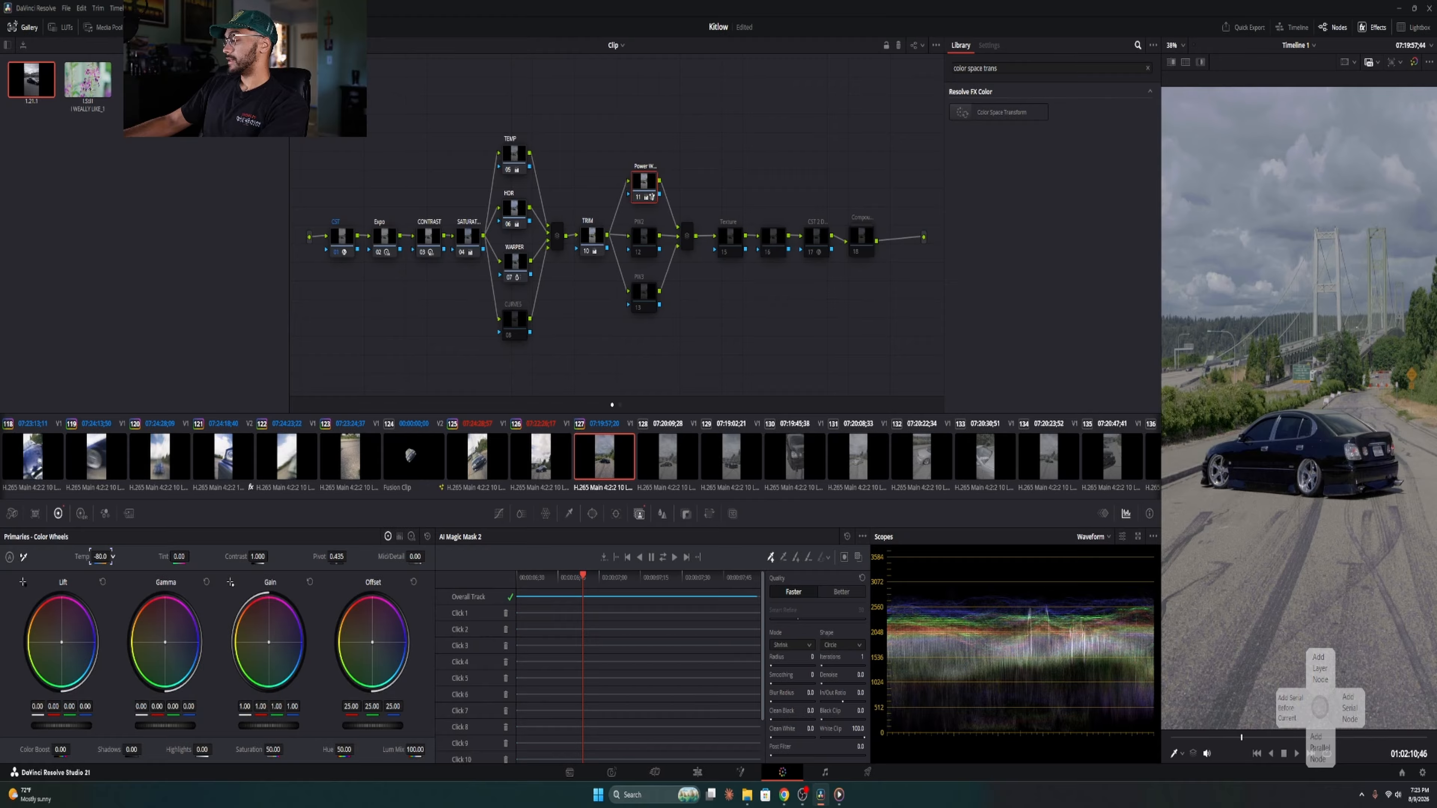
pyautogui.doubleClick(81, 558)
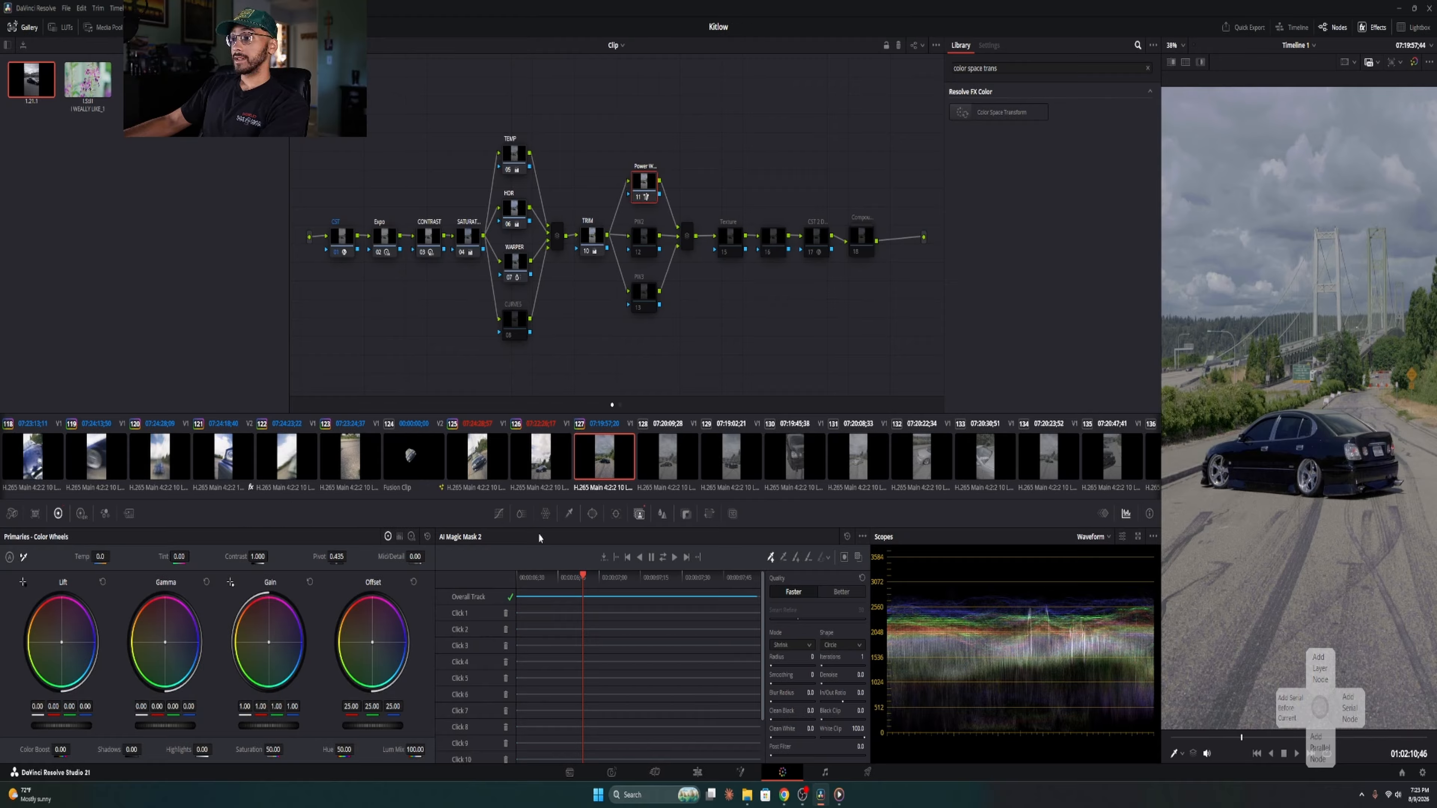
# Step: Set the masked car's blue saturation to 1.74 with Color Slice
pyautogui.click(546, 514)
pyautogui.click(521, 514)
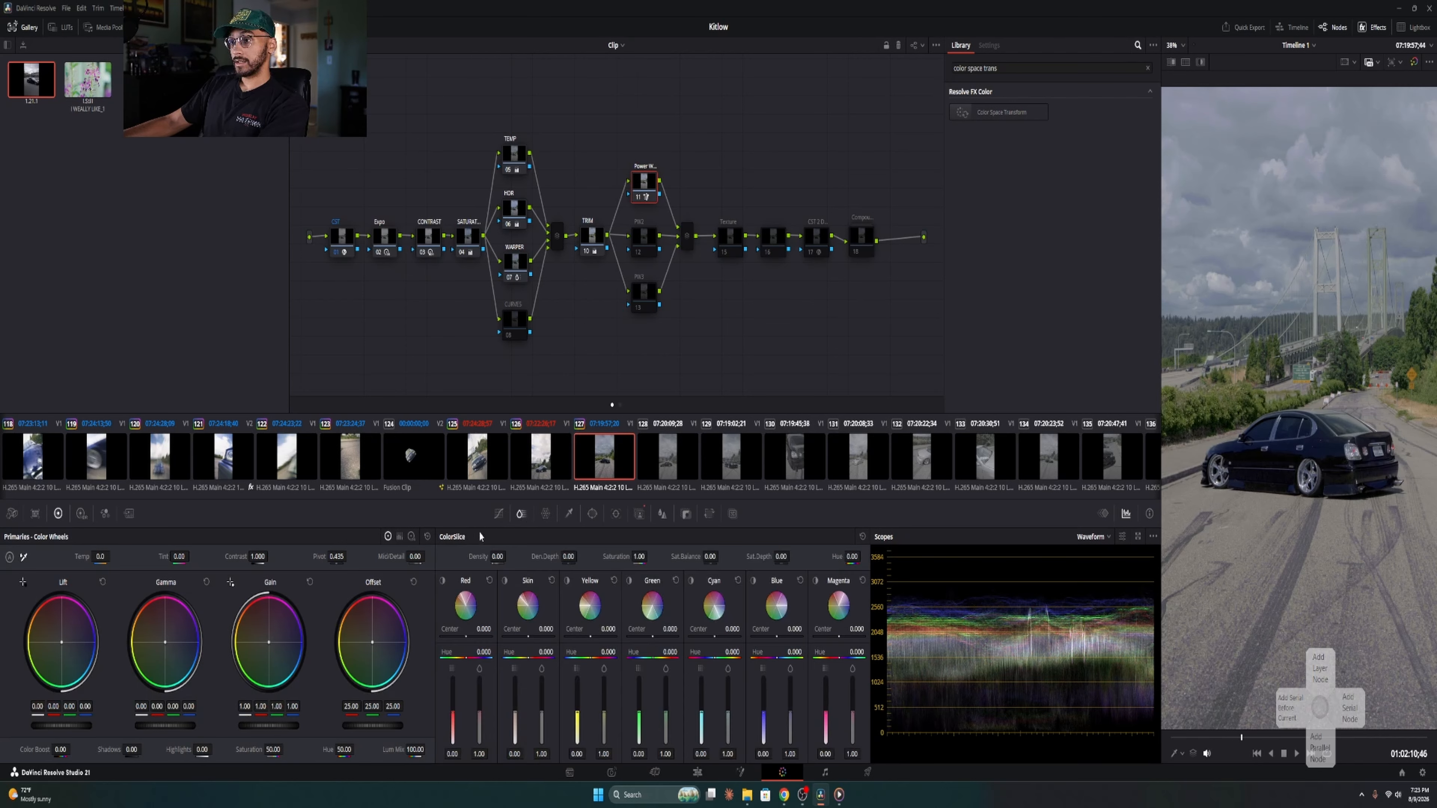
pyautogui.moveTo(789, 711); pyautogui.dragTo(789, 732)
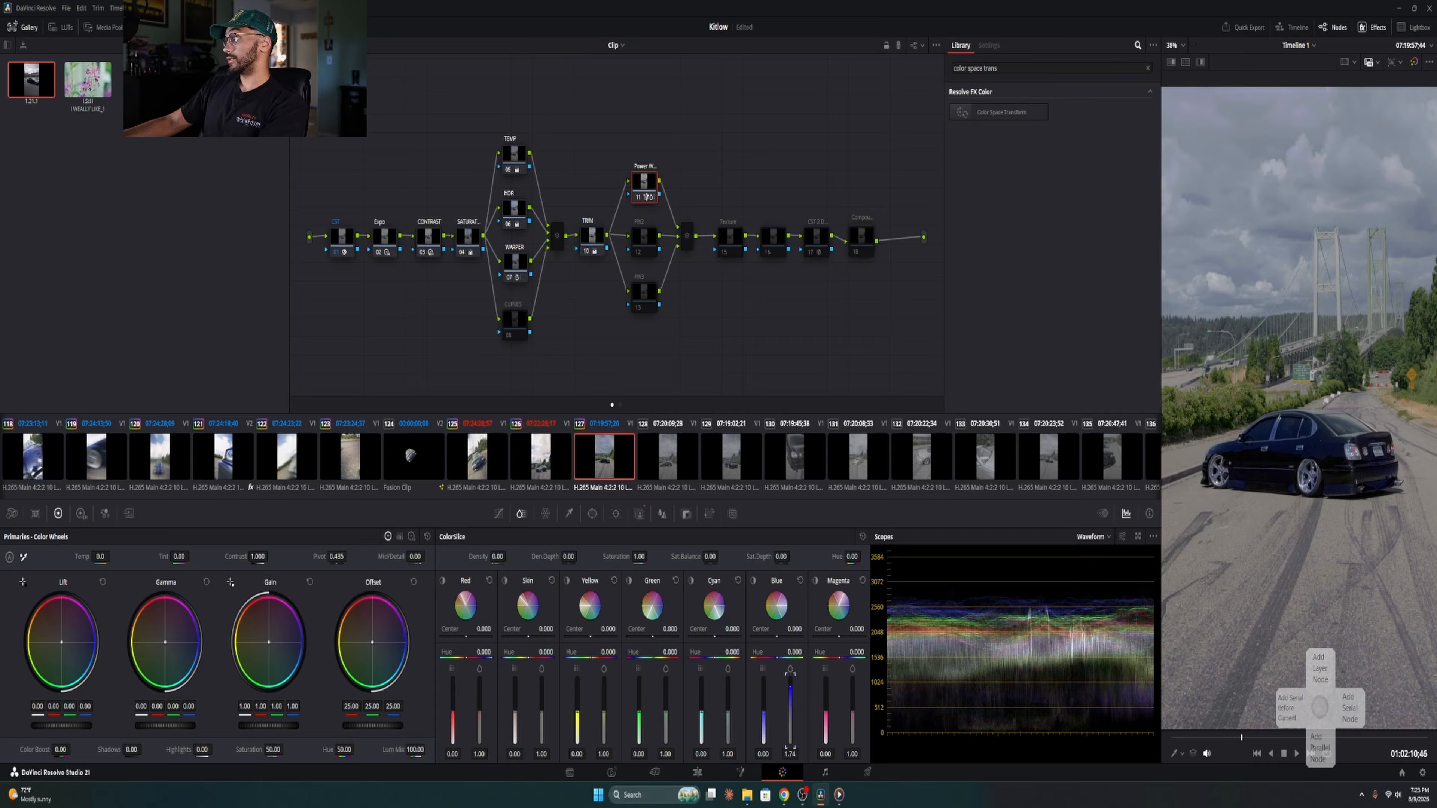
# Step: Reduce the masked car's blue saturation to 0.61 in Color Slice
pyautogui.moveTo(790, 730); pyautogui.dragTo(789, 728)
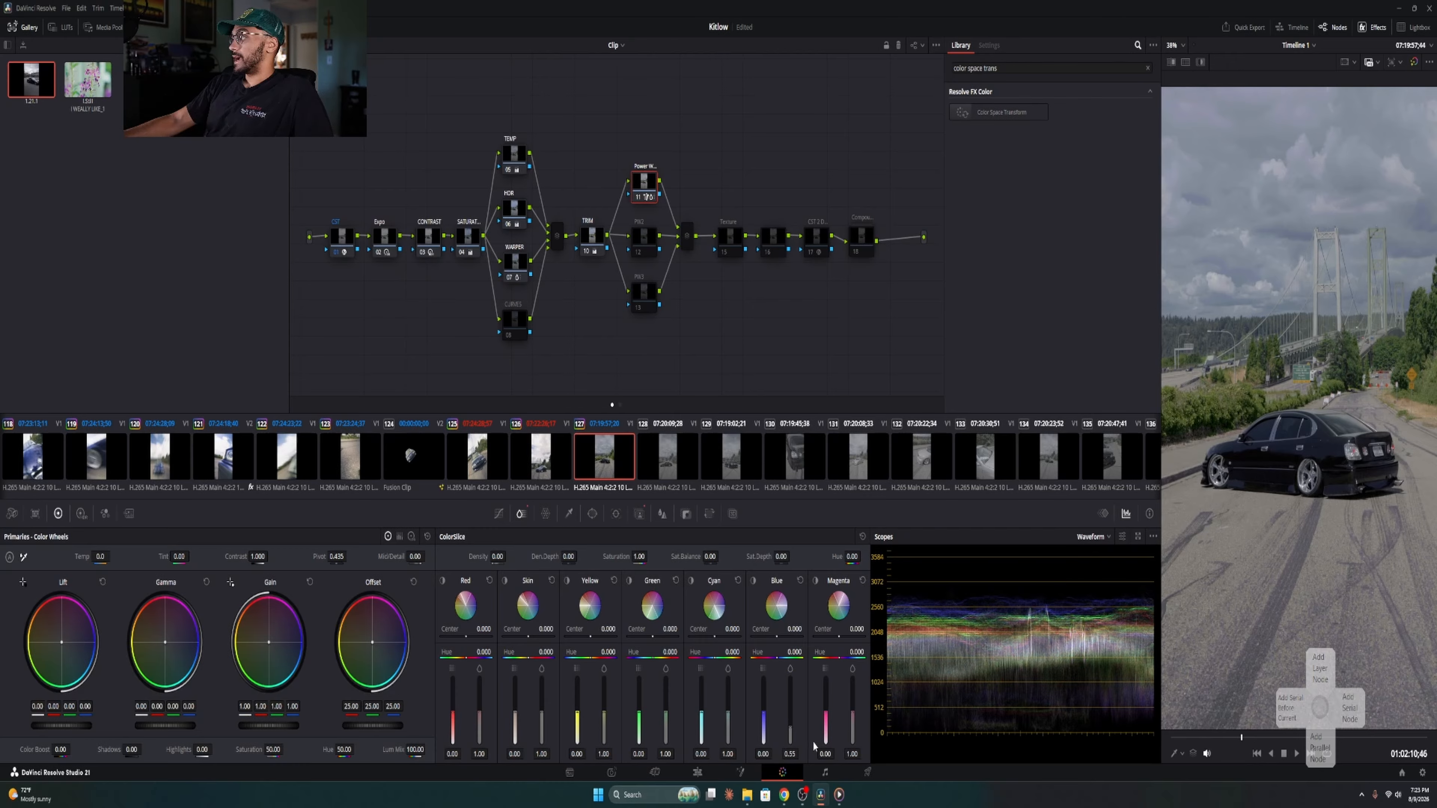
pyautogui.moveTo(791, 735); pyautogui.dragTo(791, 713)
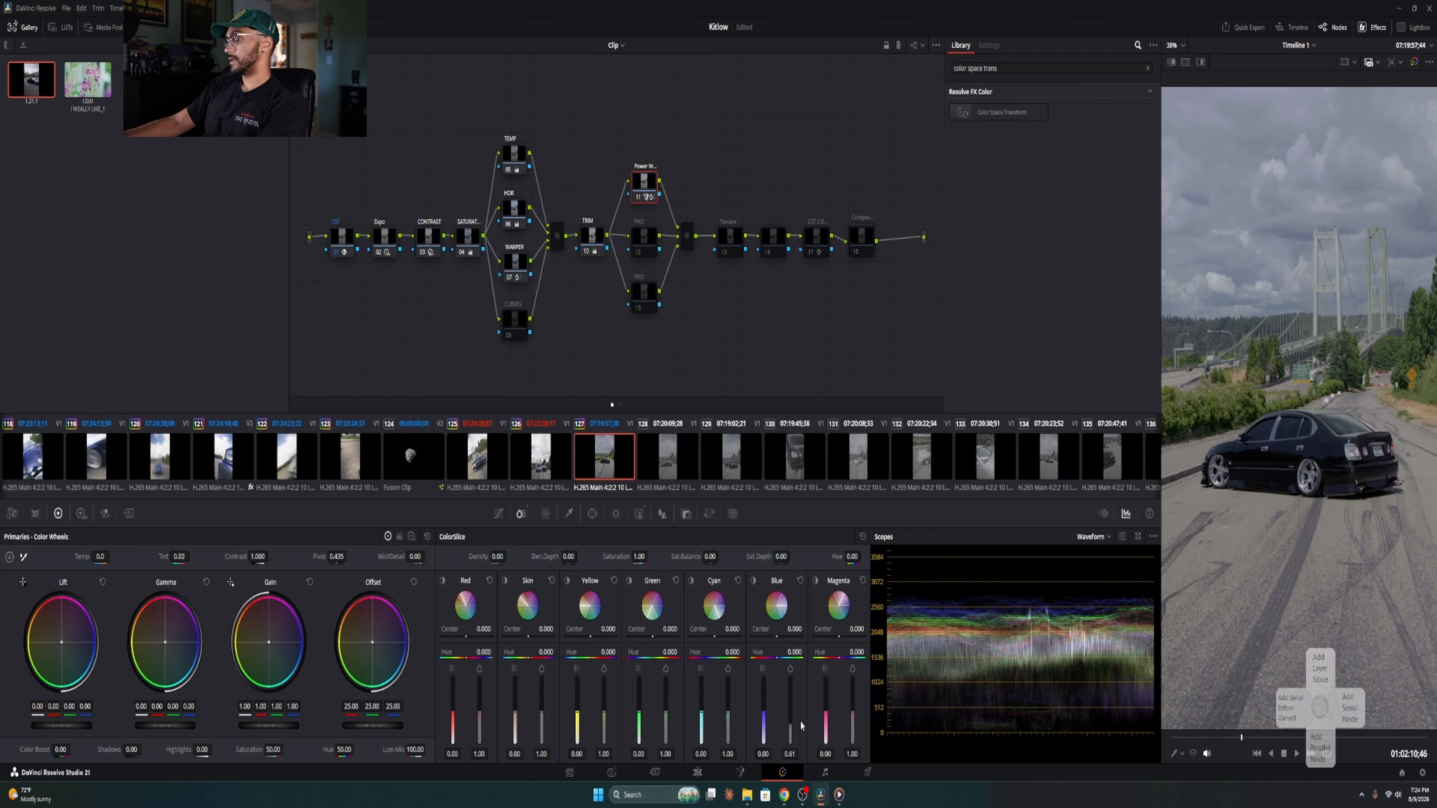
# Step: Place a gradient window over the sky on the second power window node and lower its HDR global exposure to -0.97
pyautogui.click(643, 238)
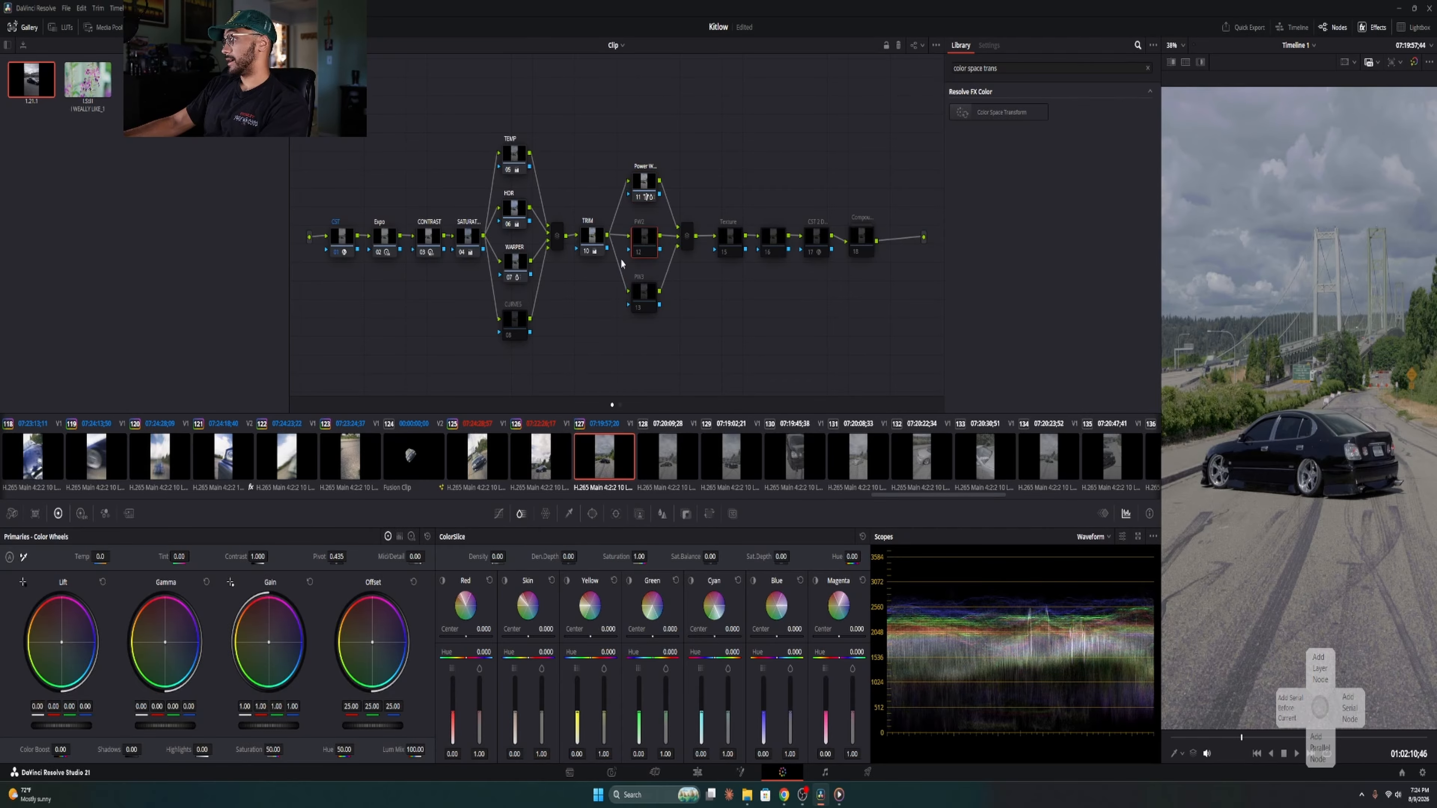
pyautogui.scroll(-3, 1234, 250)
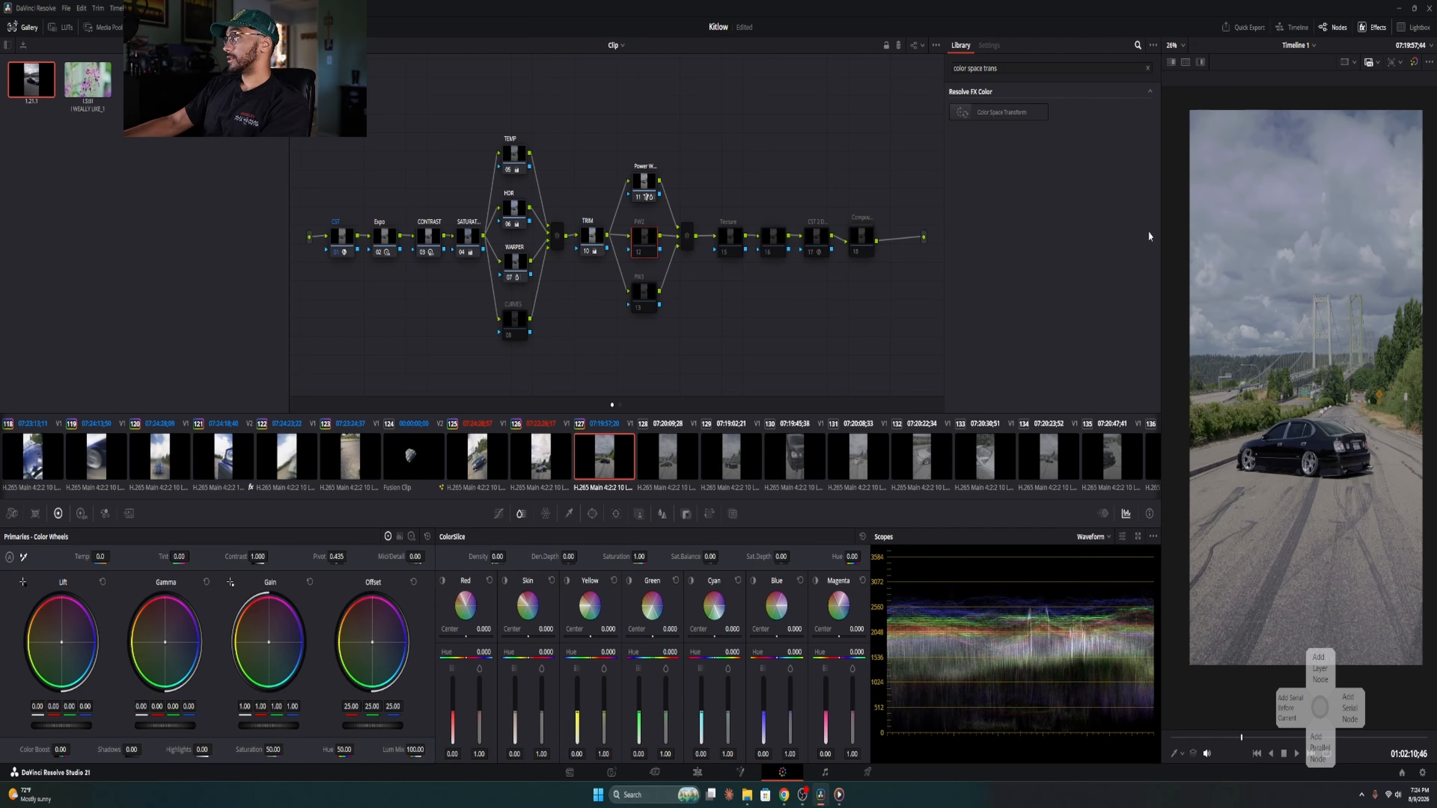
pyautogui.click(592, 514)
pyautogui.click(453, 707)
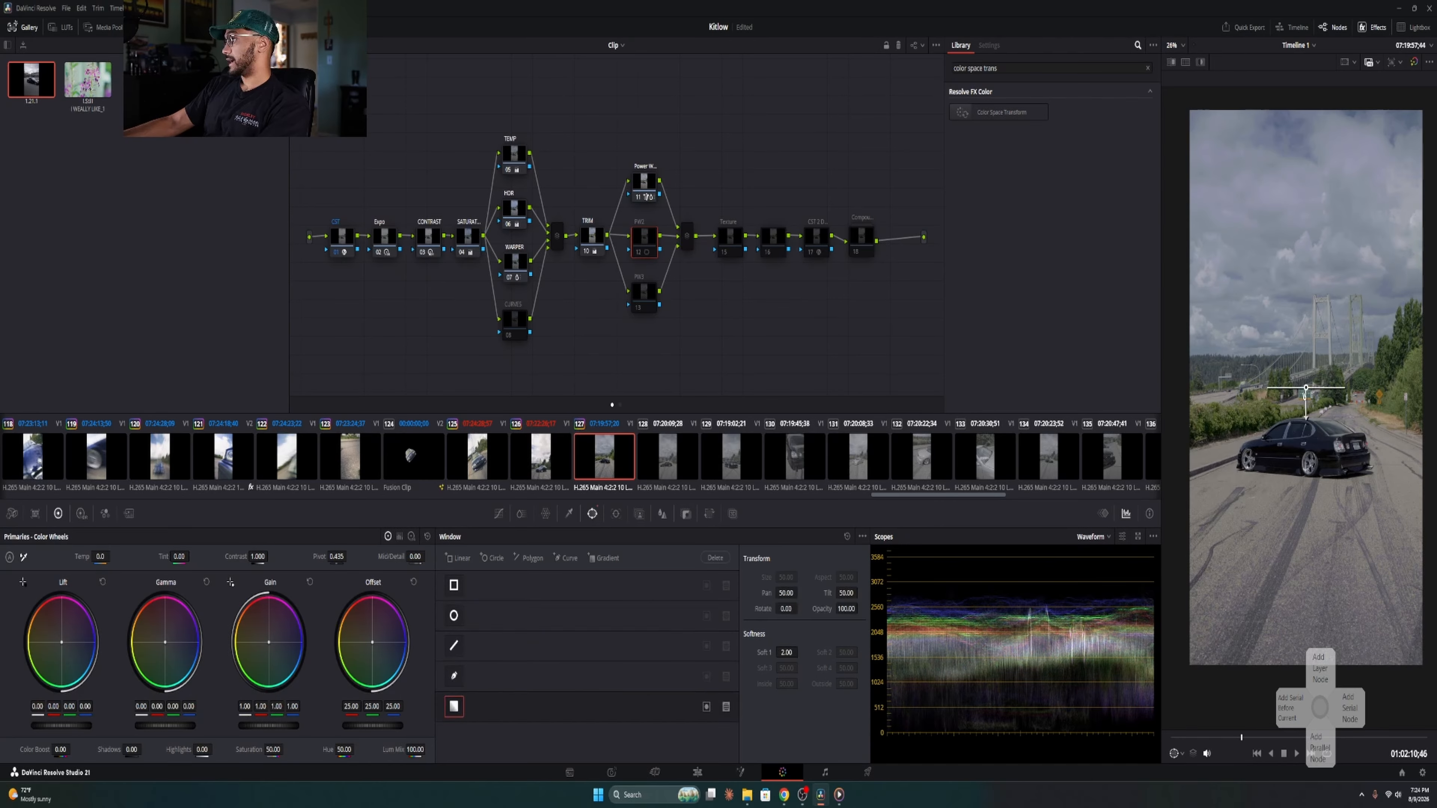
pyautogui.moveTo(1306, 390); pyautogui.dragTo(1314, 353)
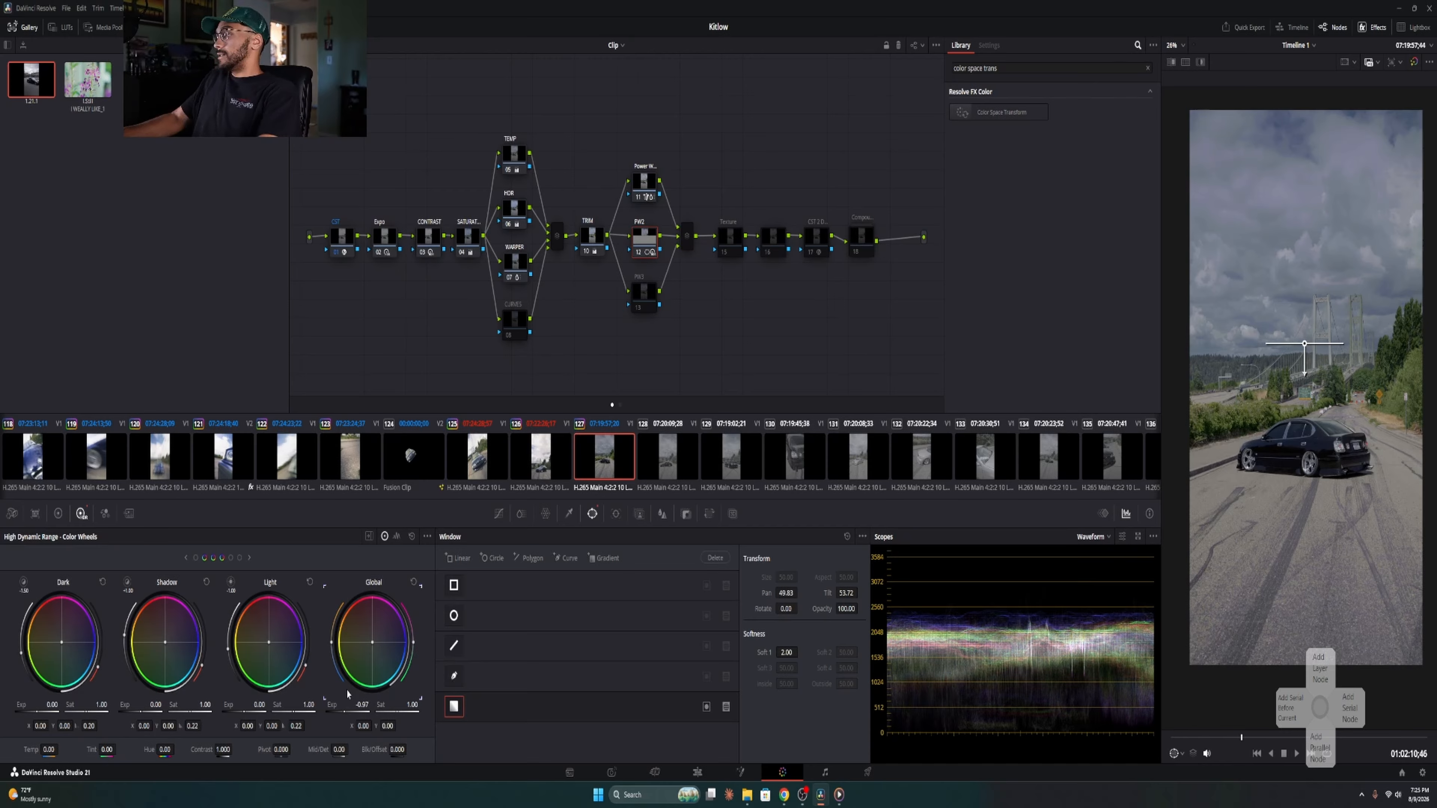
pyautogui.click(801, 794)
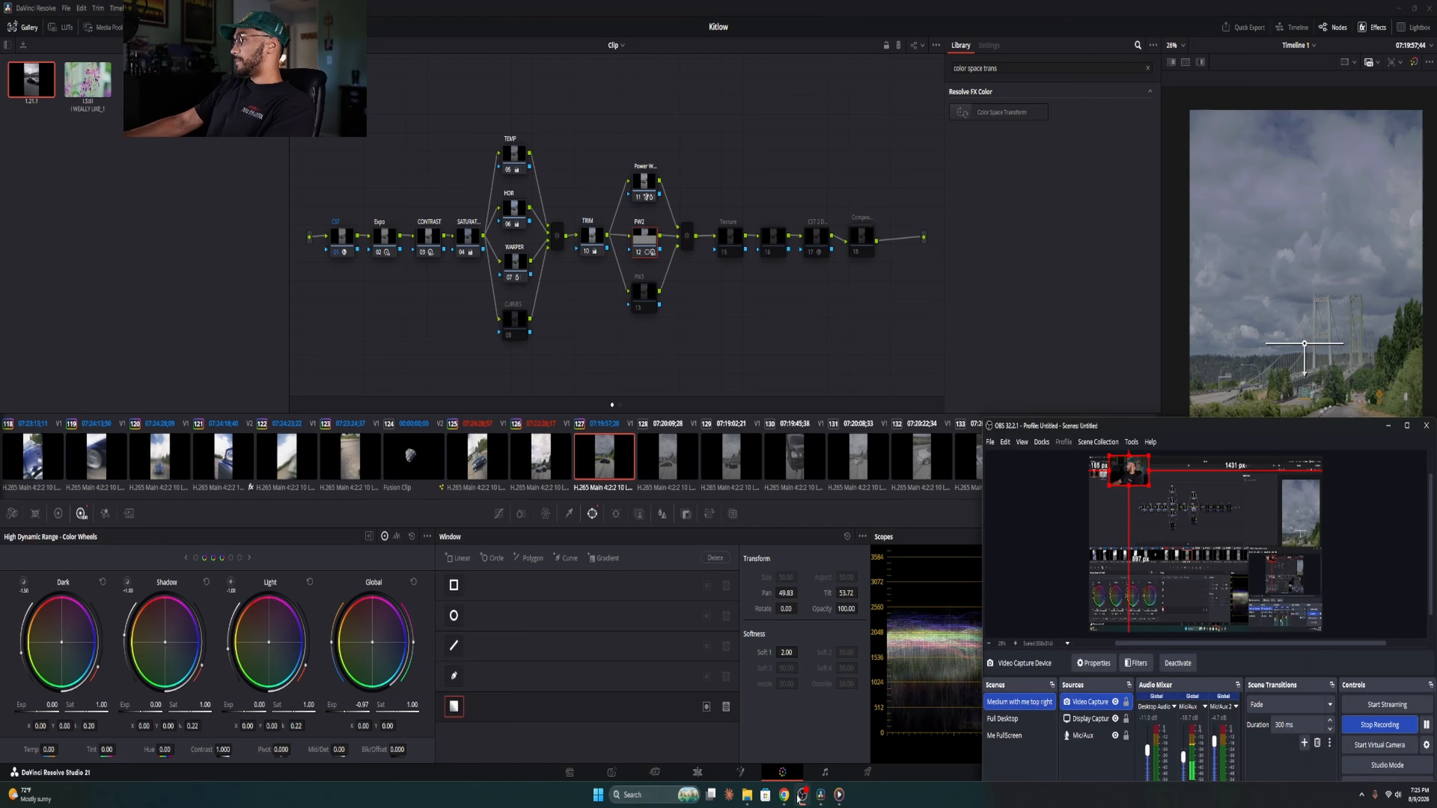
pyautogui.click(801, 795)
pyautogui.moveTo(1305, 343)
pyautogui.mouseDown()
pyautogui.moveTo(1283, 144)
pyautogui.moveTo(1326, 358)
pyautogui.moveTo(1302, 387)
pyautogui.moveTo(1313, 346)
pyautogui.mouseUp()
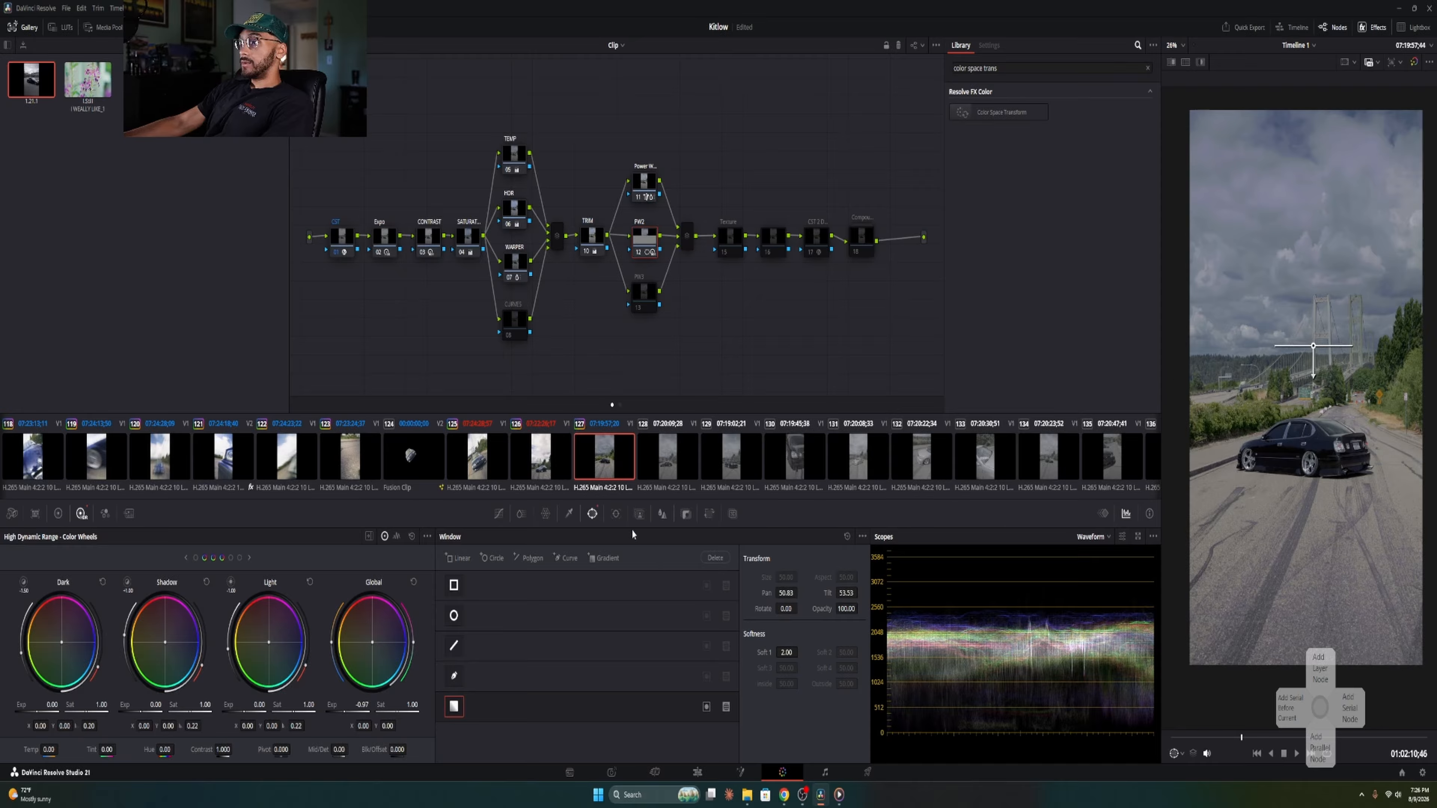
# Step: Track the sky gradient window forward and in reverse, and reset the second power window node
pyautogui.click(616, 514)
pyautogui.click(485, 558)
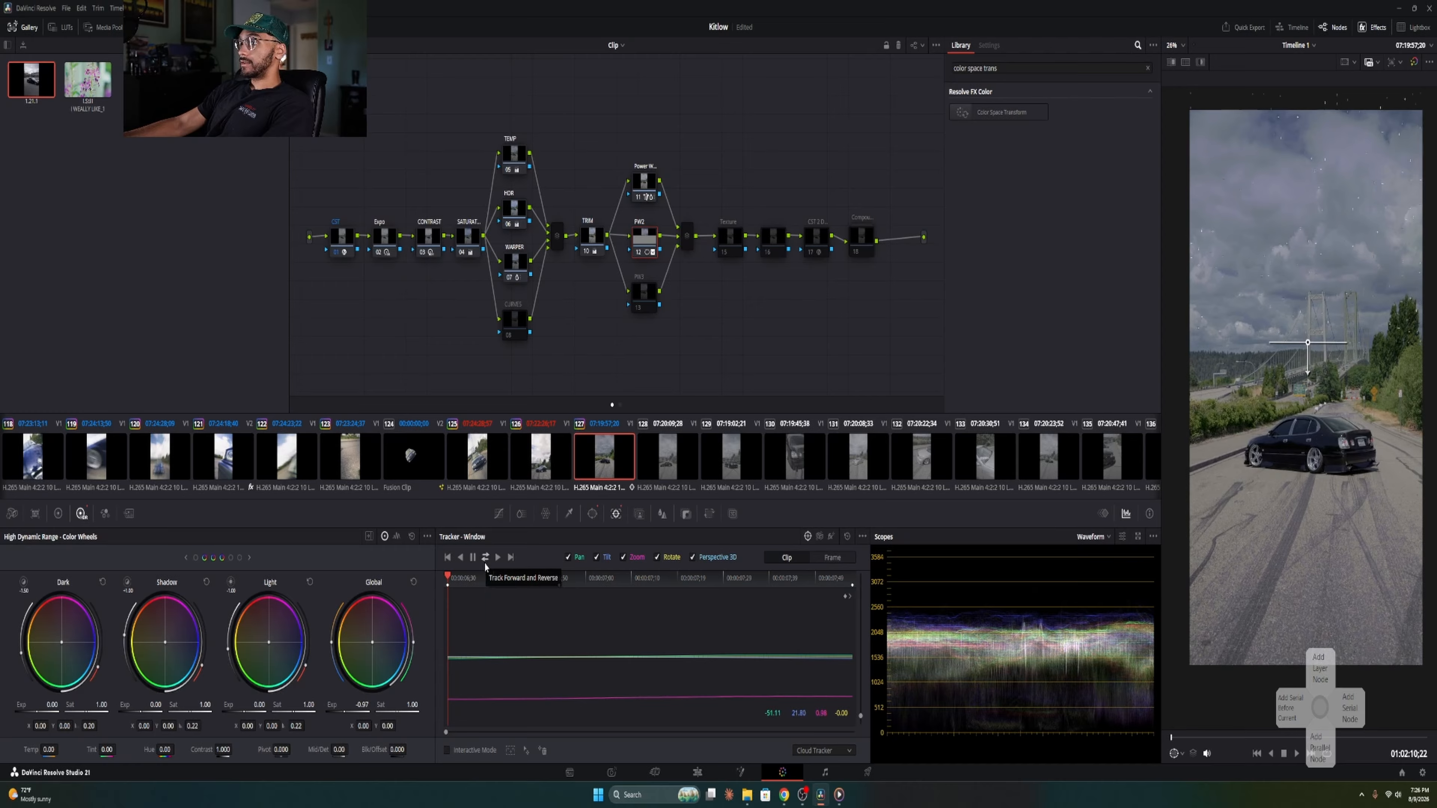
pyautogui.rightClick(651, 249)
pyautogui.click(674, 253)
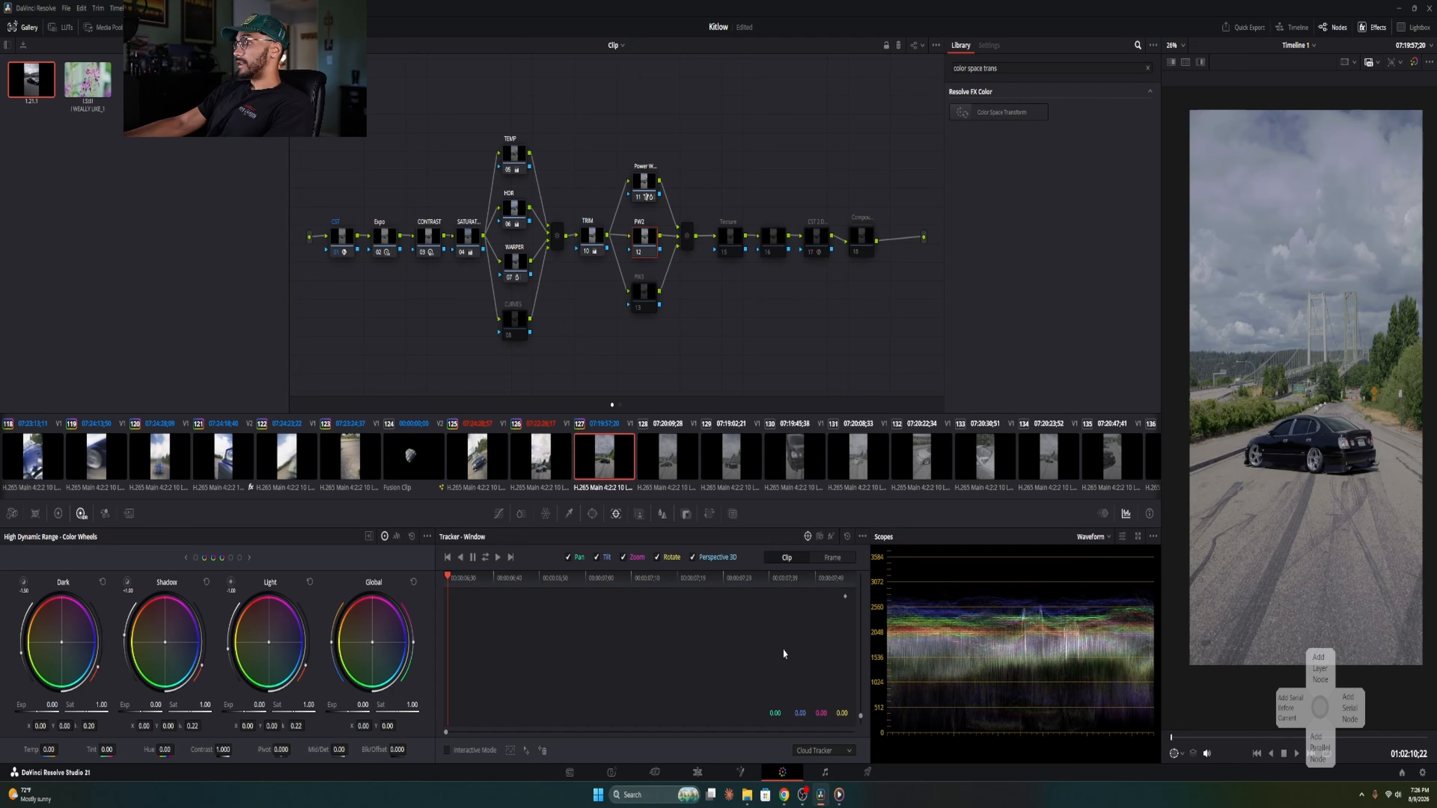
# Step: Enable the output Color Space Transform node near the end of the node tree
pyautogui.click(513, 210)
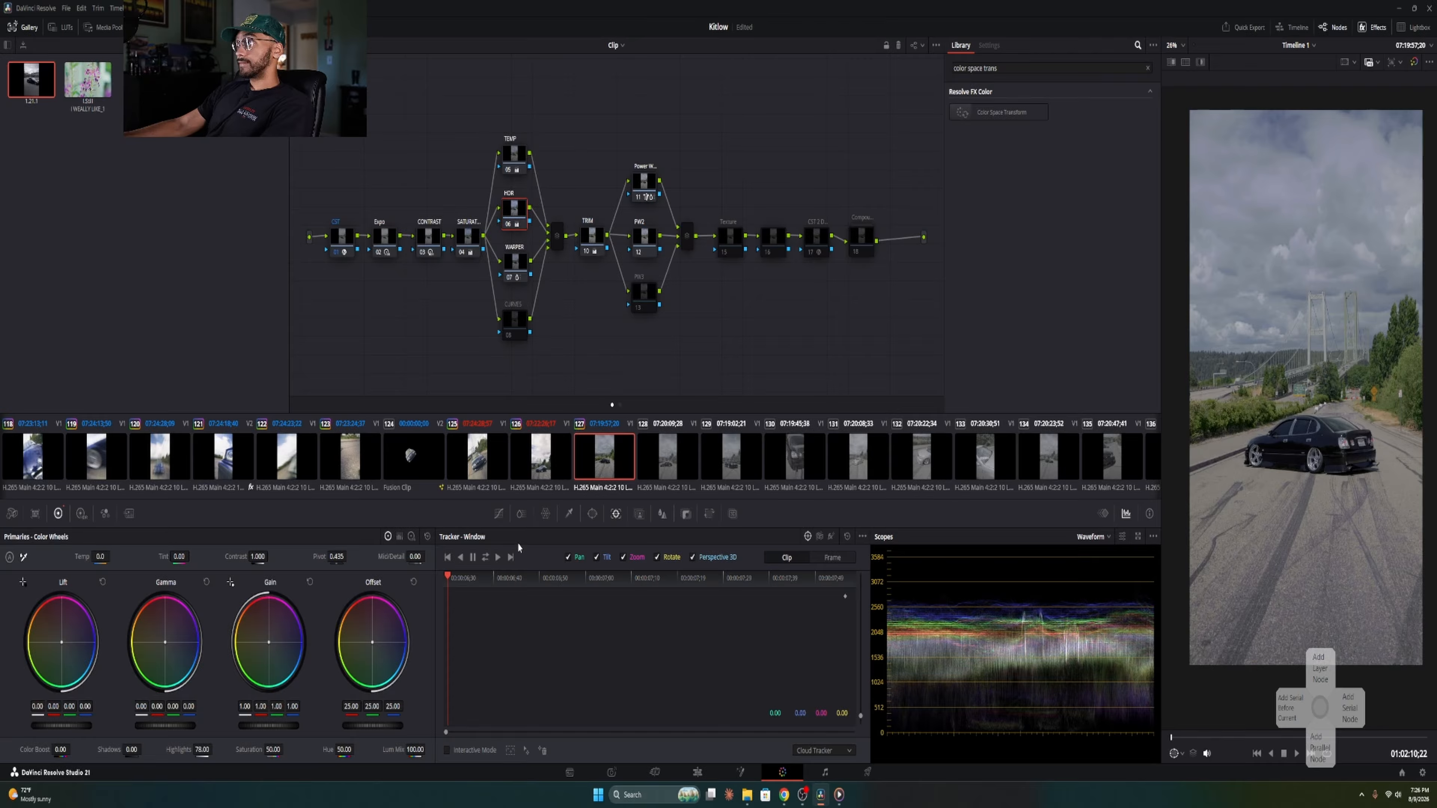
pyautogui.click(735, 243)
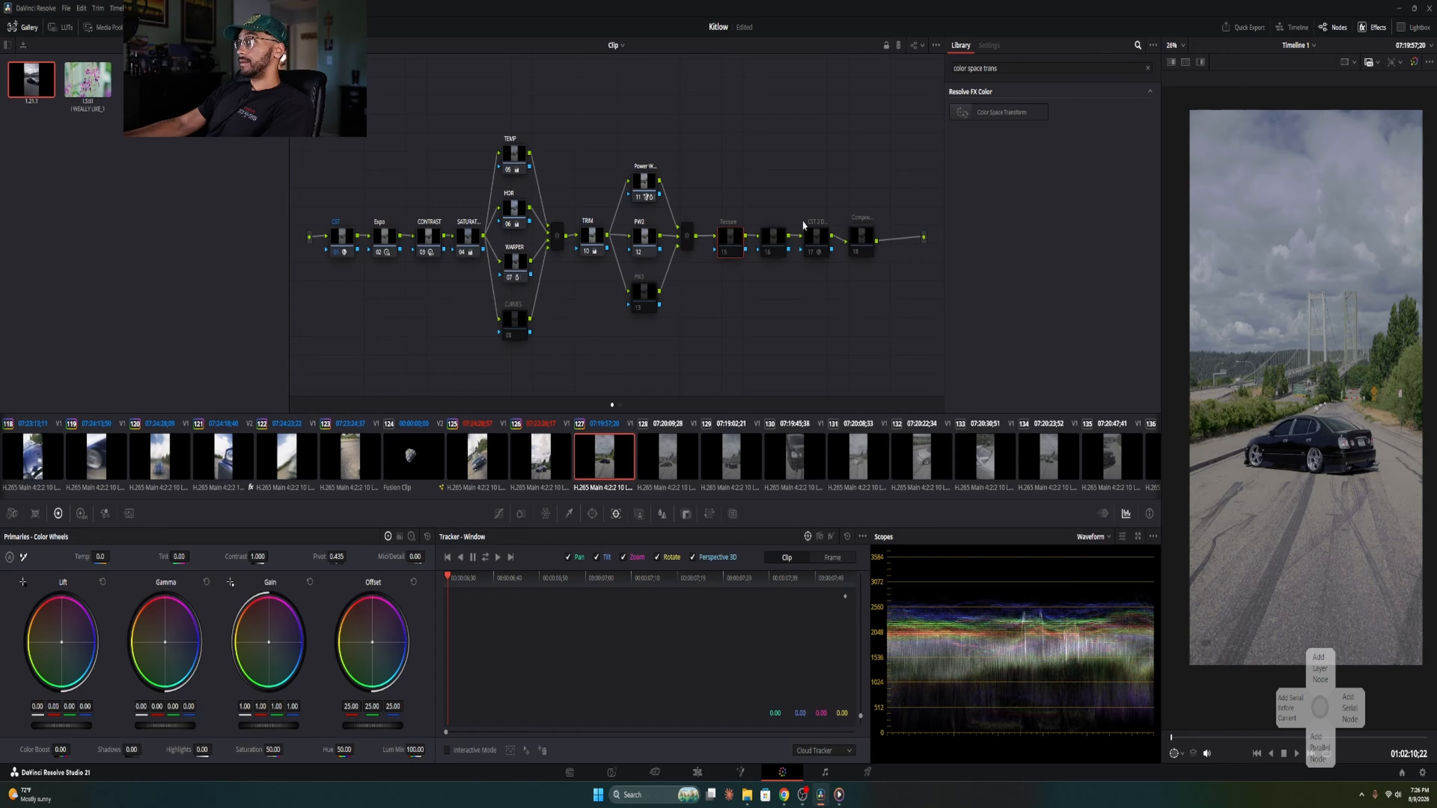
pyautogui.click(814, 236)
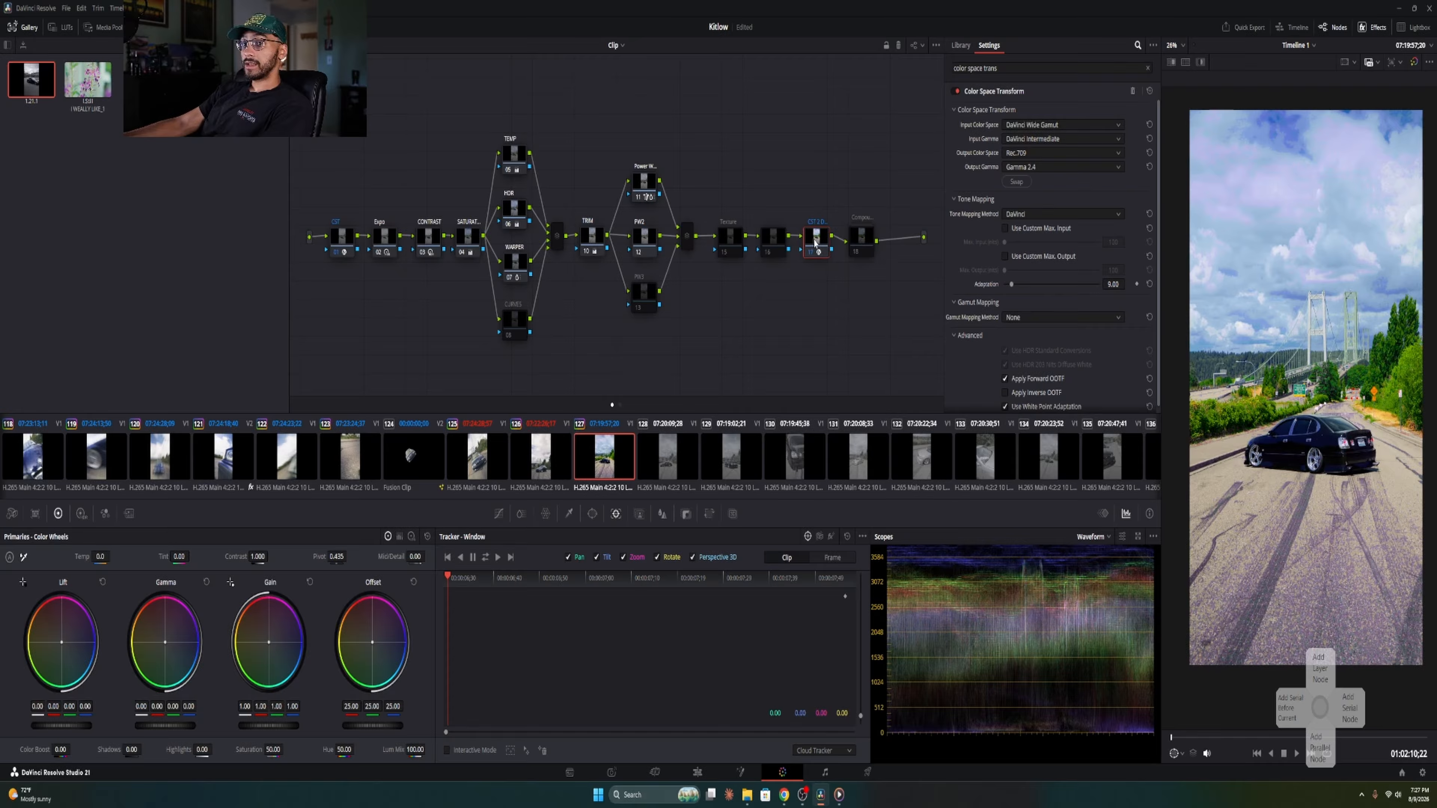
# Step: On the saturation node, lower the offset to 22.00 and reduce the gain to tame the brightened image
pyautogui.click(467, 244)
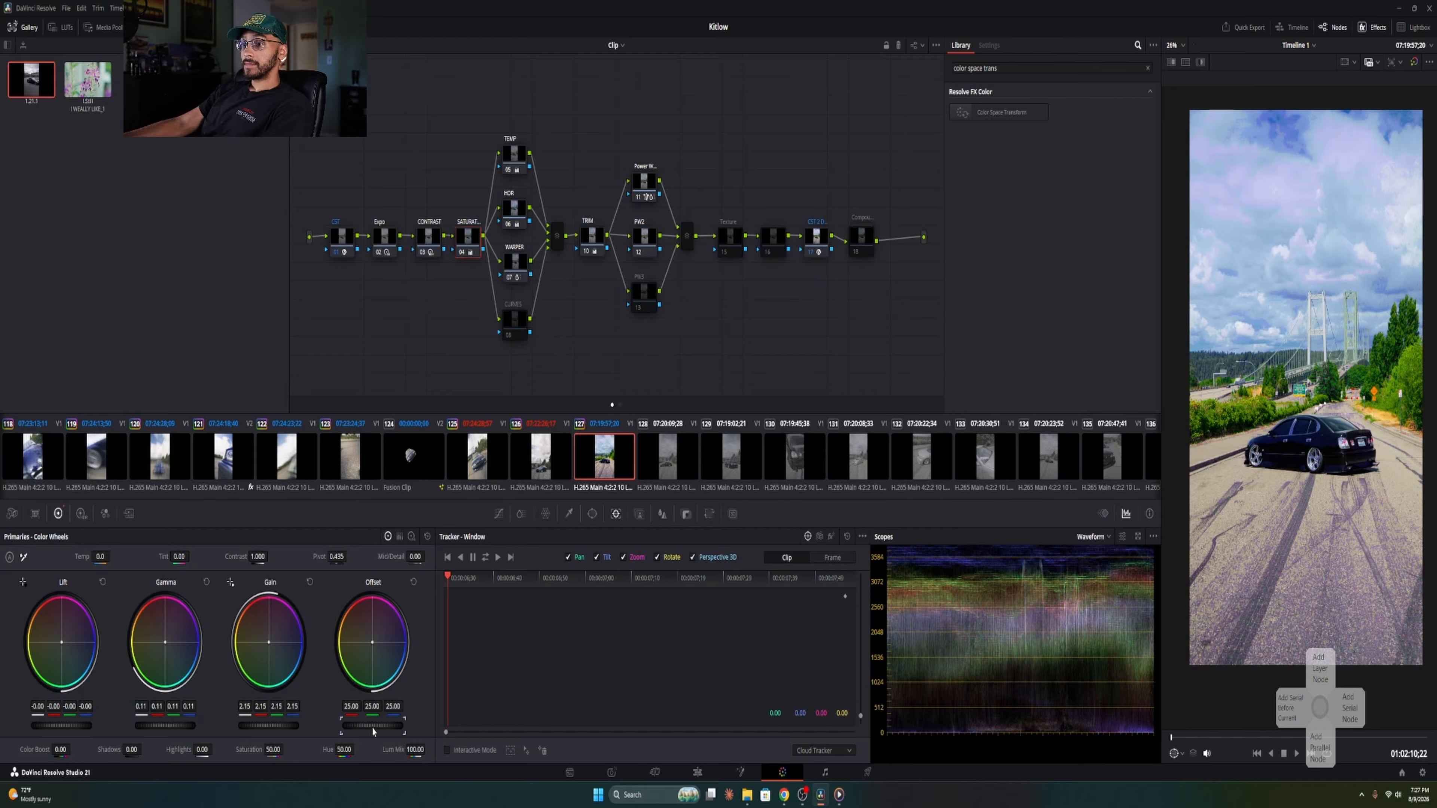
pyautogui.moveTo(372, 726); pyautogui.dragTo(368, 726)
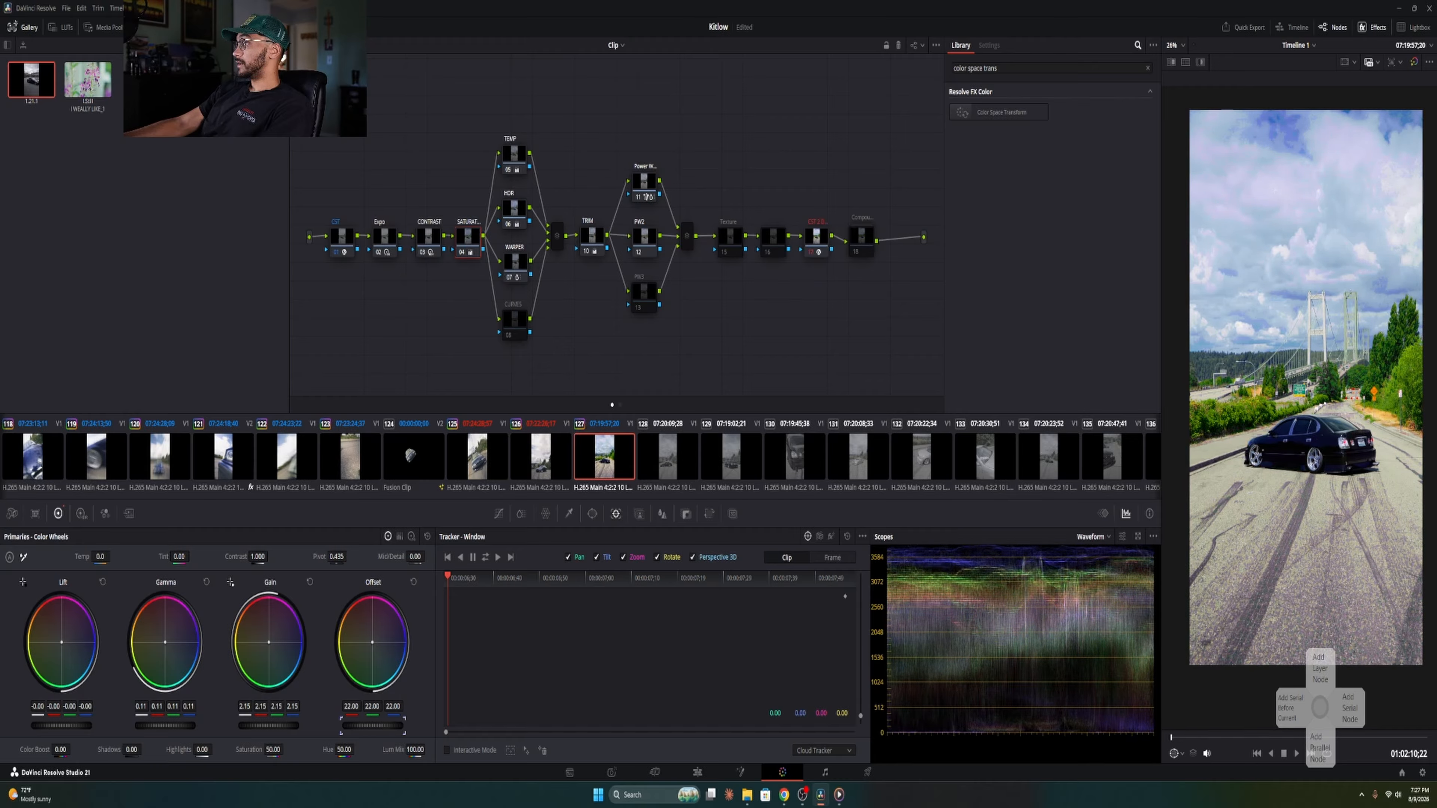
pyautogui.moveTo(271, 726); pyautogui.dragTo(267, 725)
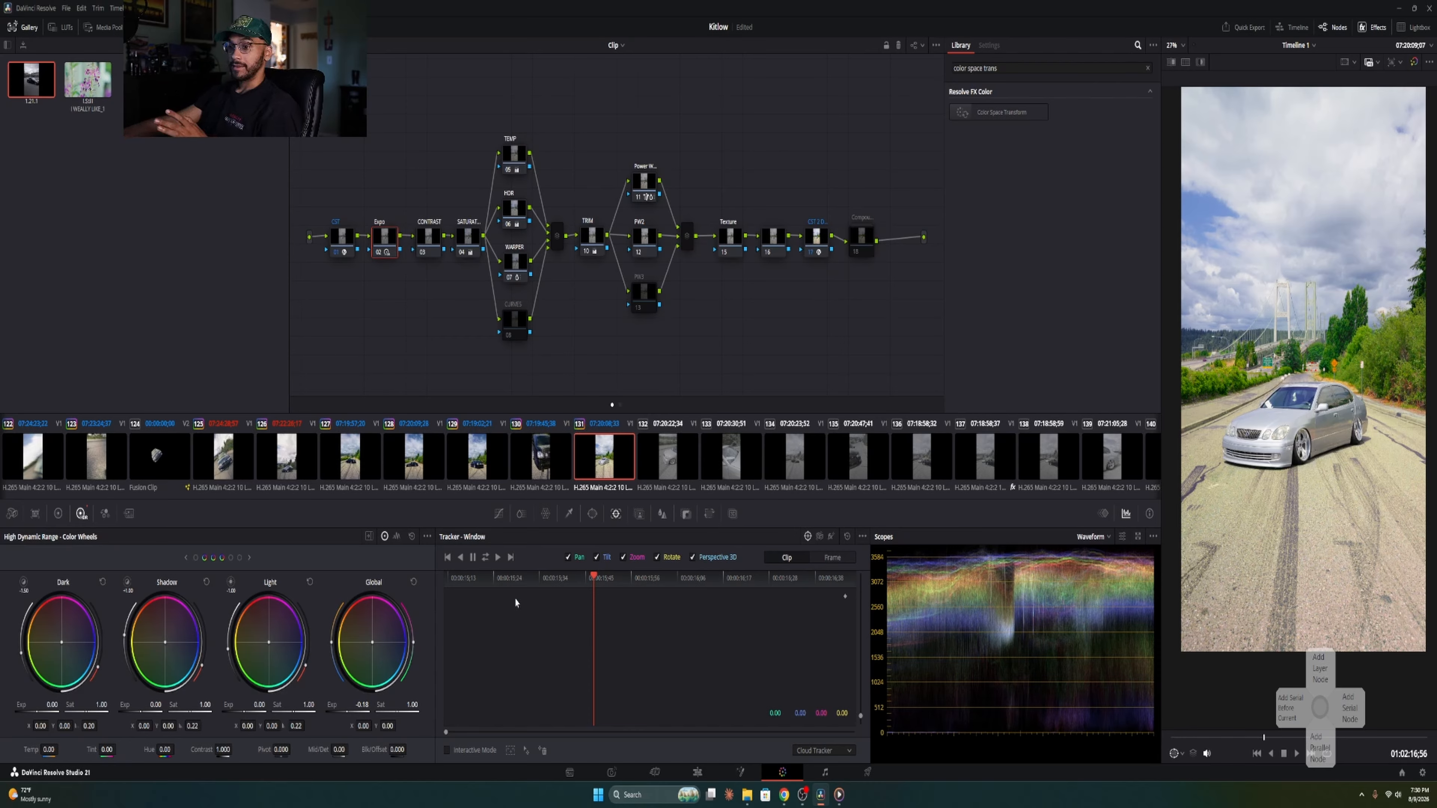
# Step: Copy the finished grade from clip 131 onto clips 132 and 133
pyautogui.hotkey('ctrl', 'z')
pyautogui.click(679, 459)
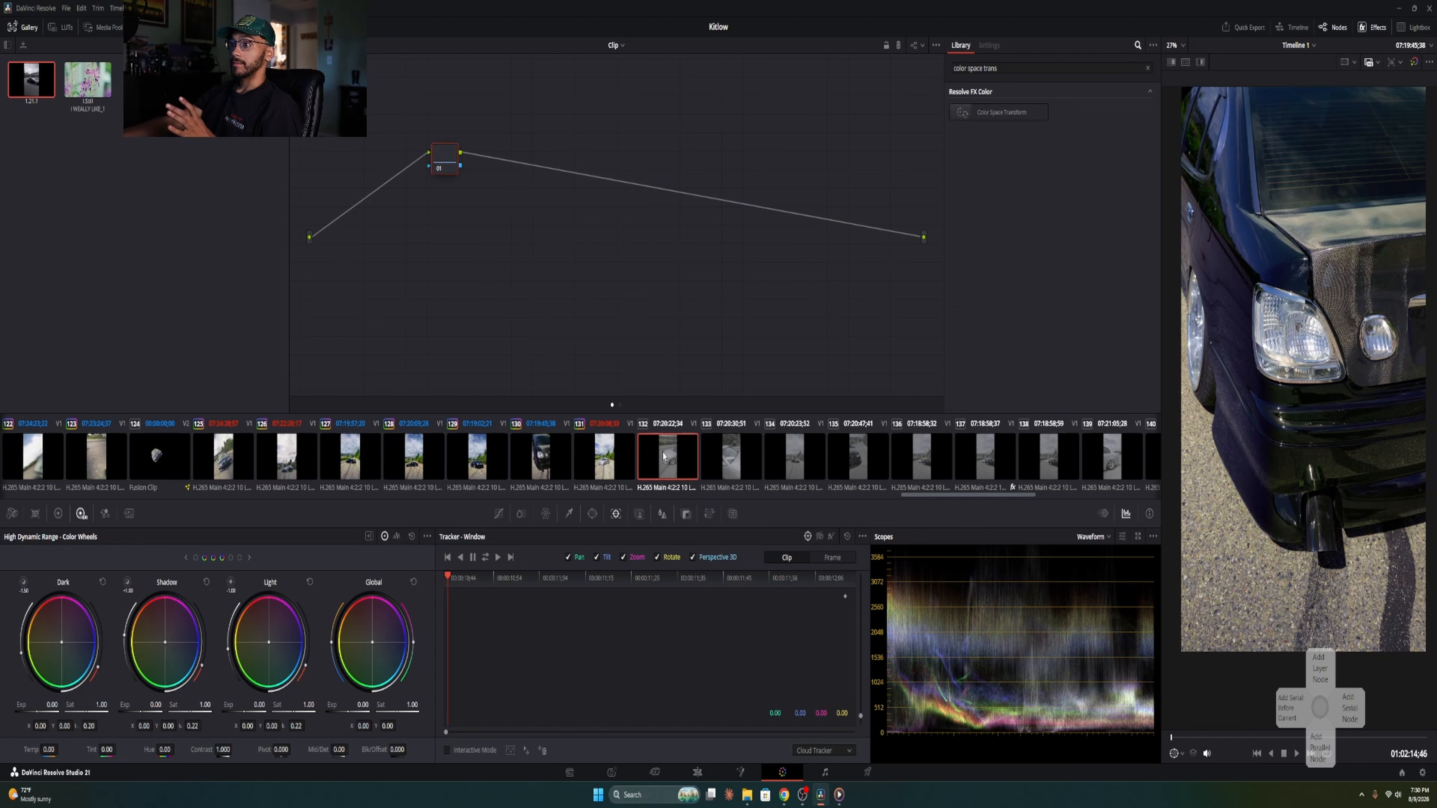
pyautogui.click(731, 461)
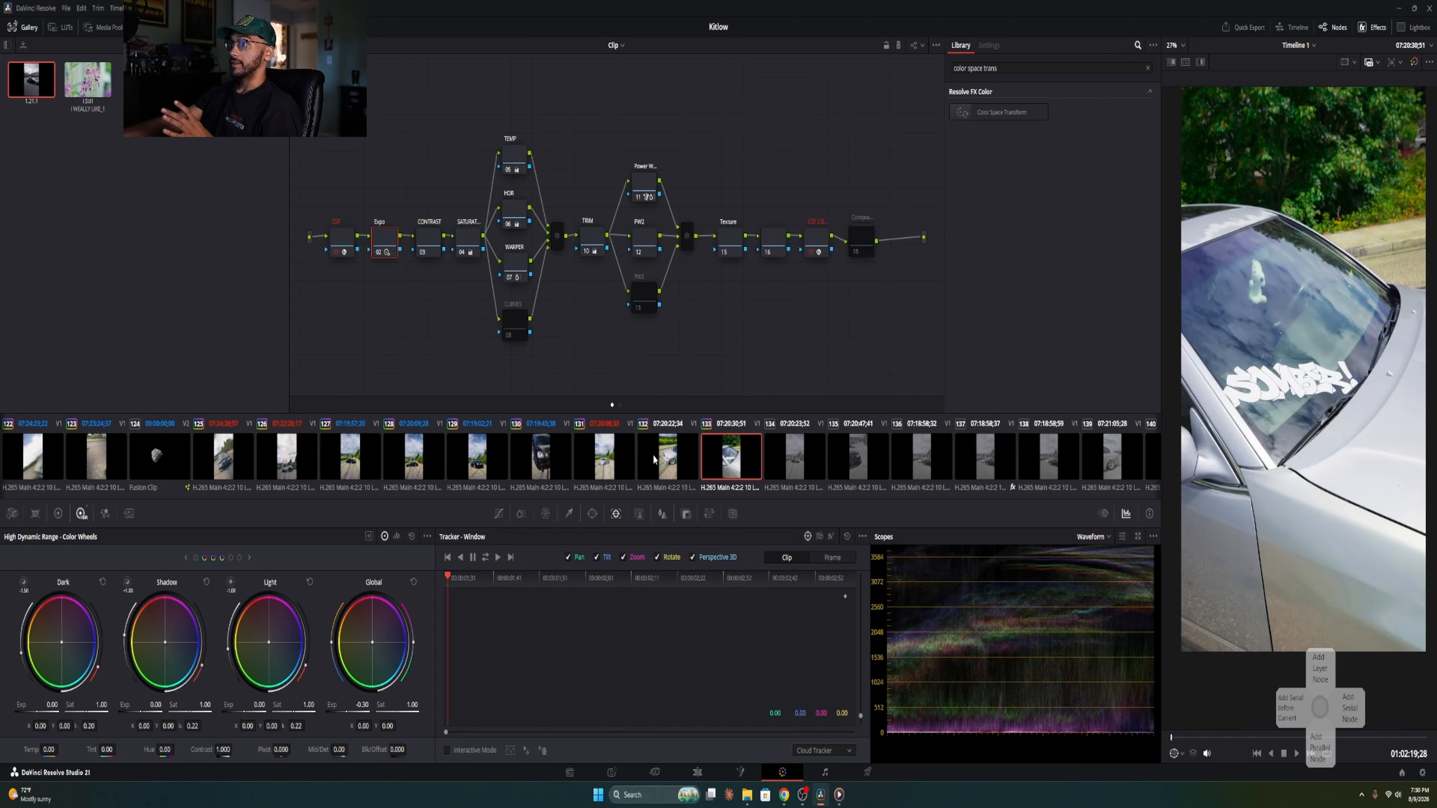
# Step: Copy the grade onto clips 134 and 135, setting their HDR global exposure to 0.37 and 1.02 respectively
pyautogui.press('Down')
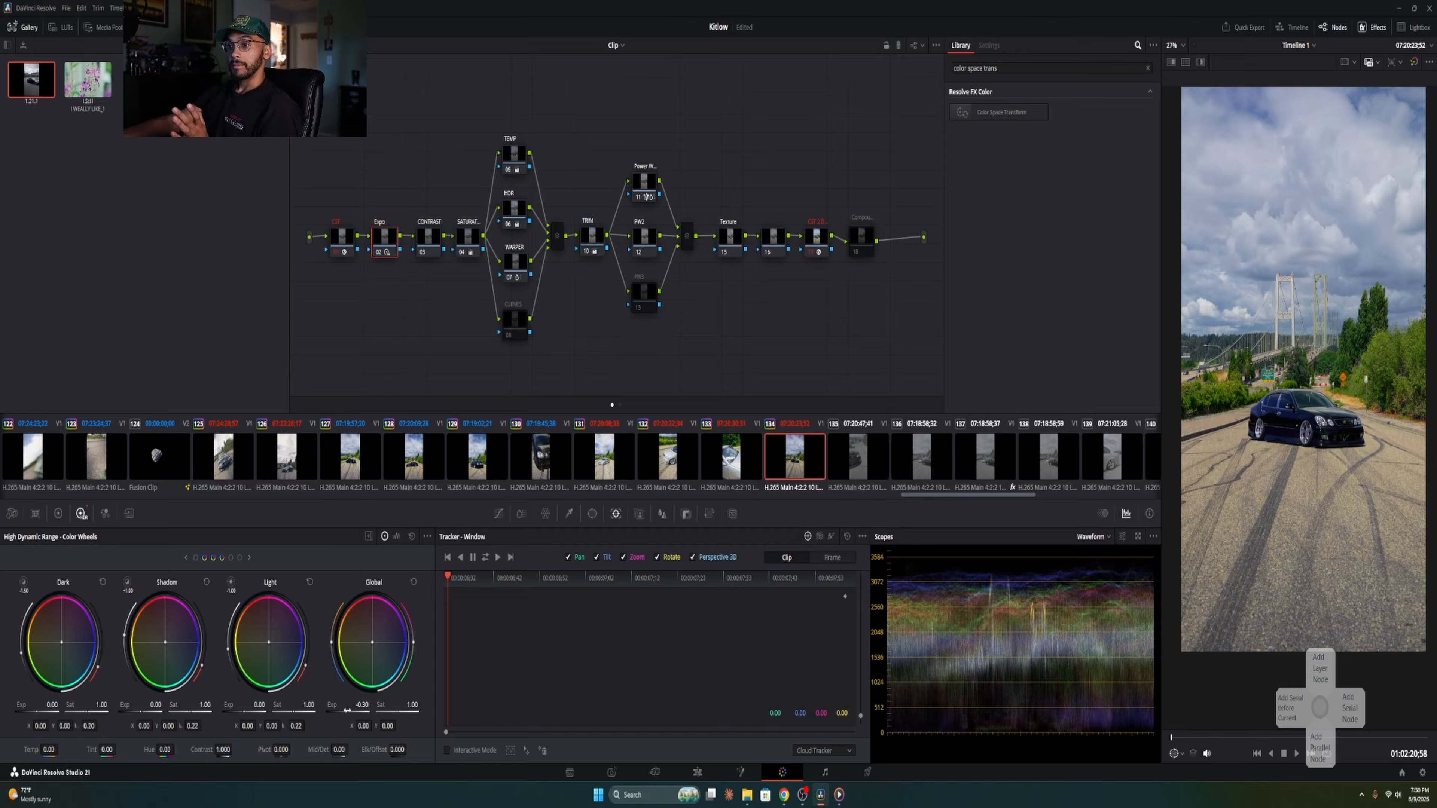
pyautogui.moveTo(324, 711); pyautogui.dragTo(324, 711)
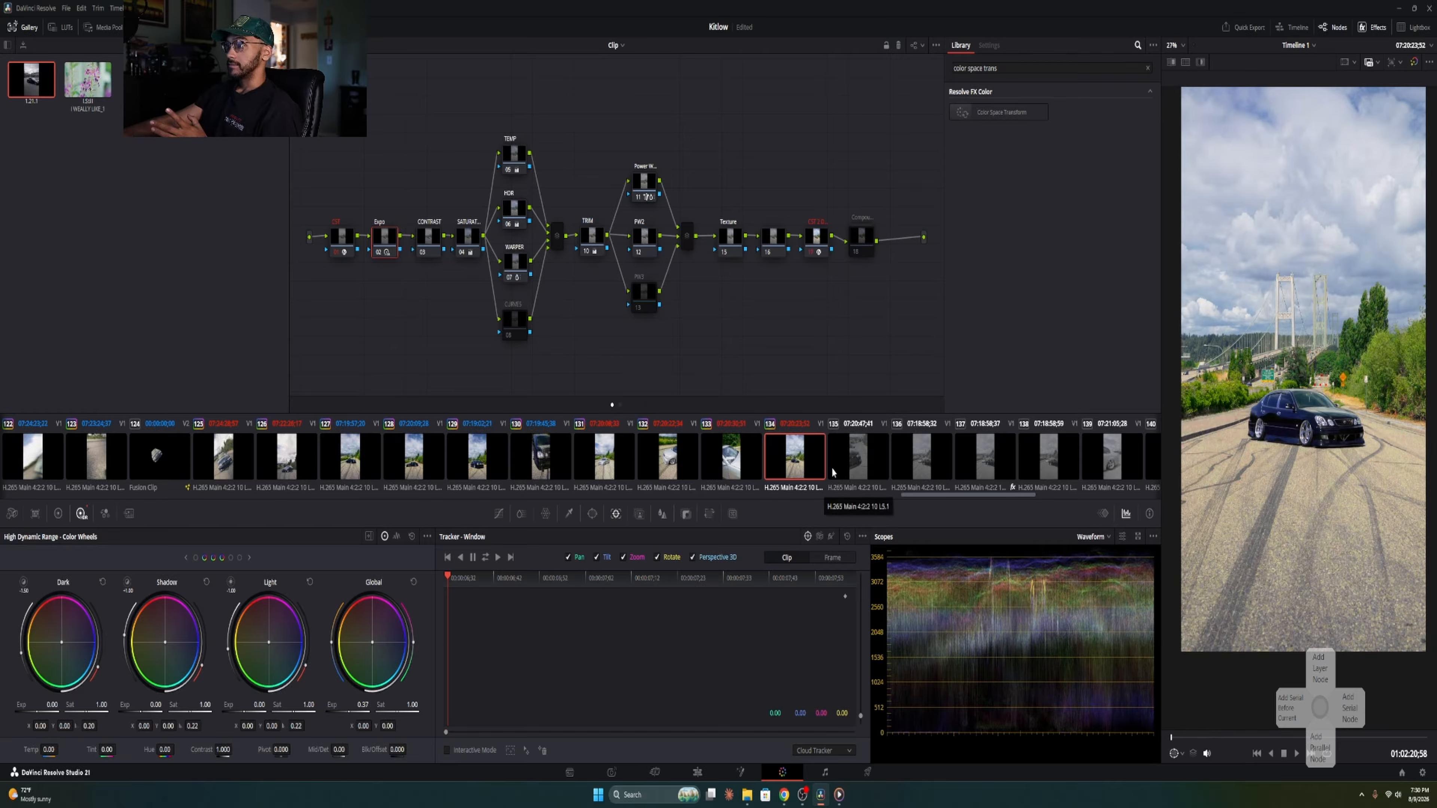
pyautogui.click(857, 478)
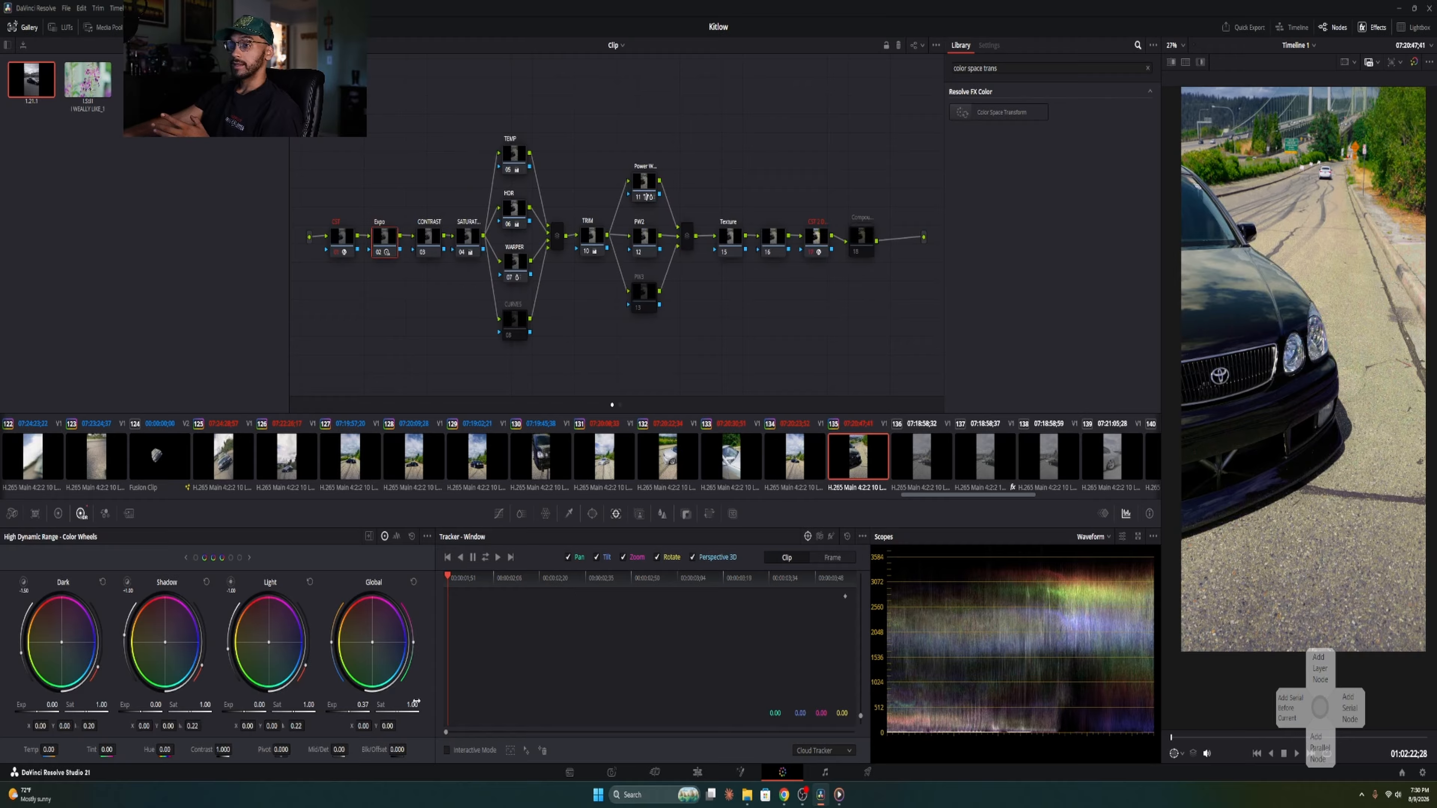
pyautogui.moveTo(324, 711); pyautogui.dragTo(324, 711)
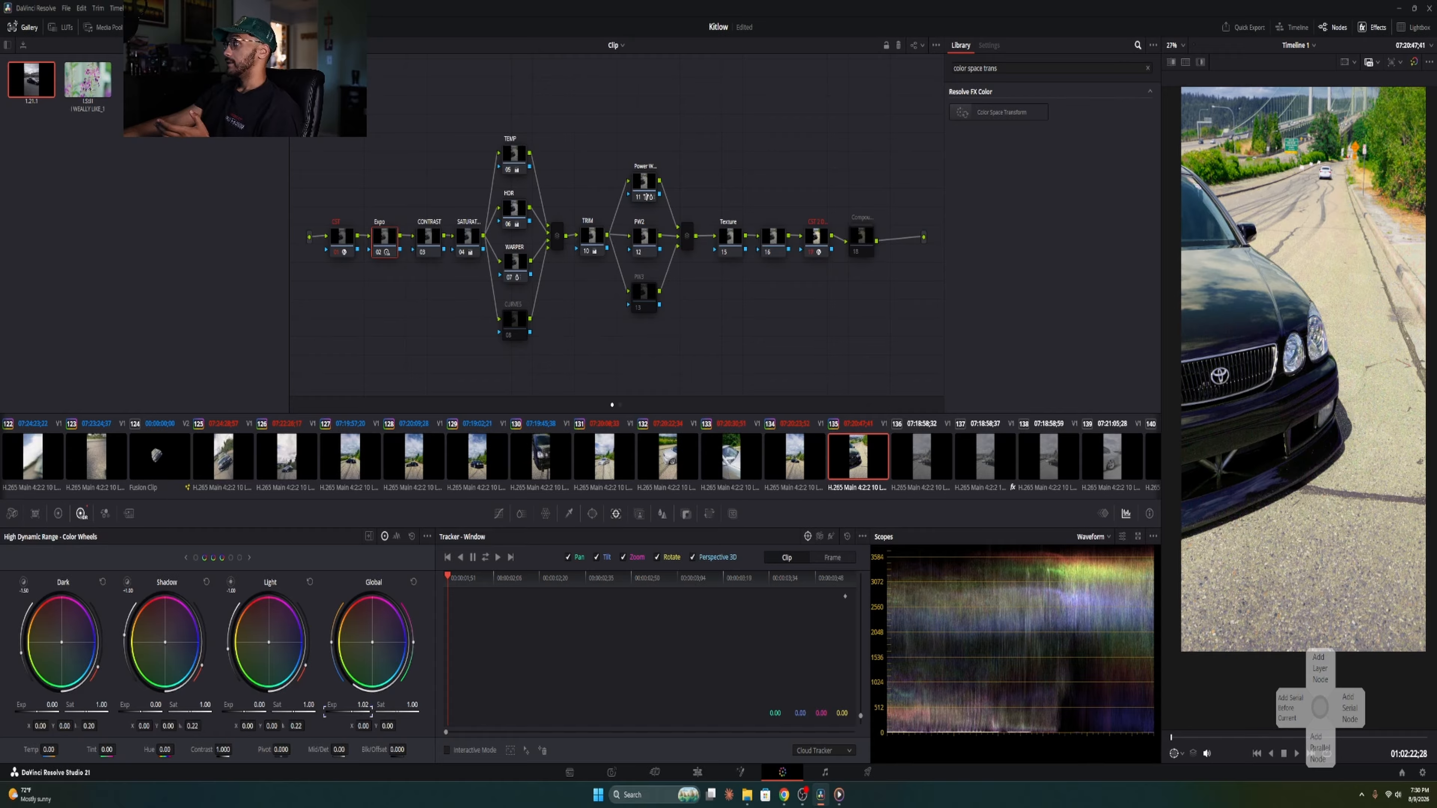
# Step: Copy the grade onto clip 136, set its global exposure to 0.59, and apply that grade to clips 137 and 138
pyautogui.click(900, 471)
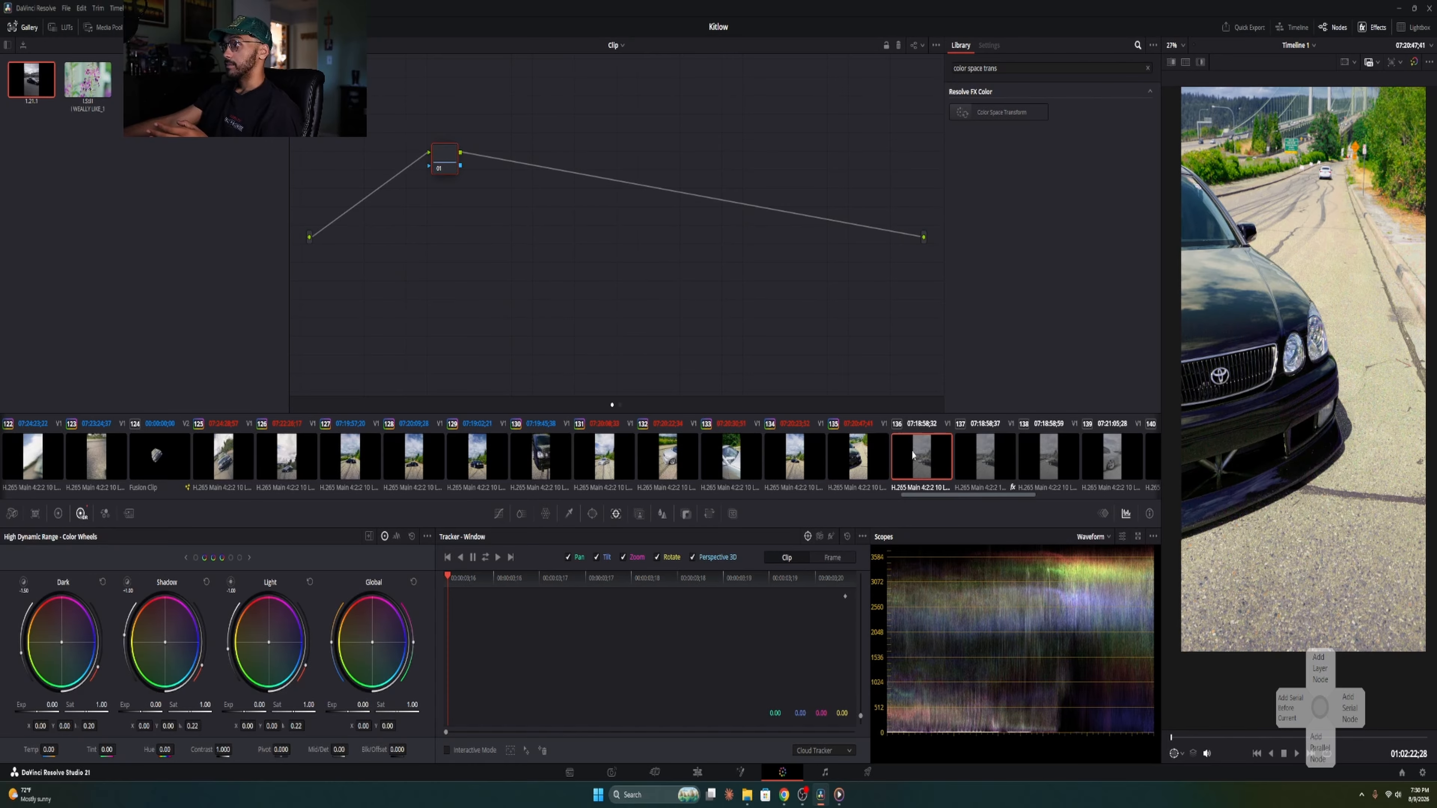
pyautogui.middleClick(852, 471)
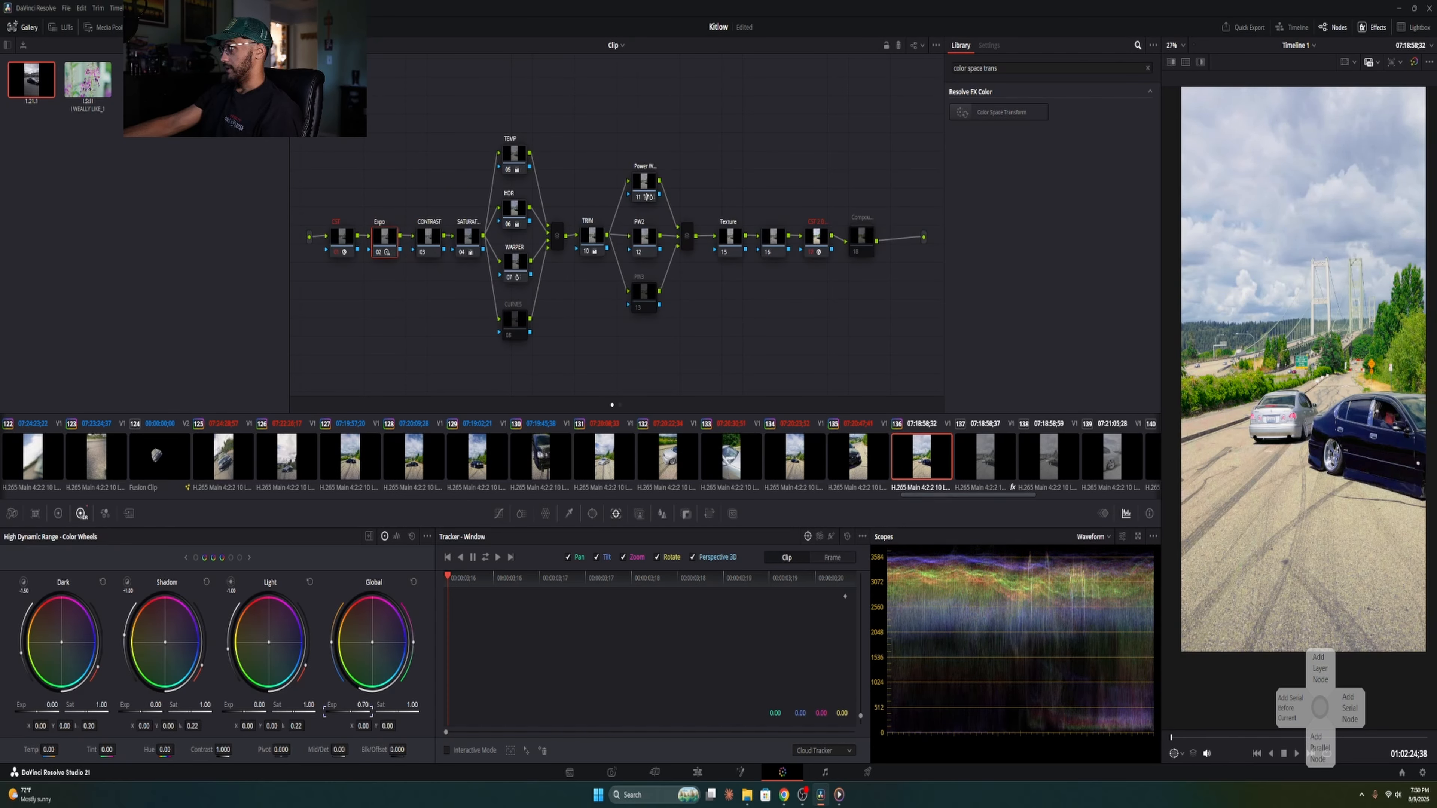
pyautogui.moveTo(324, 711); pyautogui.dragTo(324, 711)
pyautogui.click(1048, 455)
pyautogui.middleClick(922, 459)
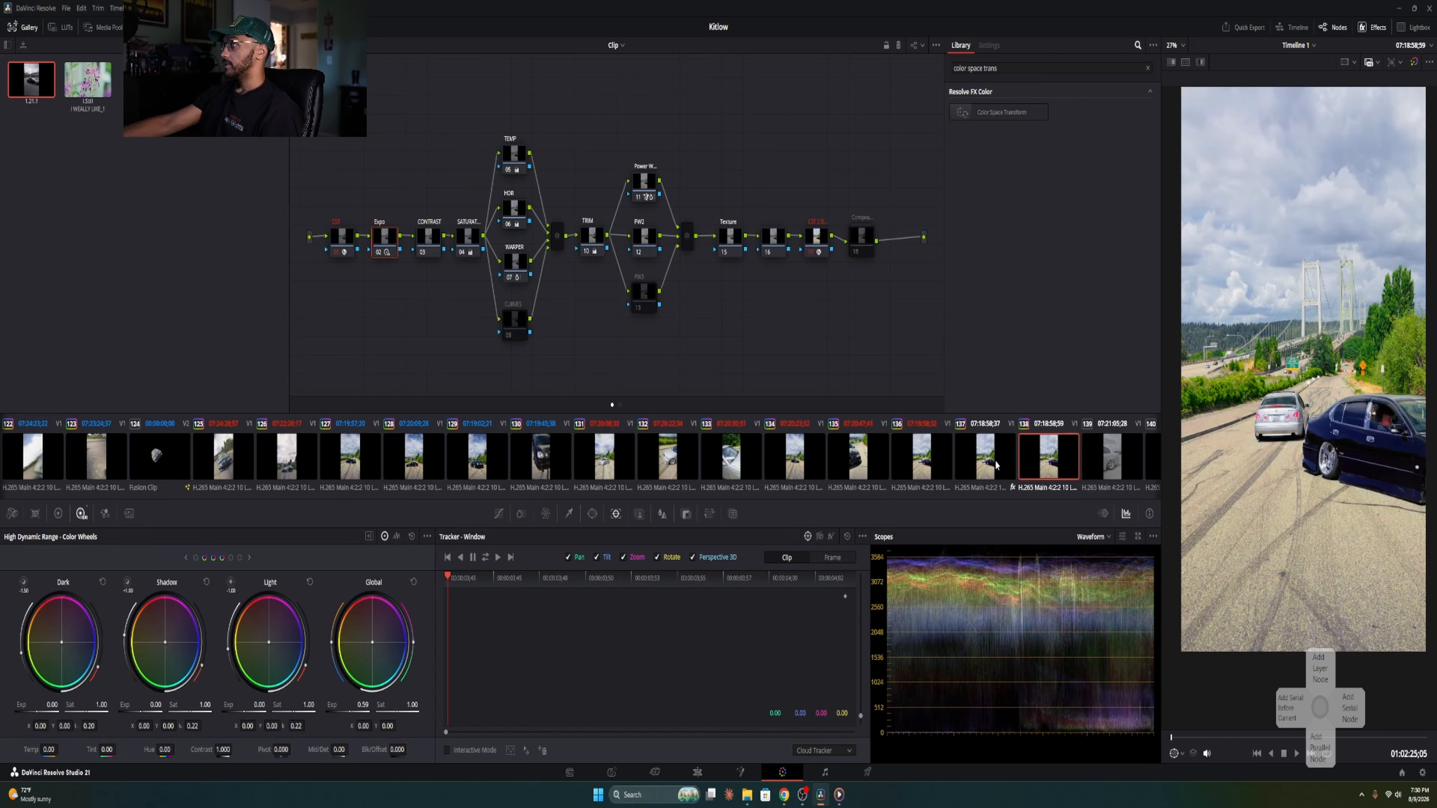
# Step: Copy the grade onto clip 139 and set its HDR global exposure to -0.21
pyautogui.click(1098, 455)
pyautogui.middleClick(820, 459)
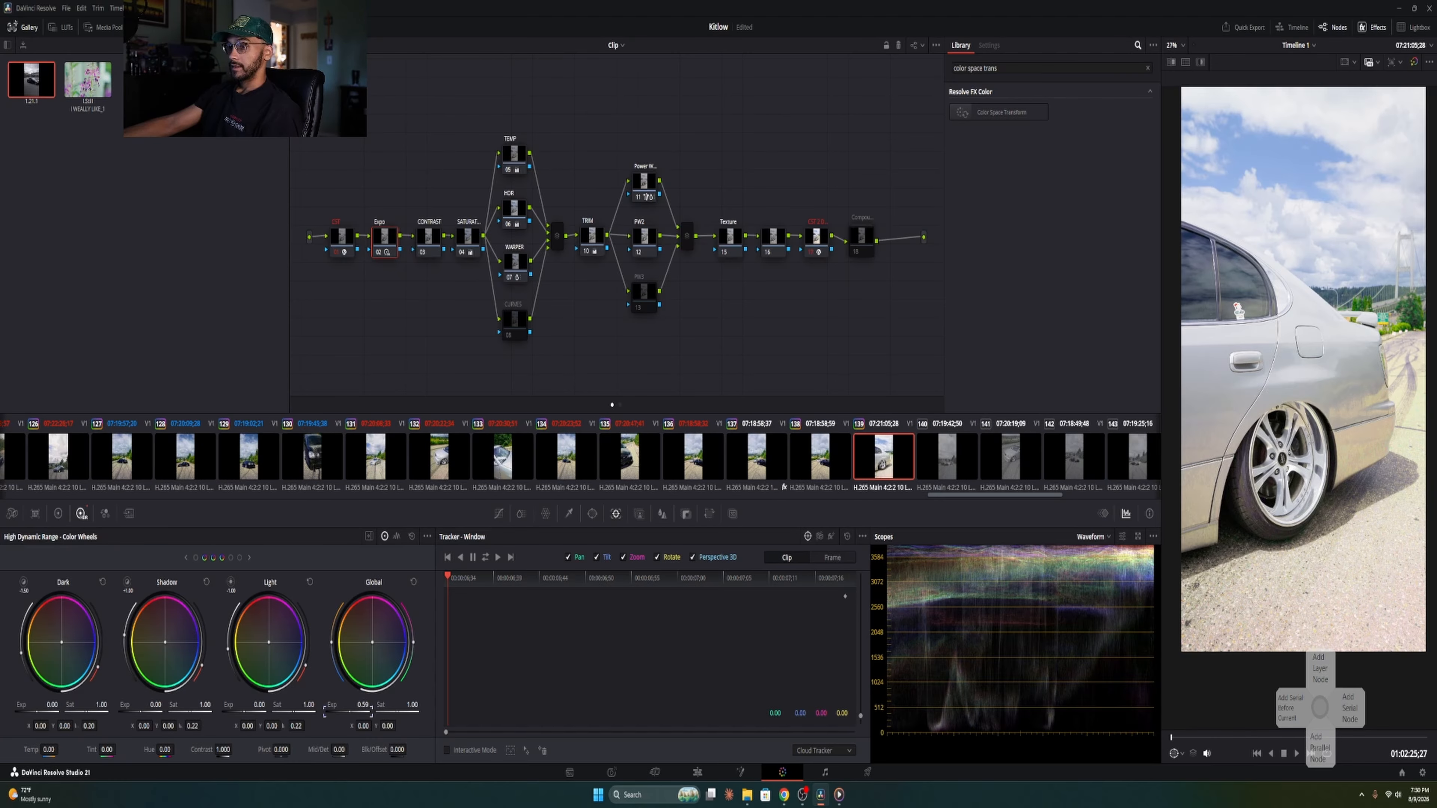
pyautogui.moveTo(324, 711); pyautogui.dragTo(324, 711)
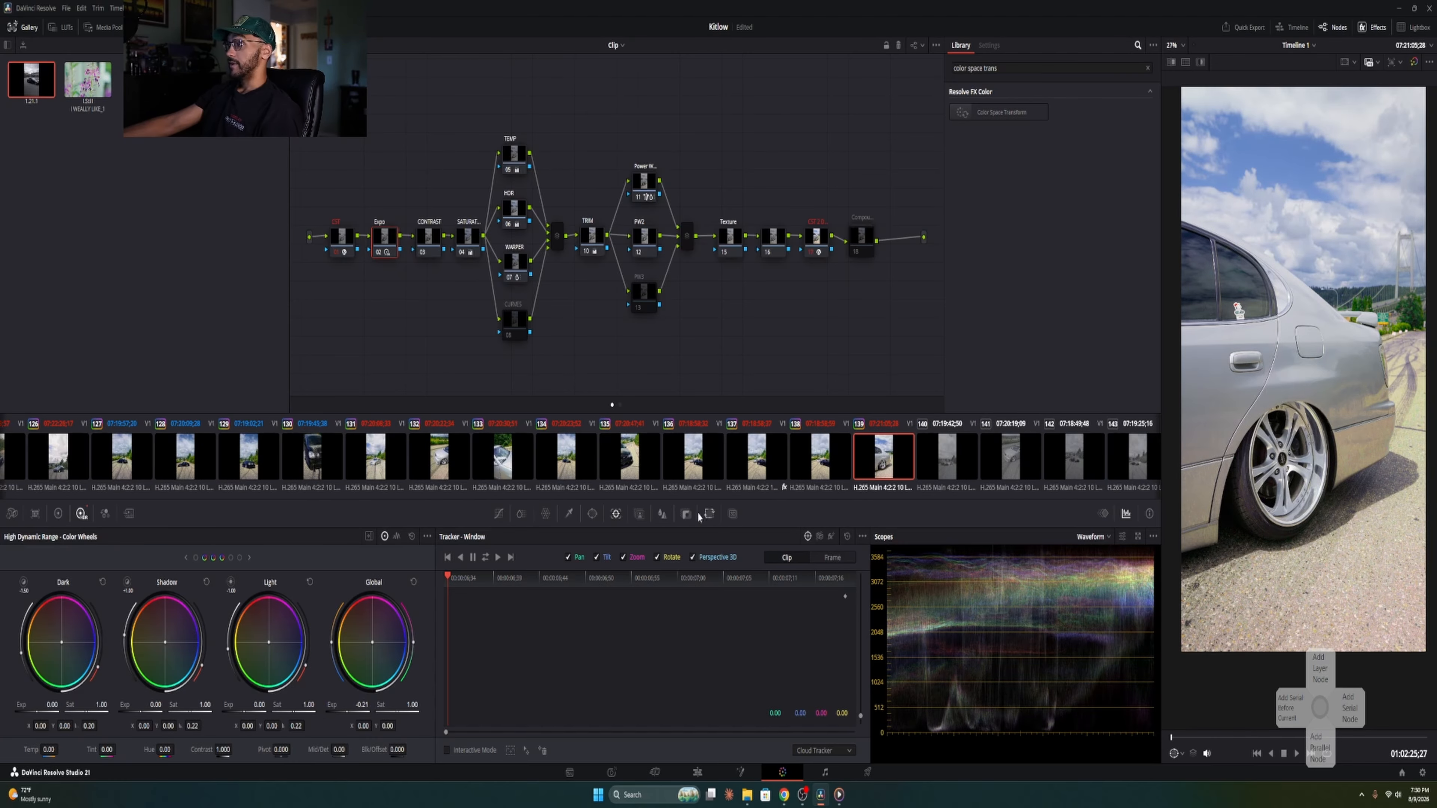
# Step: Copy the grade onto clips 140, 141 and 142, and set clip 142's HDR shadow exposure to 0.54
pyautogui.click(949, 469)
pyautogui.middleClick(882, 466)
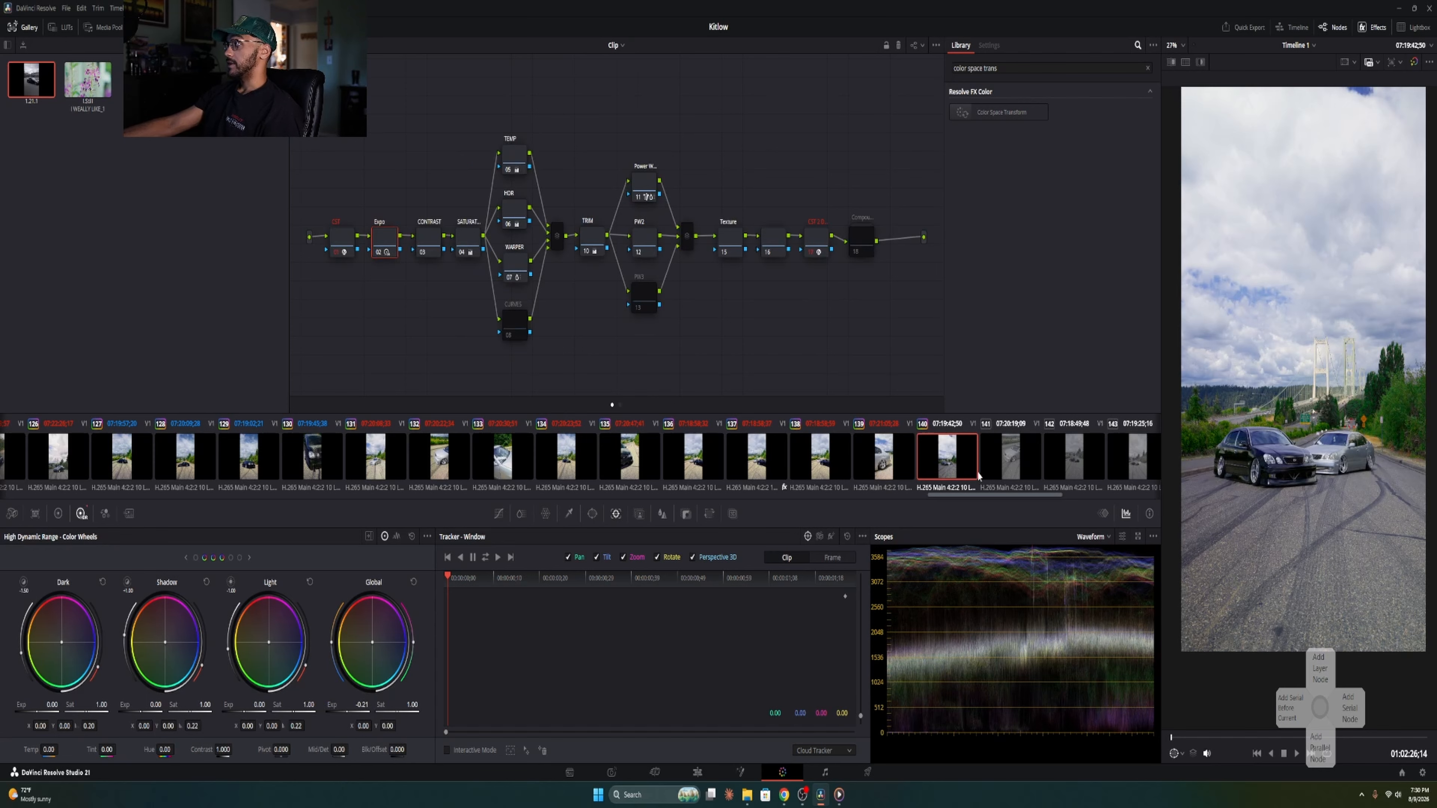
pyautogui.click(1073, 456)
pyautogui.middleClick(948, 456)
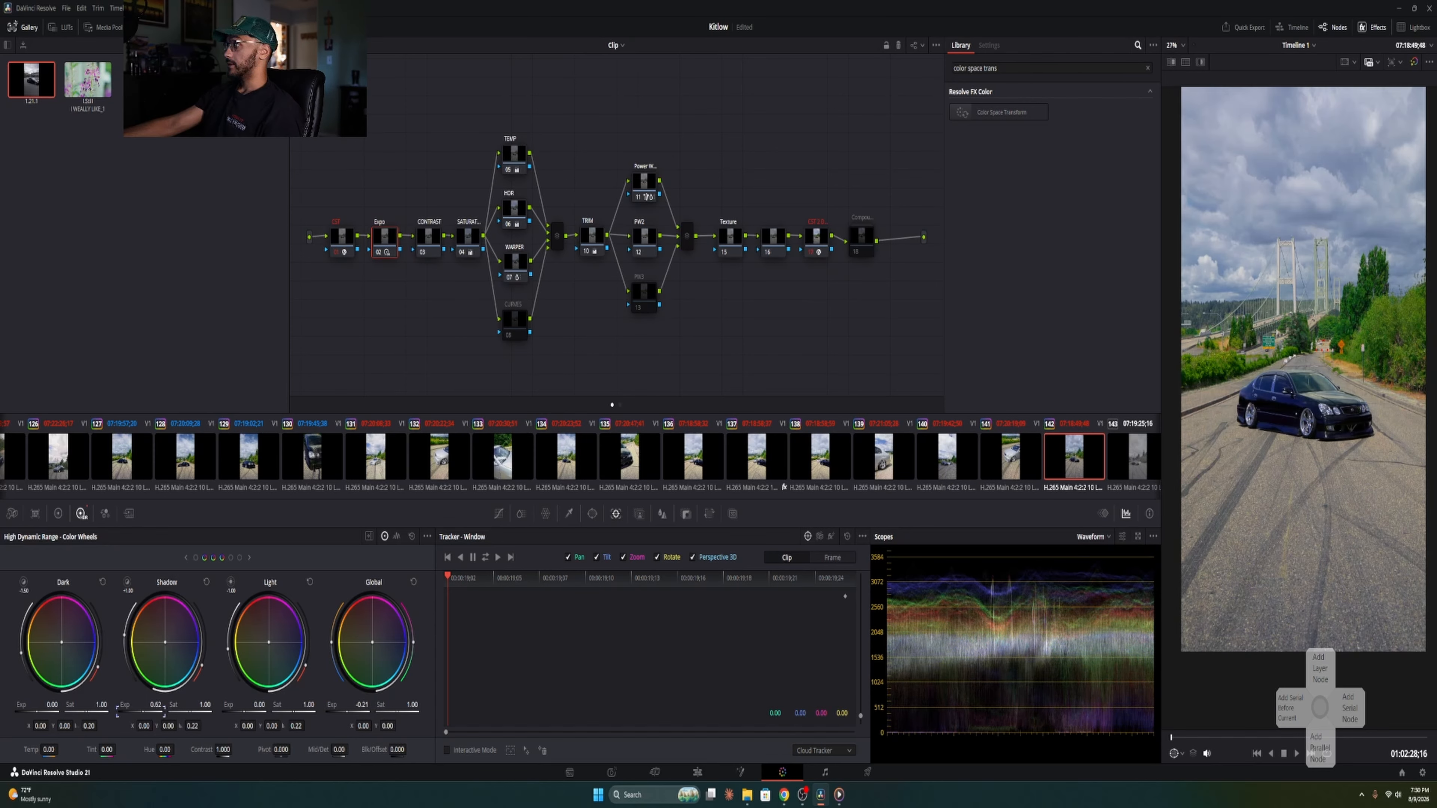
pyautogui.moveTo(130, 708); pyautogui.dragTo(110, 708)
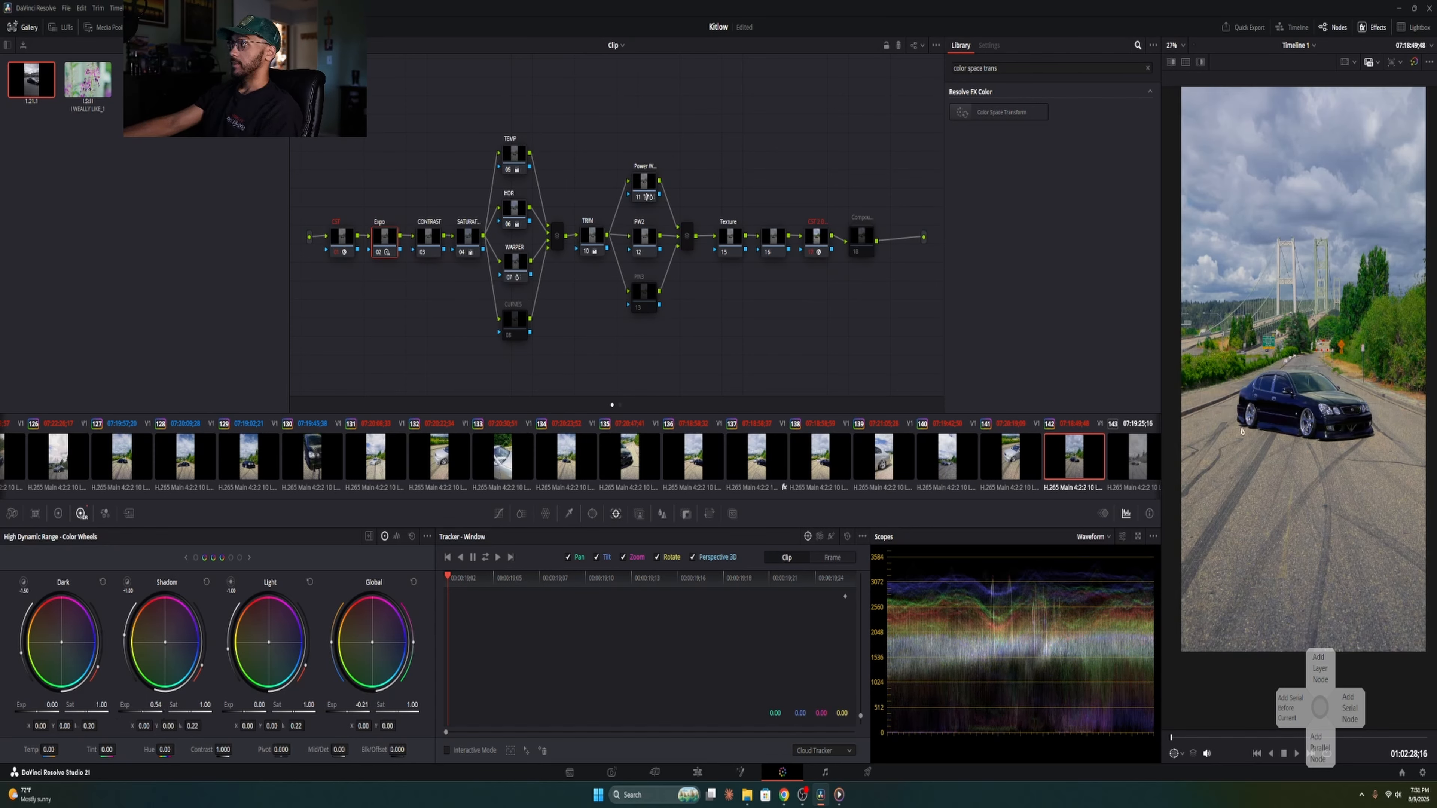
# Step: Reset the copied Magic Mask on clip 142's first power window node
pyautogui.click(647, 189)
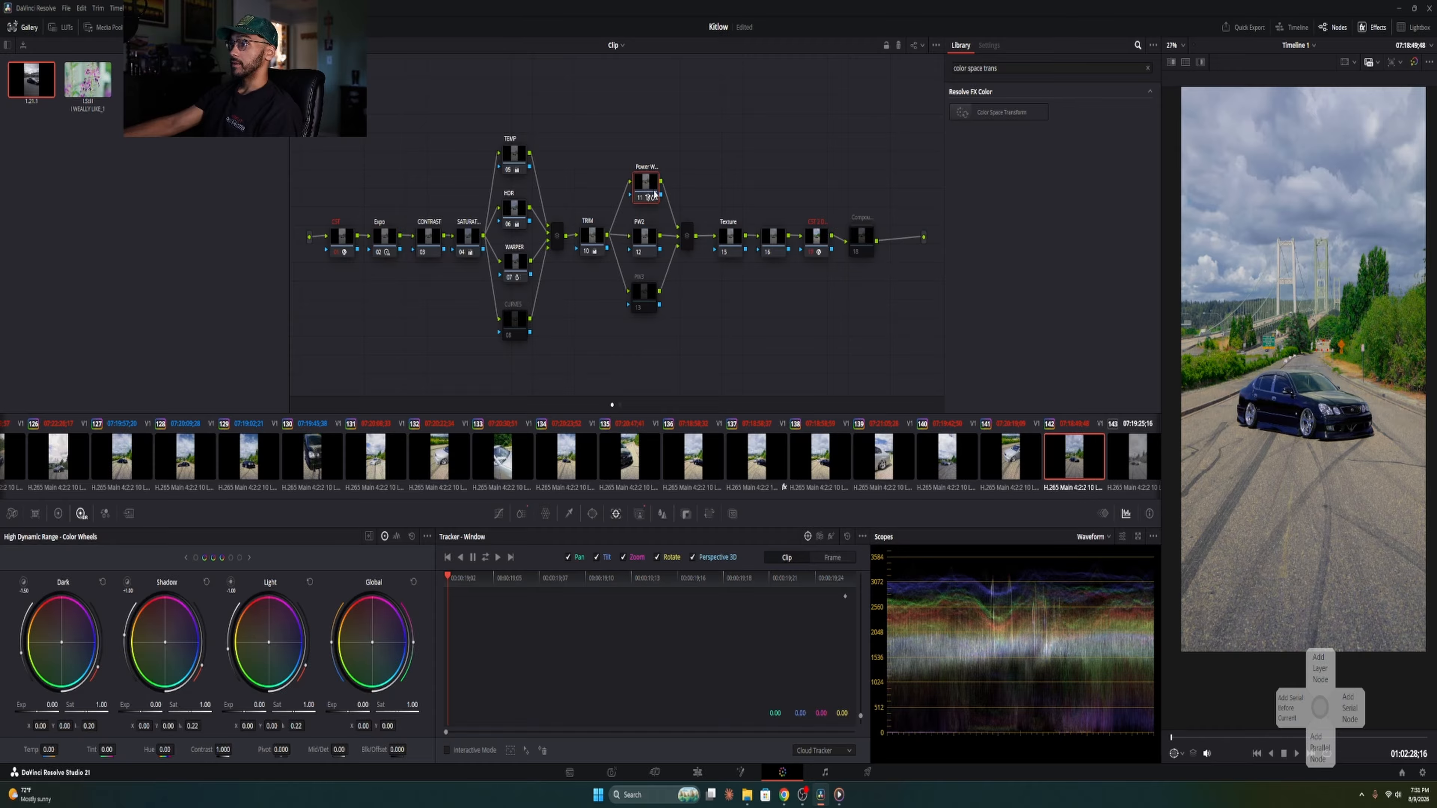
pyautogui.click(639, 514)
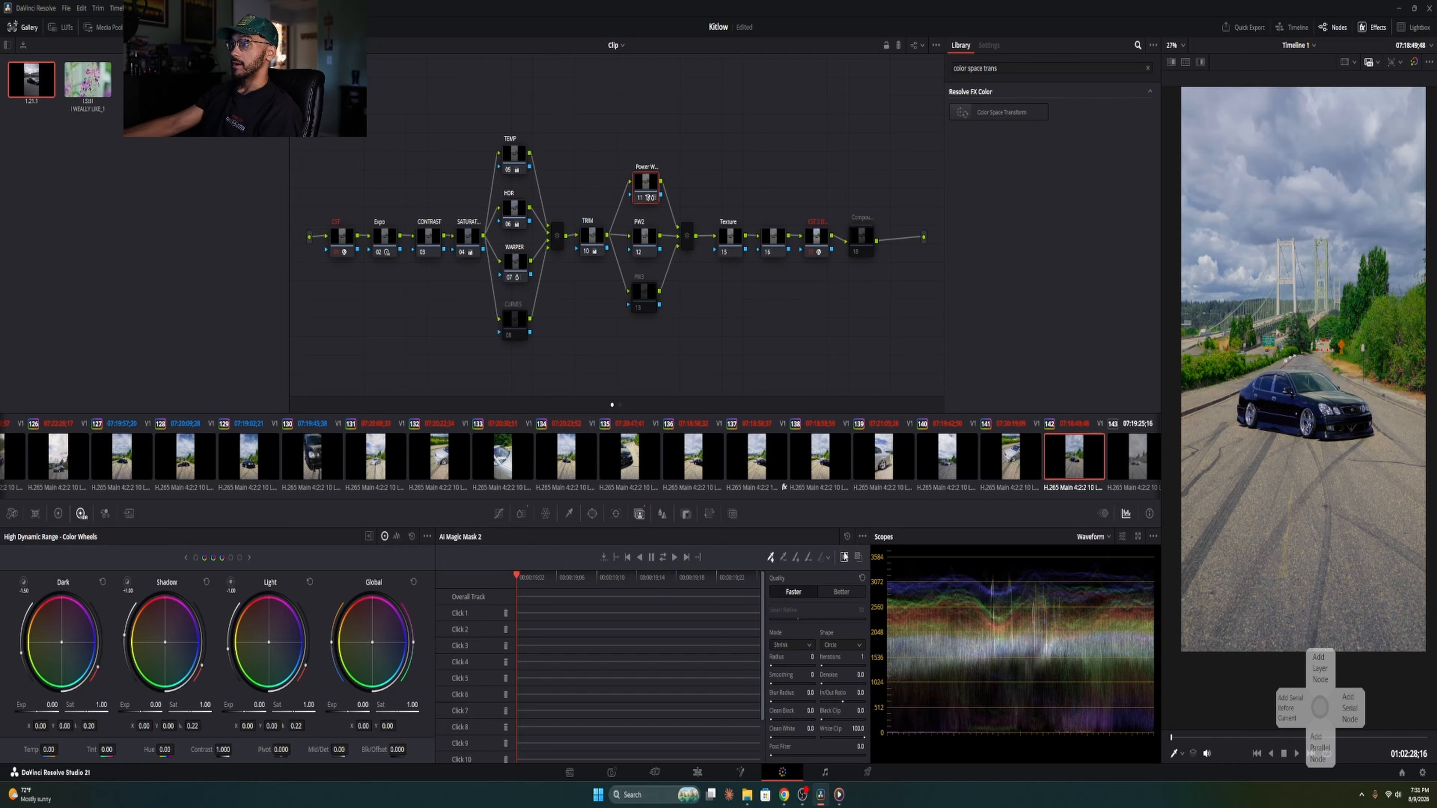
pyautogui.click(846, 536)
# Step: Select the dark car in clip 142 with Magic Mask points across its body and track it forward and in reverse
pyautogui.click(1241, 408)
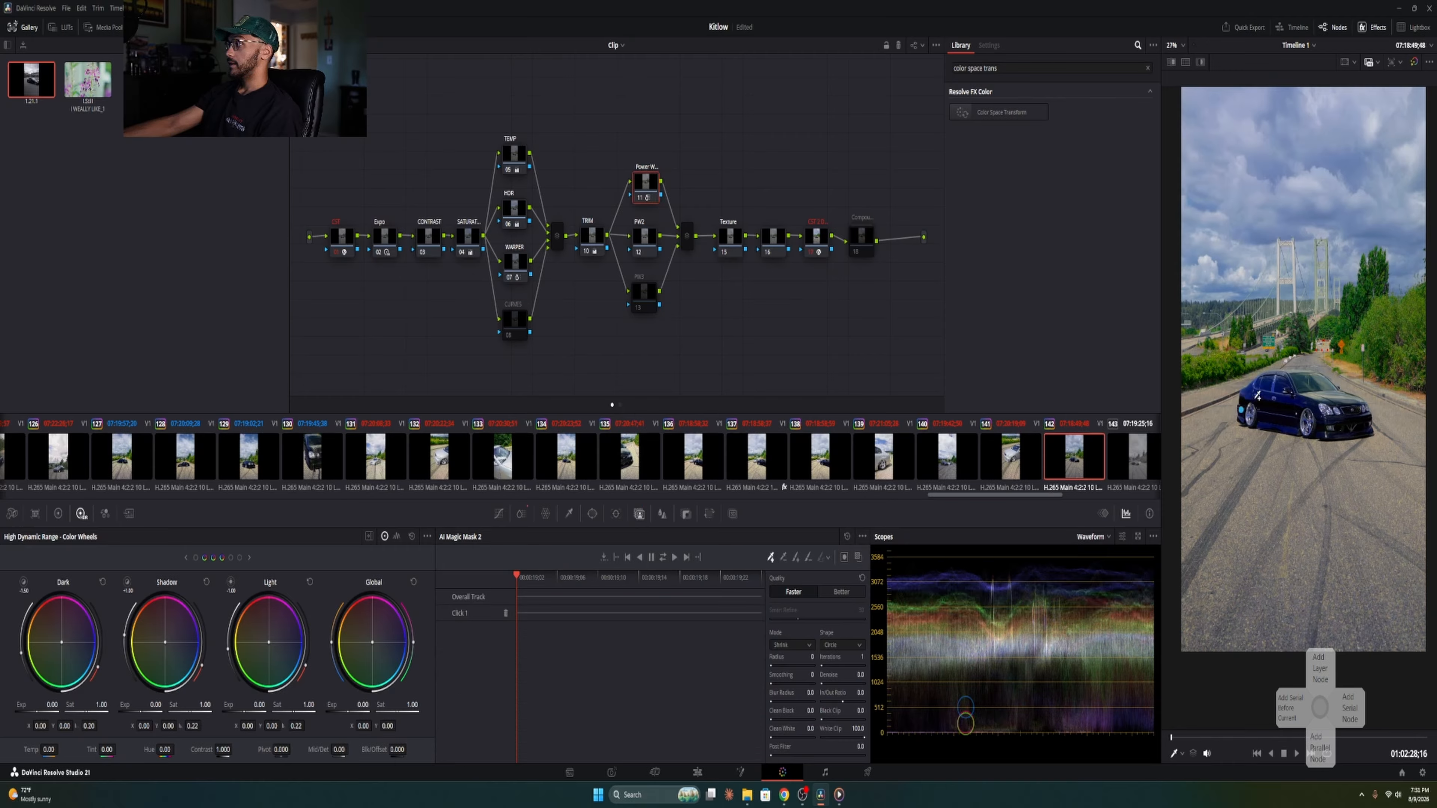
pyautogui.click(1262, 391)
pyautogui.click(1301, 420)
pyautogui.click(1342, 429)
pyautogui.click(1305, 378)
pyautogui.click(1360, 419)
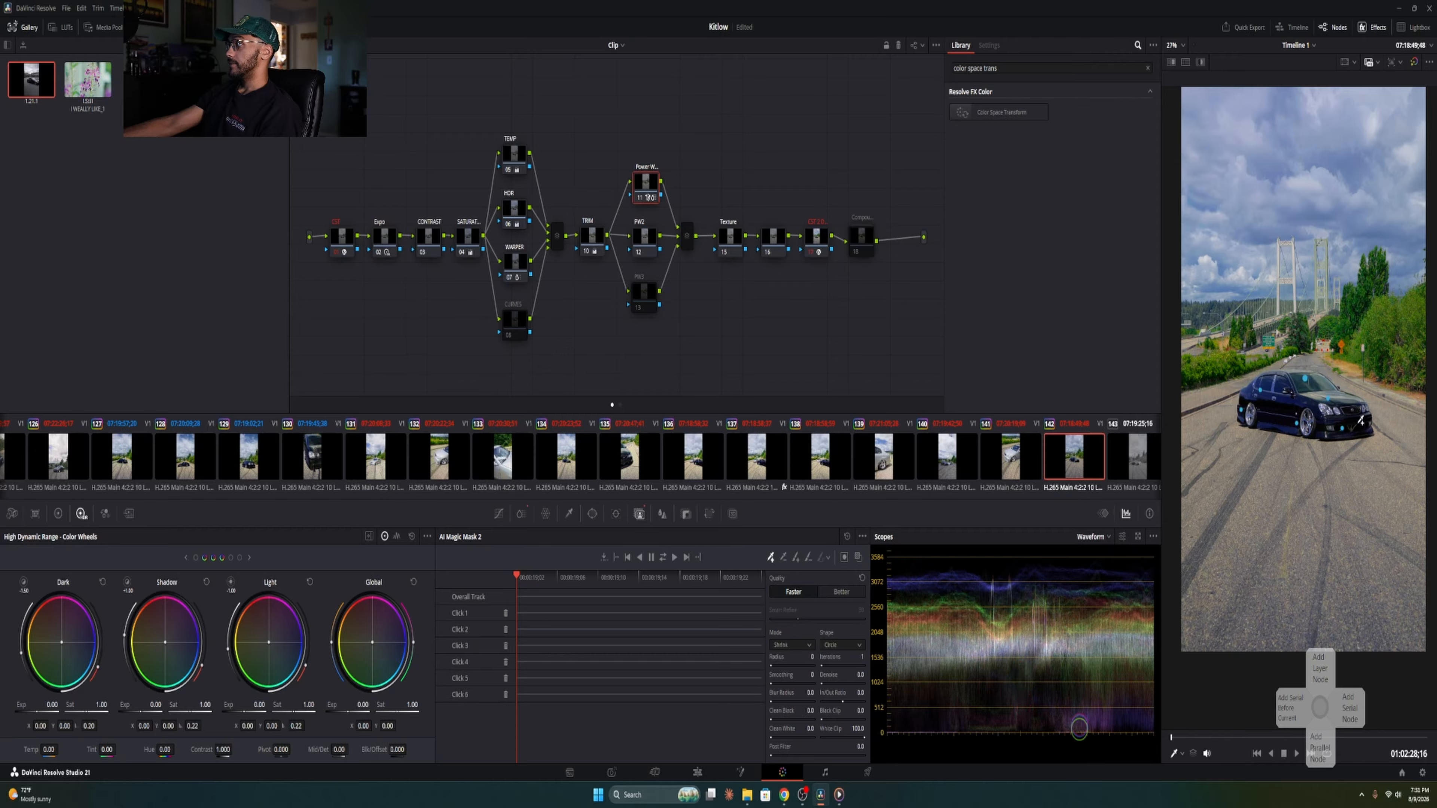
pyautogui.click(663, 558)
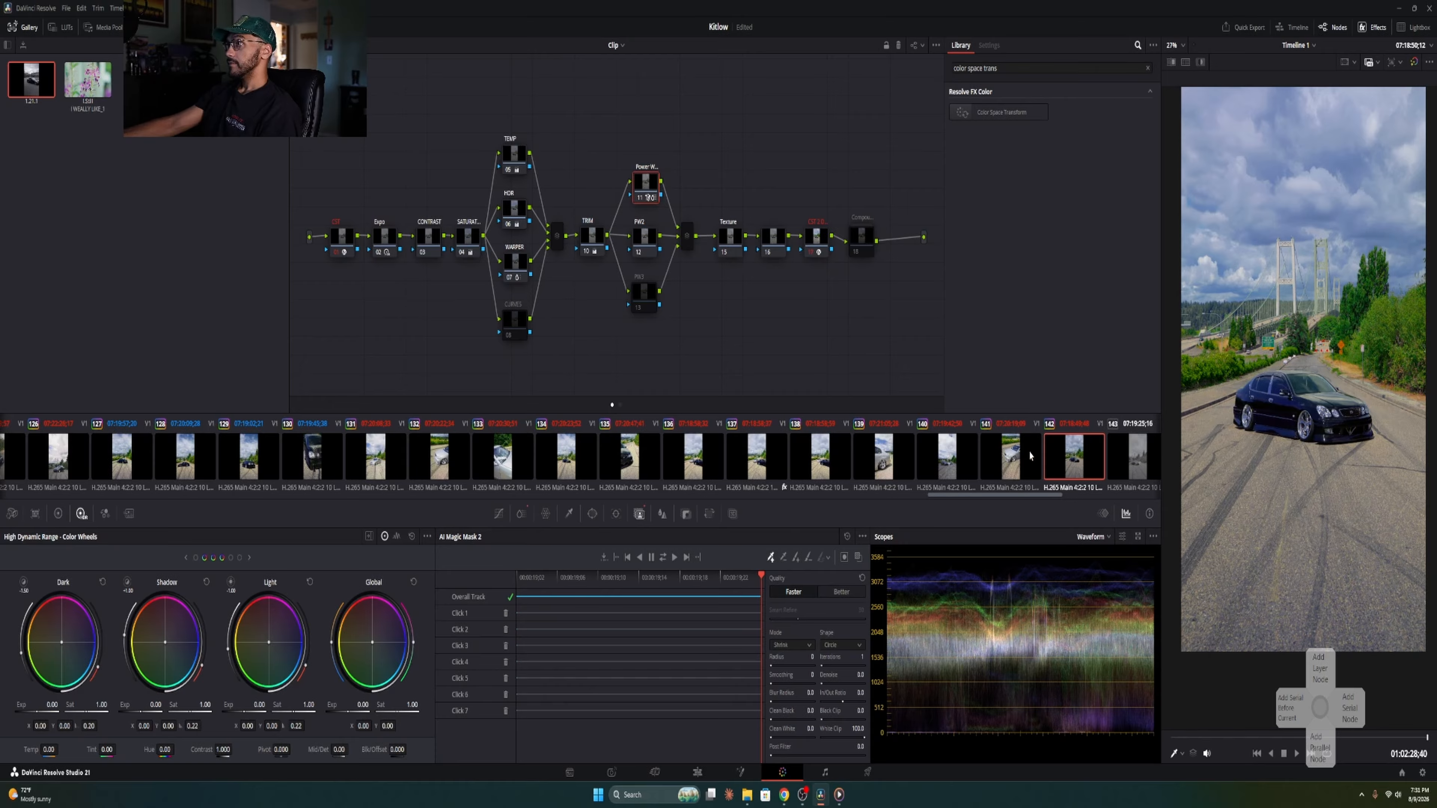
# Step: Apply the grade to clip 143, replace its Magic Mask with a new selection of the dark car, and track it
pyautogui.press('Down')
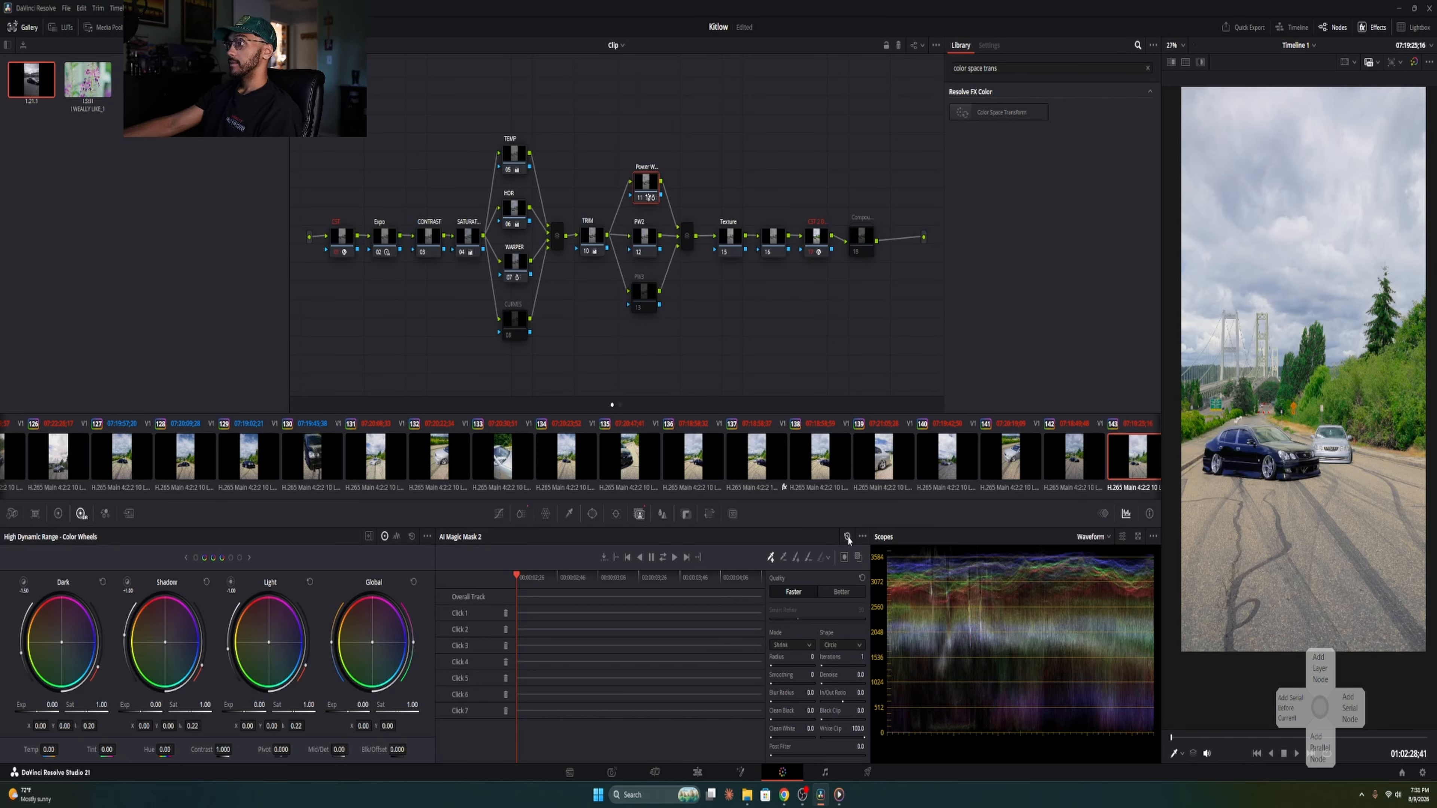
pyautogui.click(1251, 459)
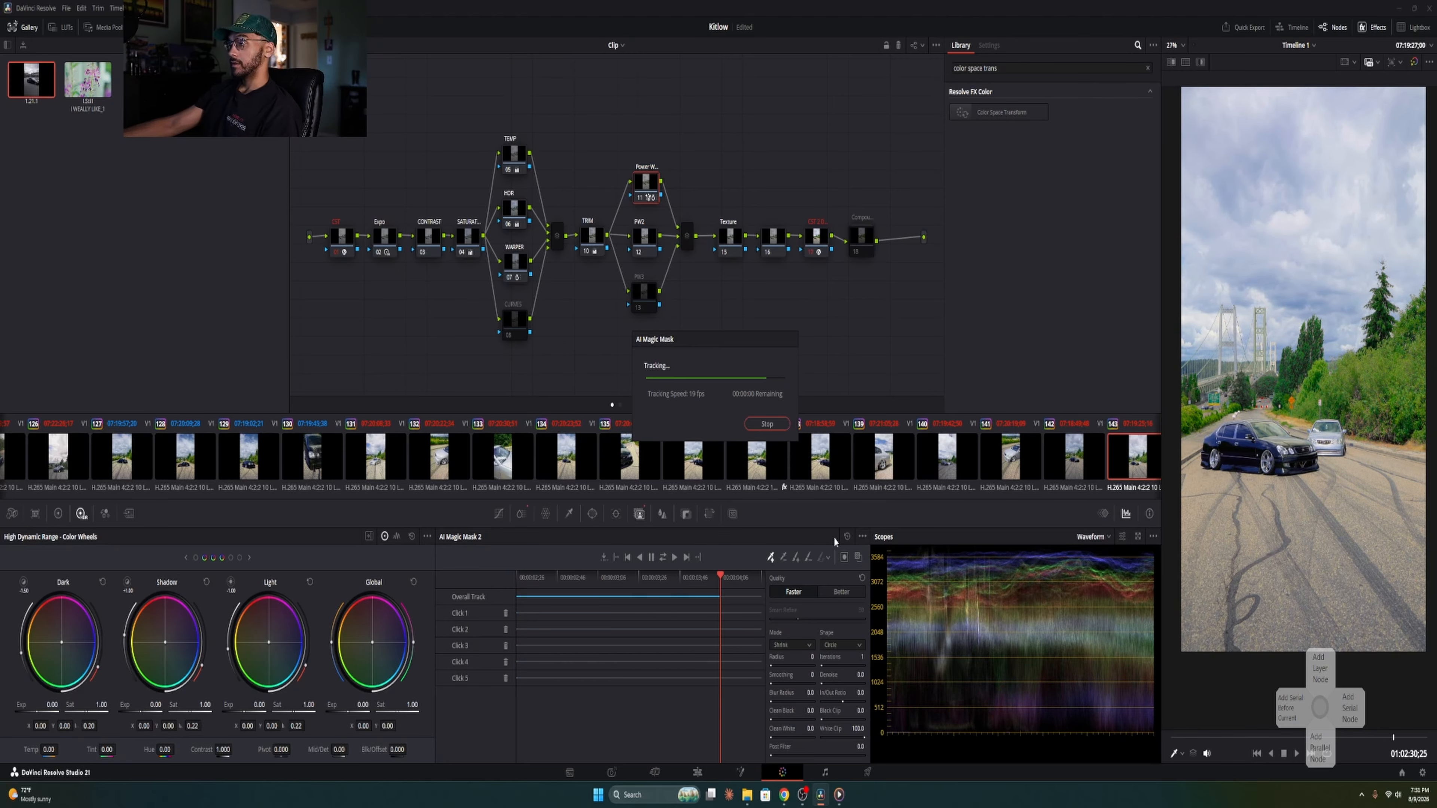
# Step: Switch to the Edit page and play the graded car sequence from its start to review the look
pyautogui.hotkey('shift', '4')
pyautogui.click(792, 429)
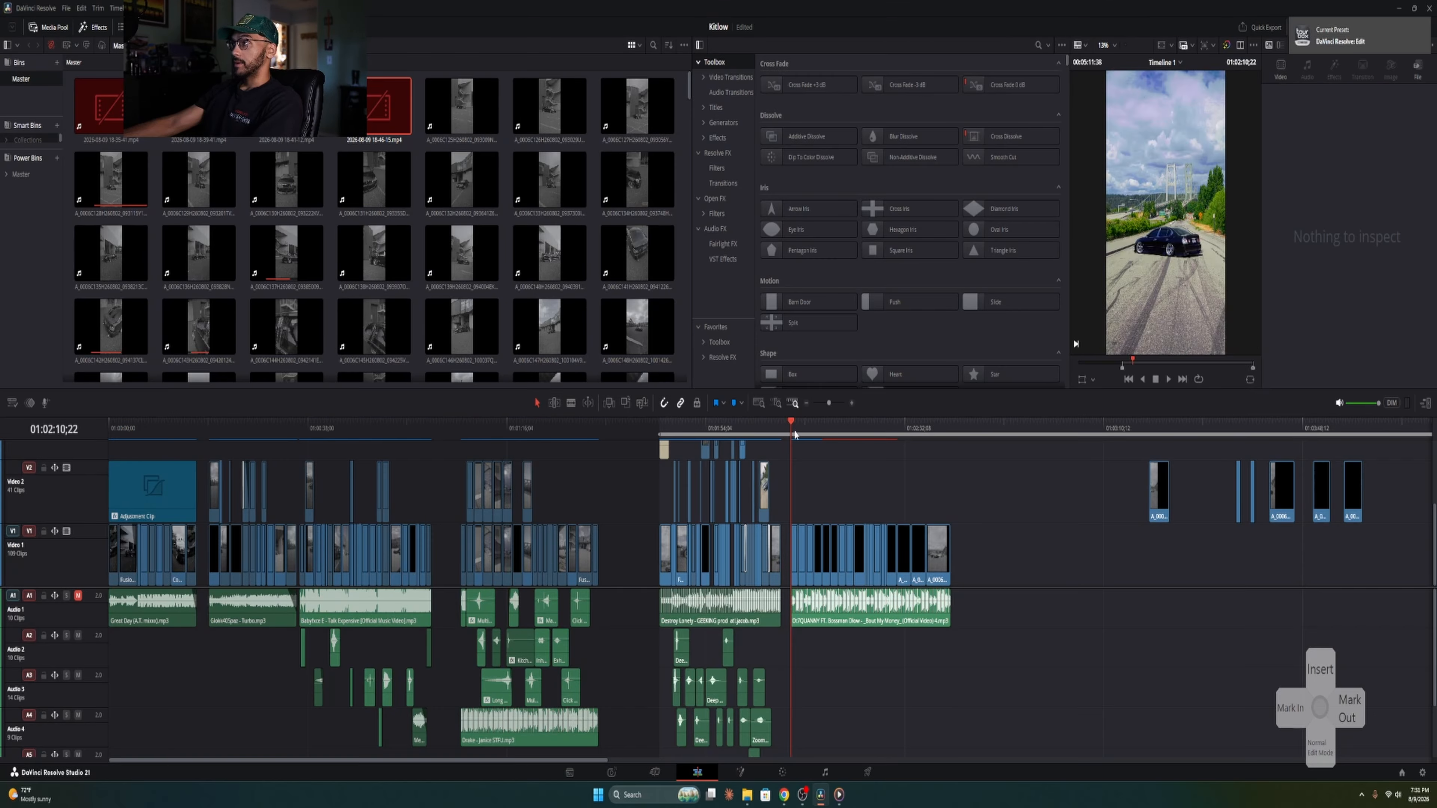
pyautogui.press('space')
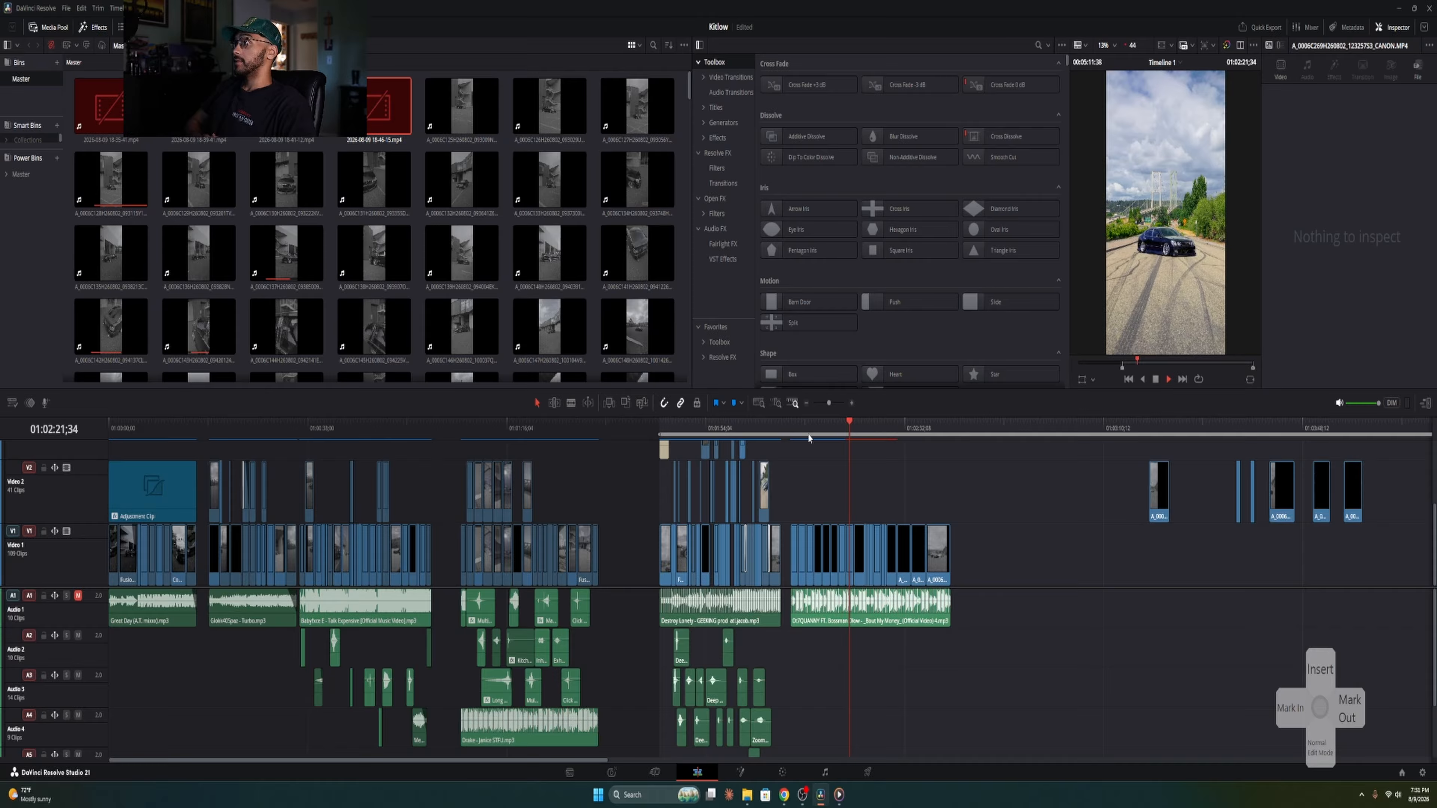
pyautogui.click(809, 438)
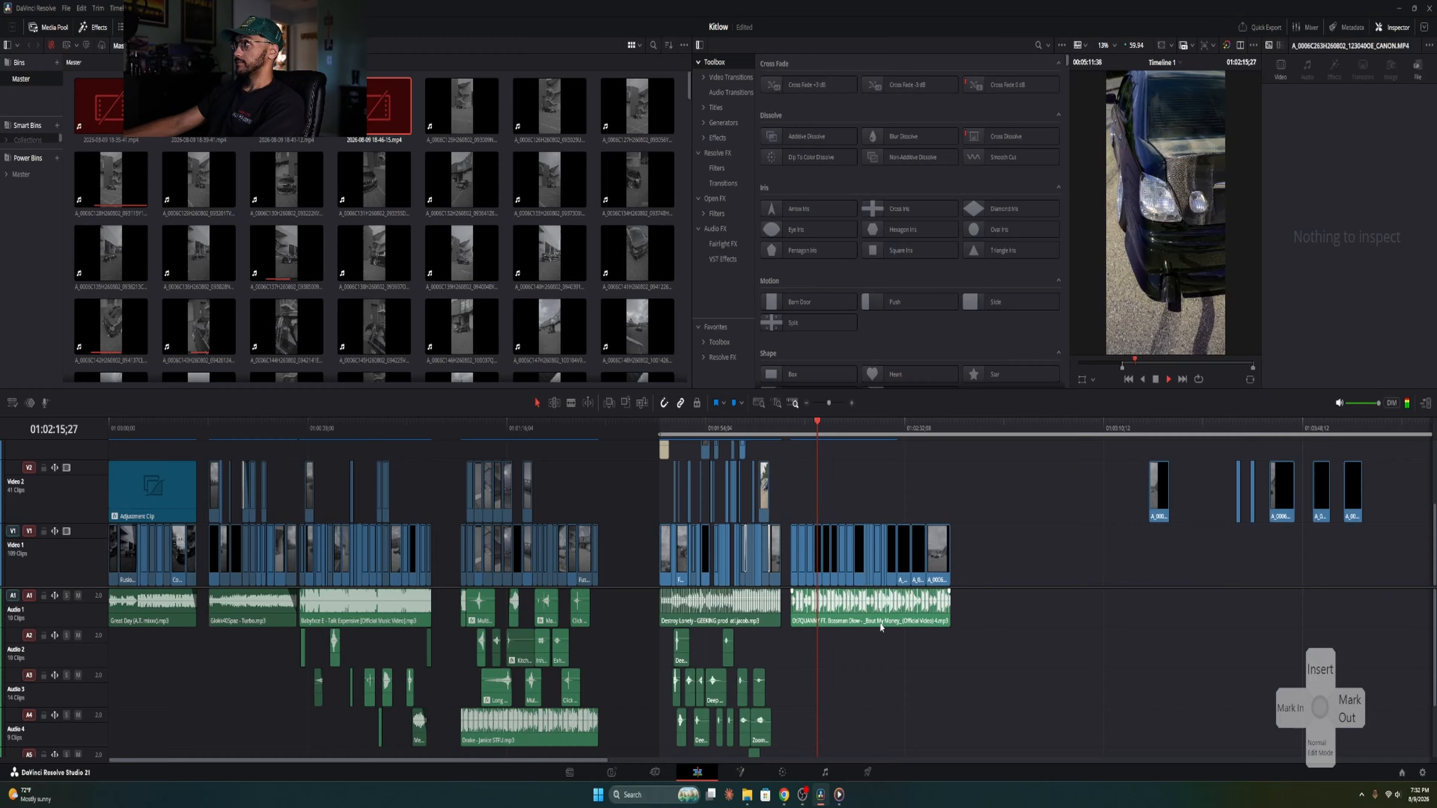